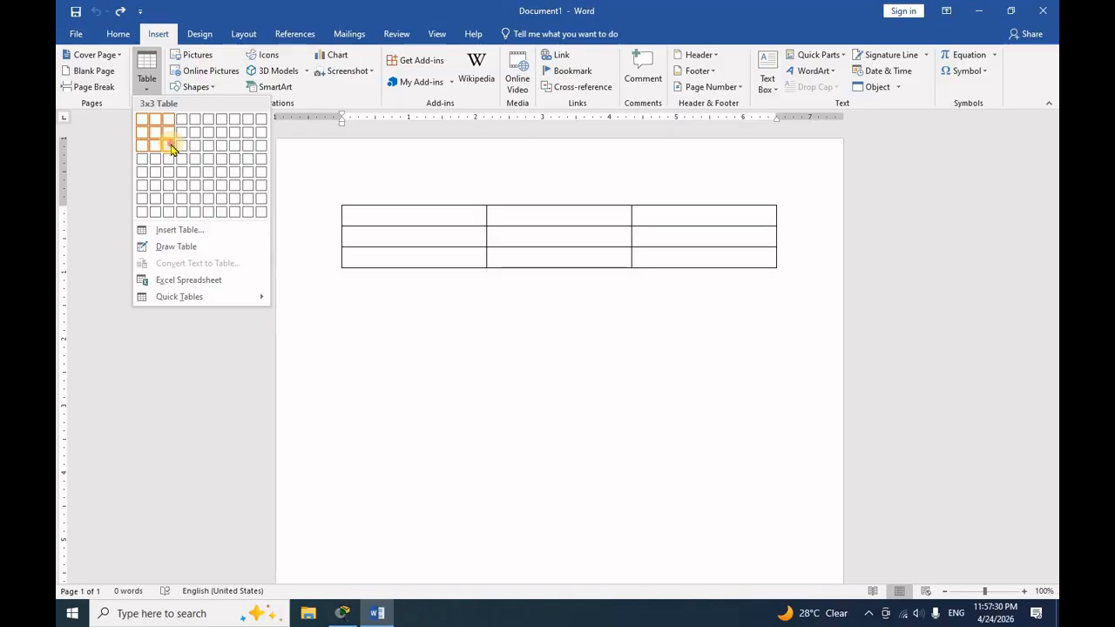
- Insert a 3x3 table and fill its first row with the headings EMP NAME, PRODUCT and SALE
left_click(171, 148)
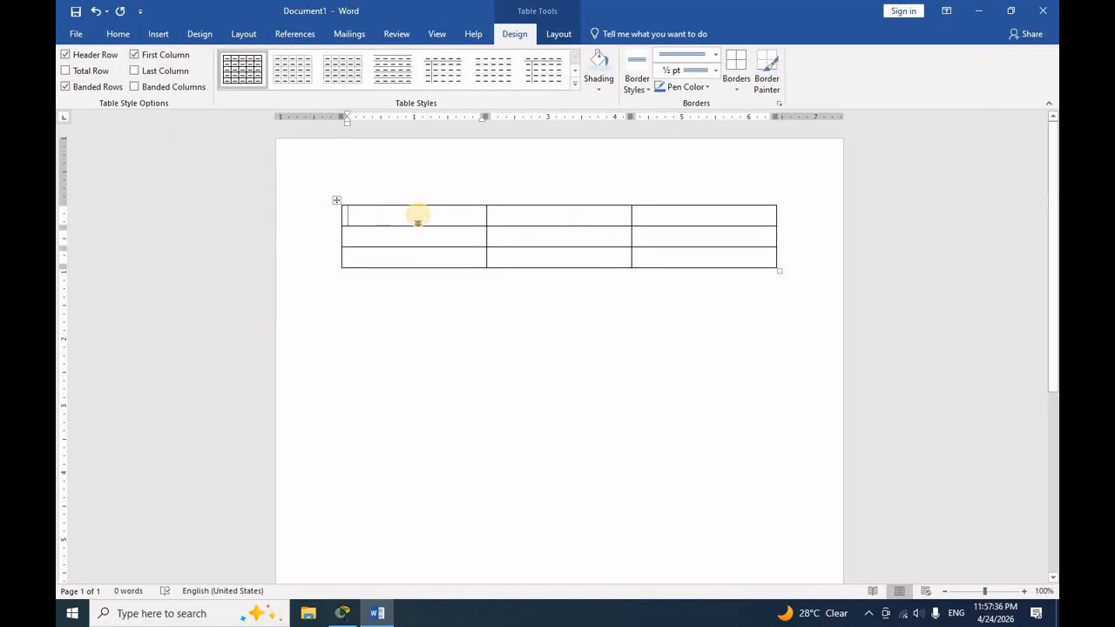
type("EMP NAME")
key("Tab")
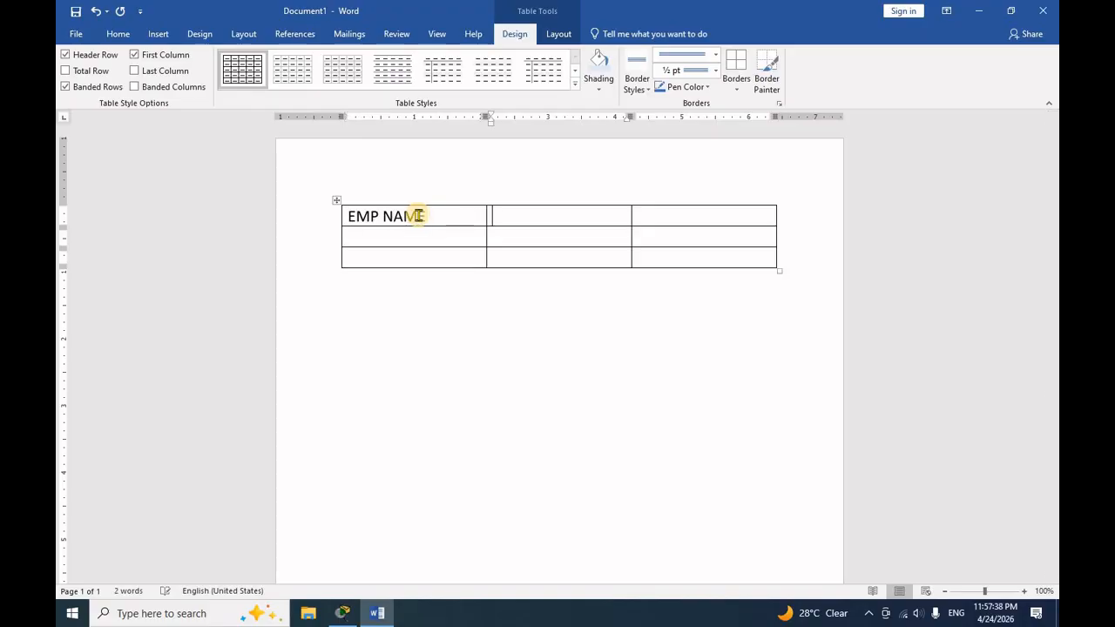
type("PRODUCT")
key("Tab")
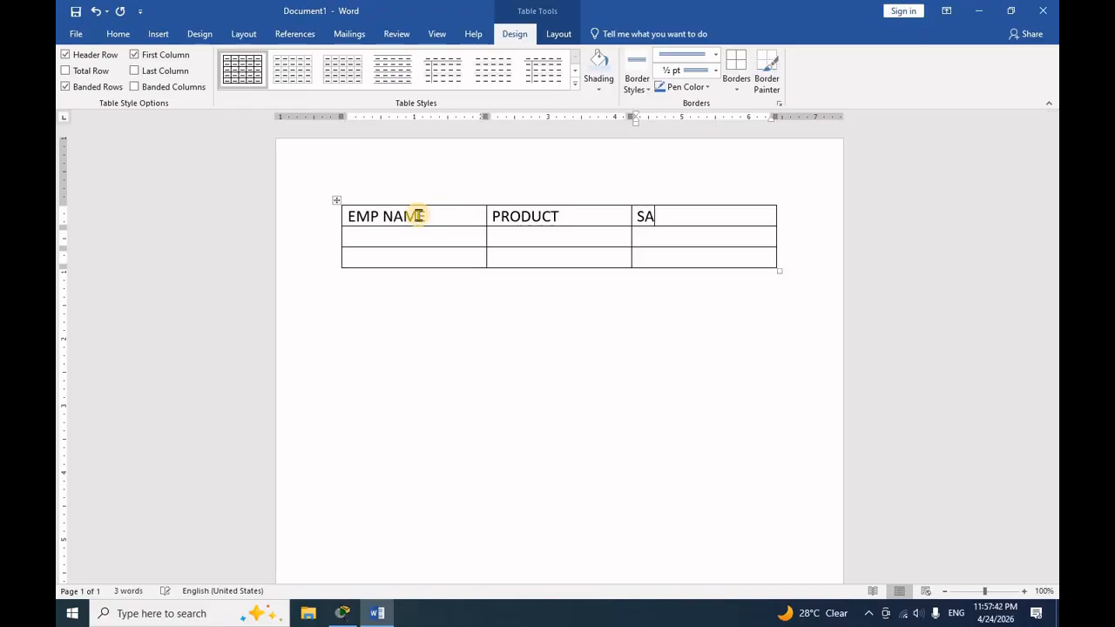
key("Tab")
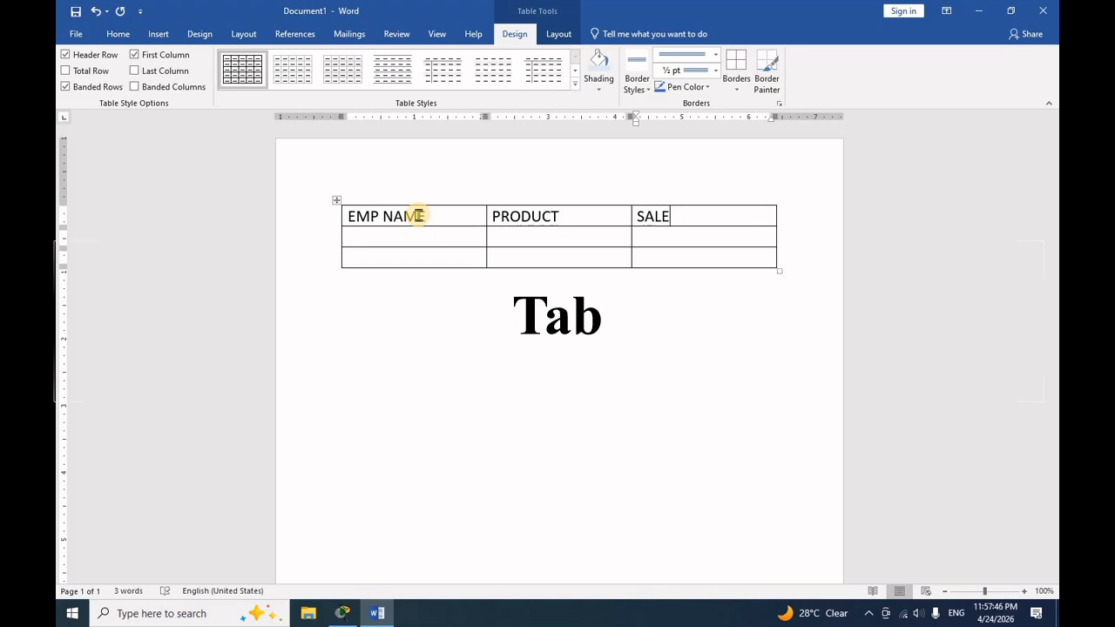
key("Tab")
- Fill the second table row with the employee's name, product TV and sale 487788
key("Tab")
type("TV")
key("Tab")
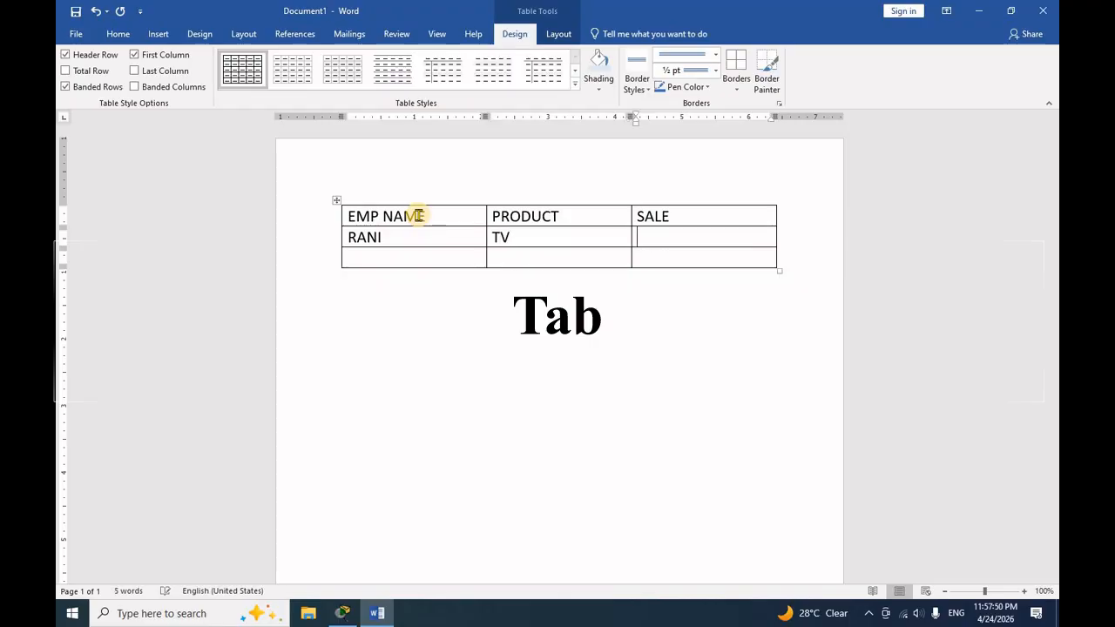
type("487788")
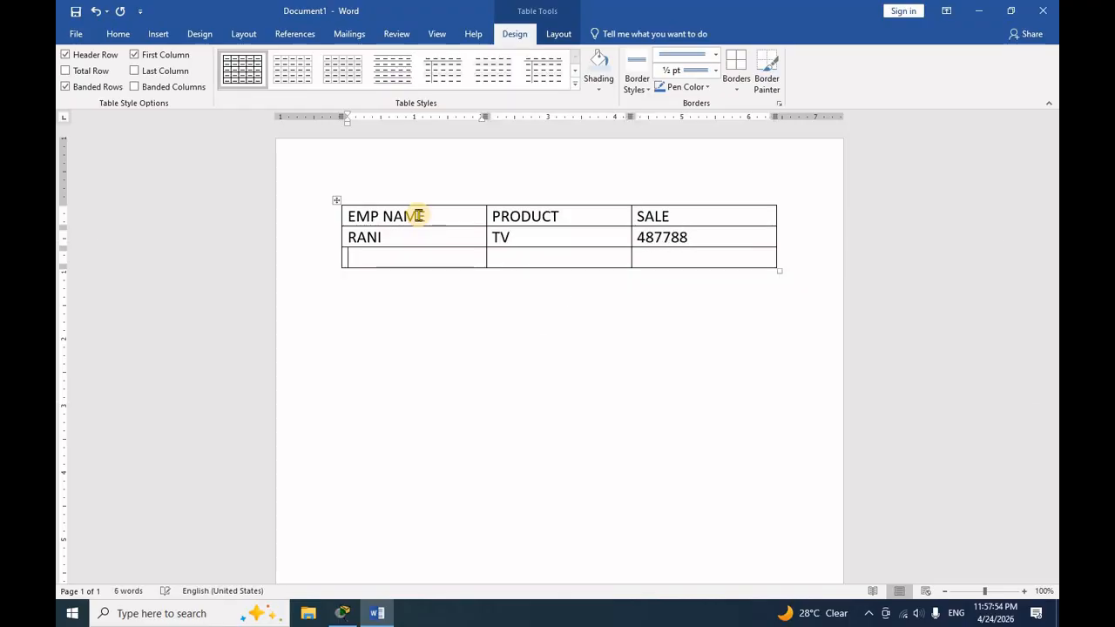
type("RAJU")
type("AC")
- Fill the third table row with the employee's name, product AC and sale 25545
key("Tab")
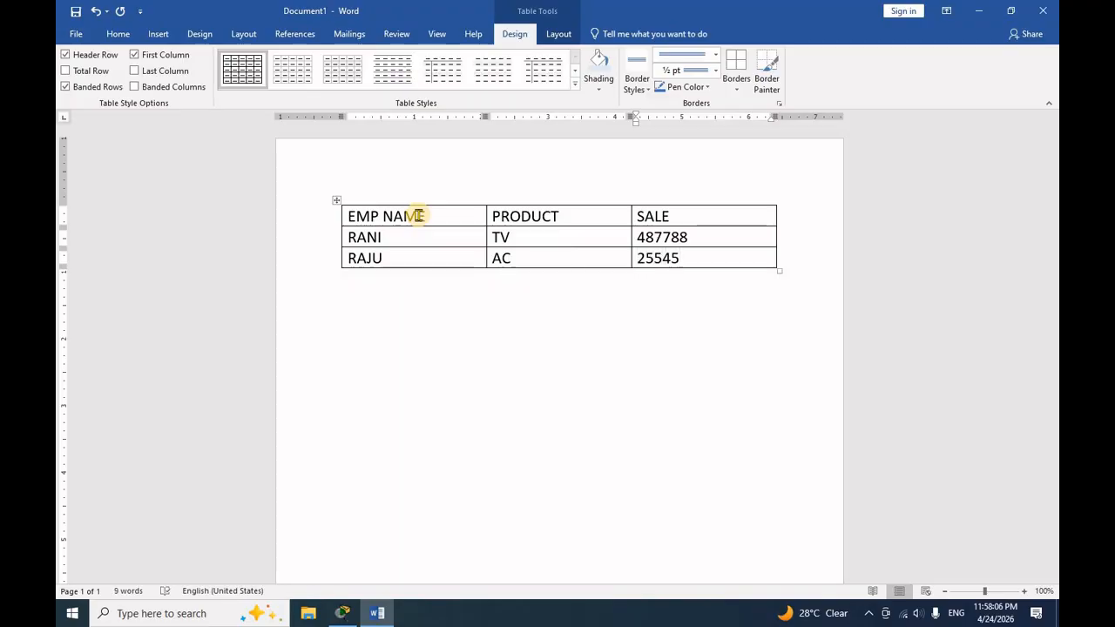
- Append four blank rows to the end of the table
key("Tab")
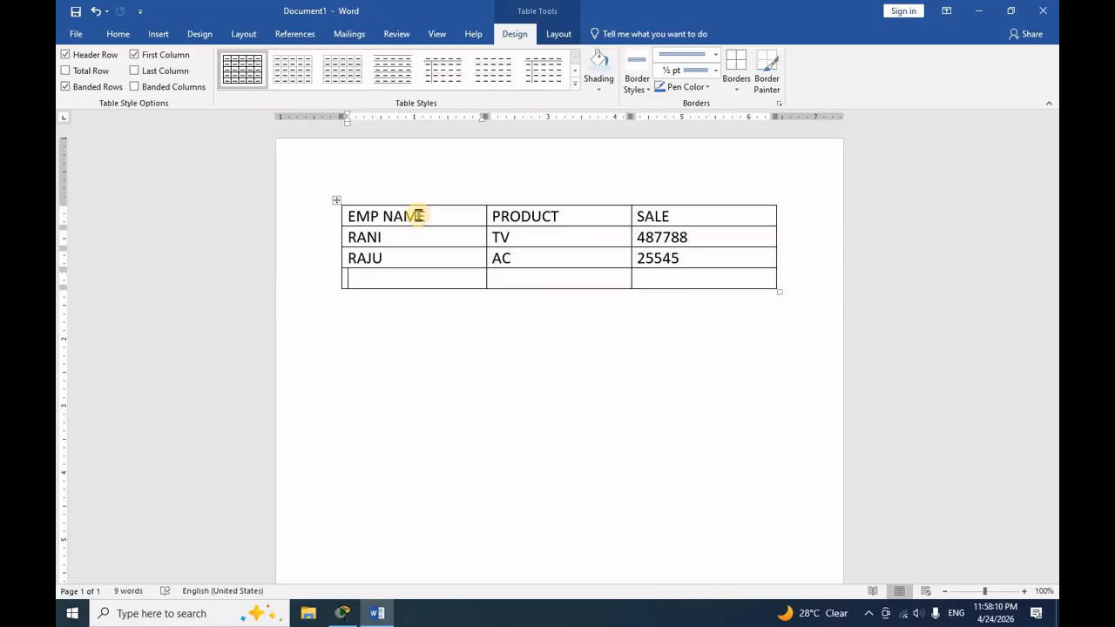
key("Tab")
key("Tab")
key("Tab")
key("Tab")
key("Tab")
key("Tab")
key("Tab")
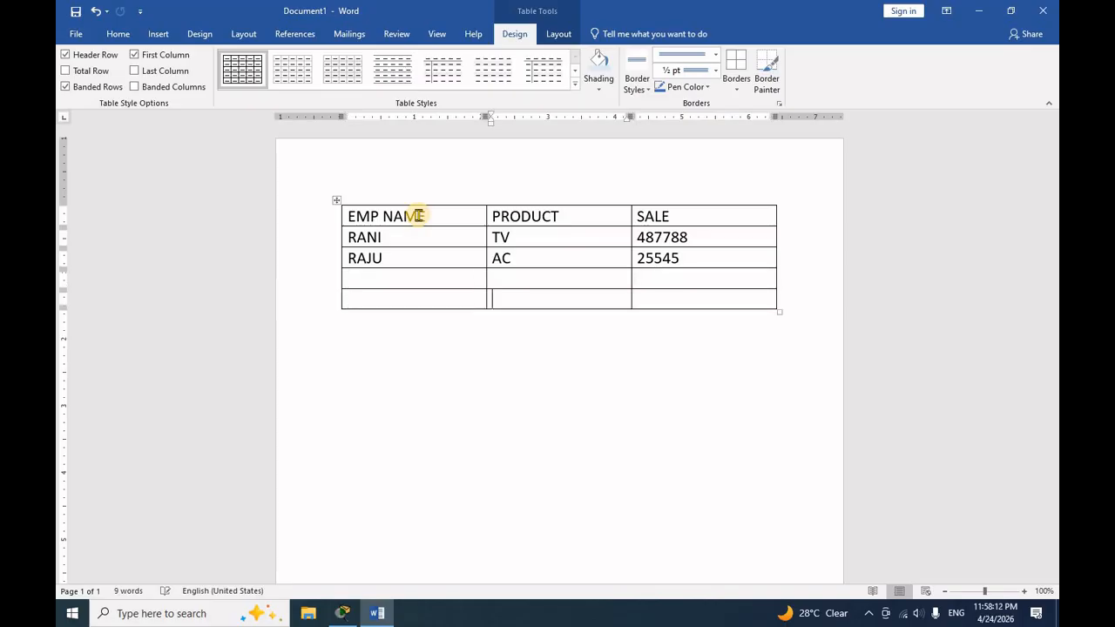
key("Tab")
key("Tab")
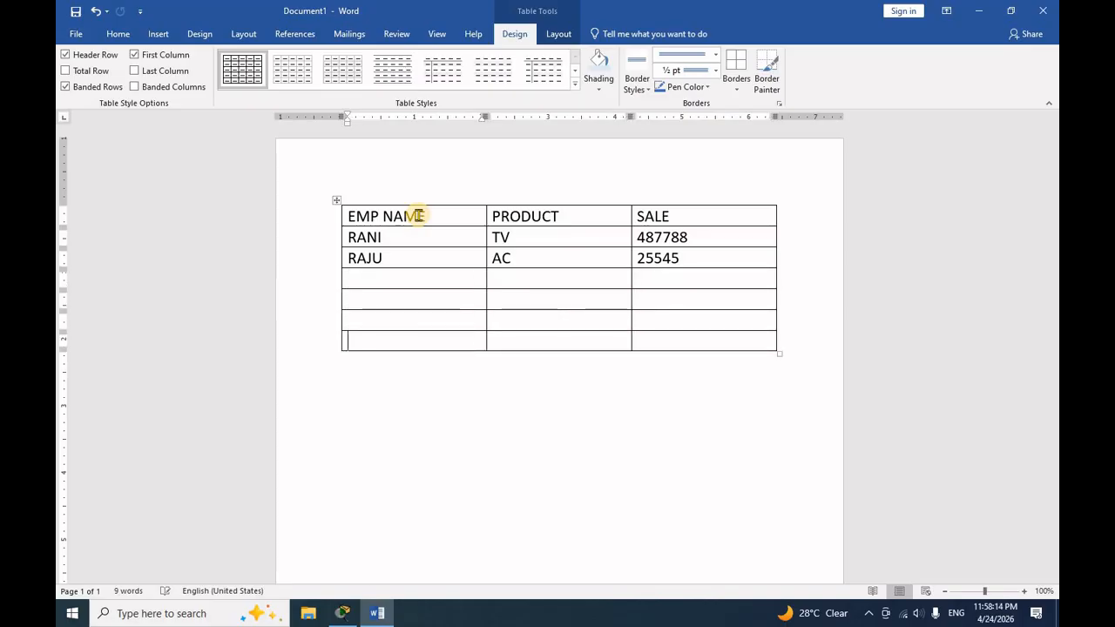
left_click(510, 283)
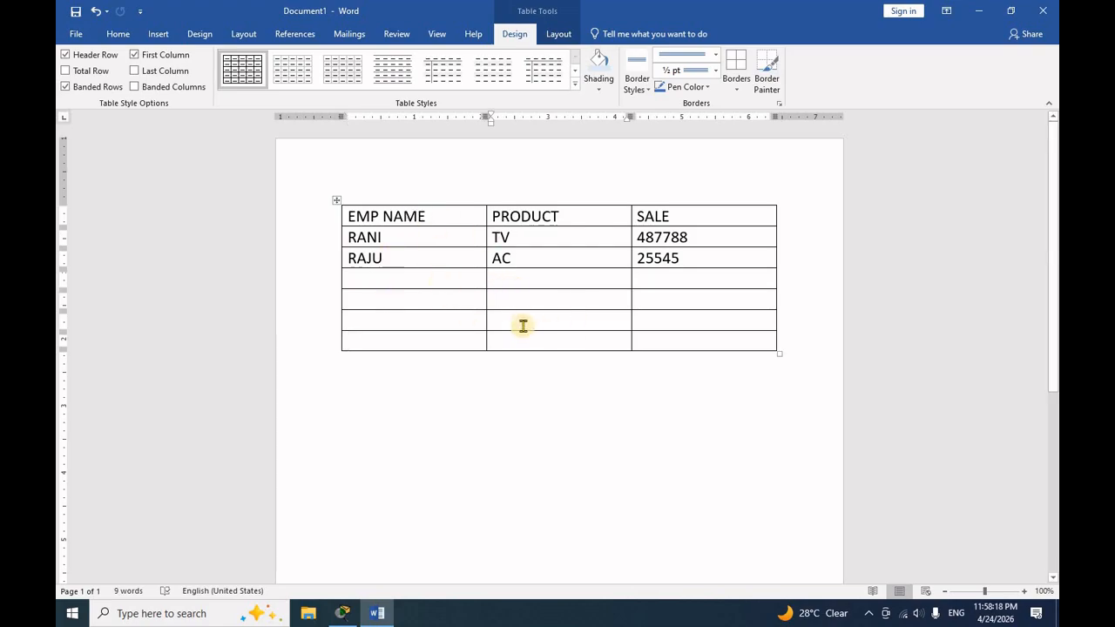
left_click(542, 399)
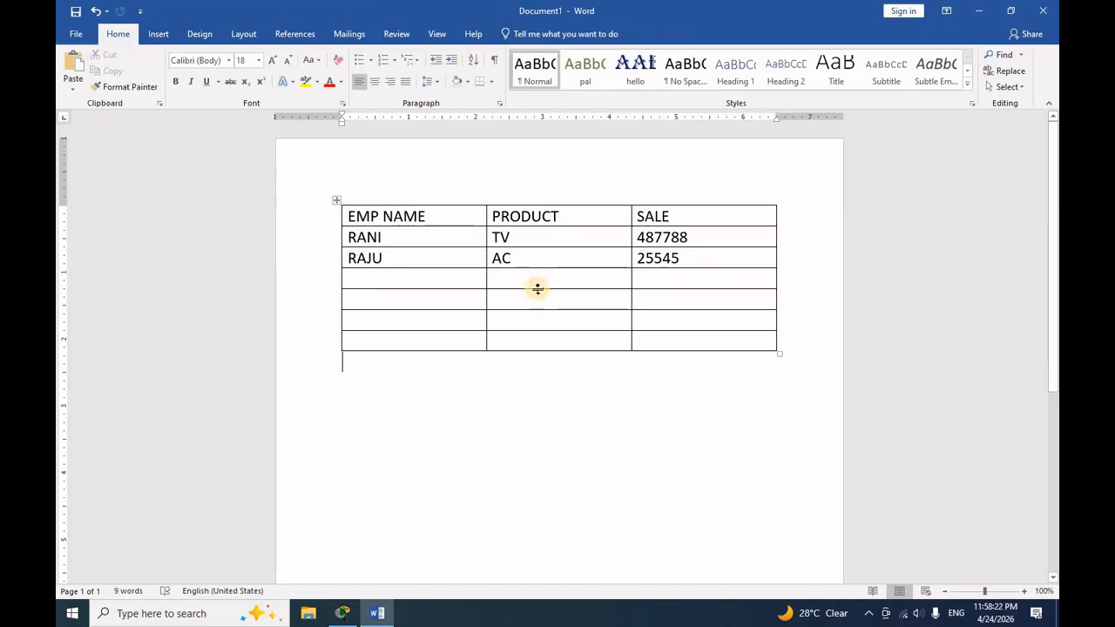
left_click(541, 278)
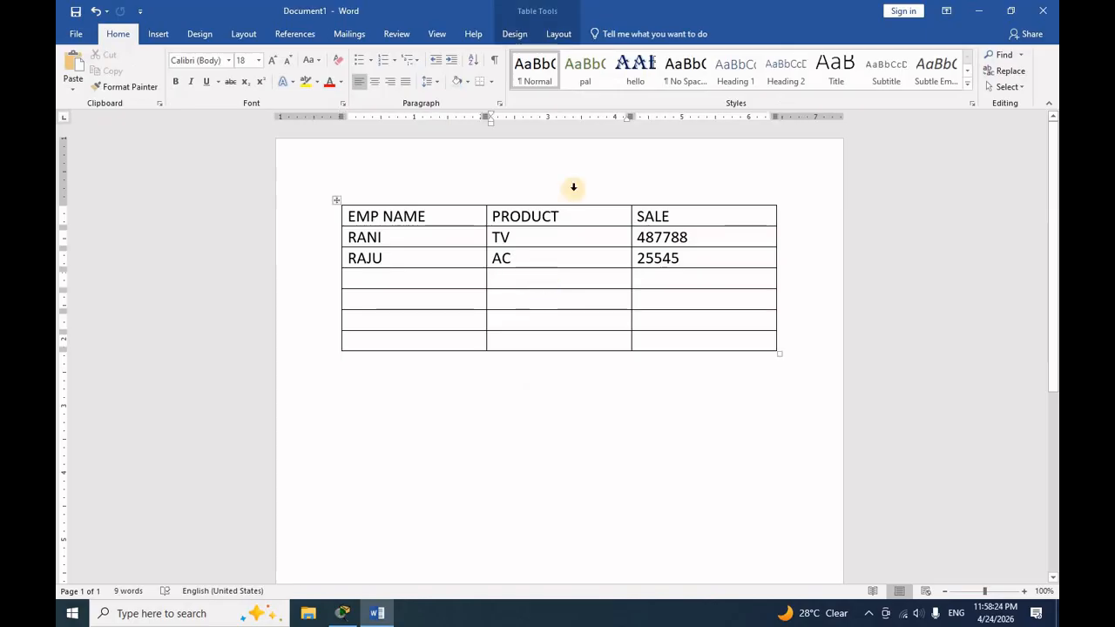
left_click(514, 34)
left_click(556, 34)
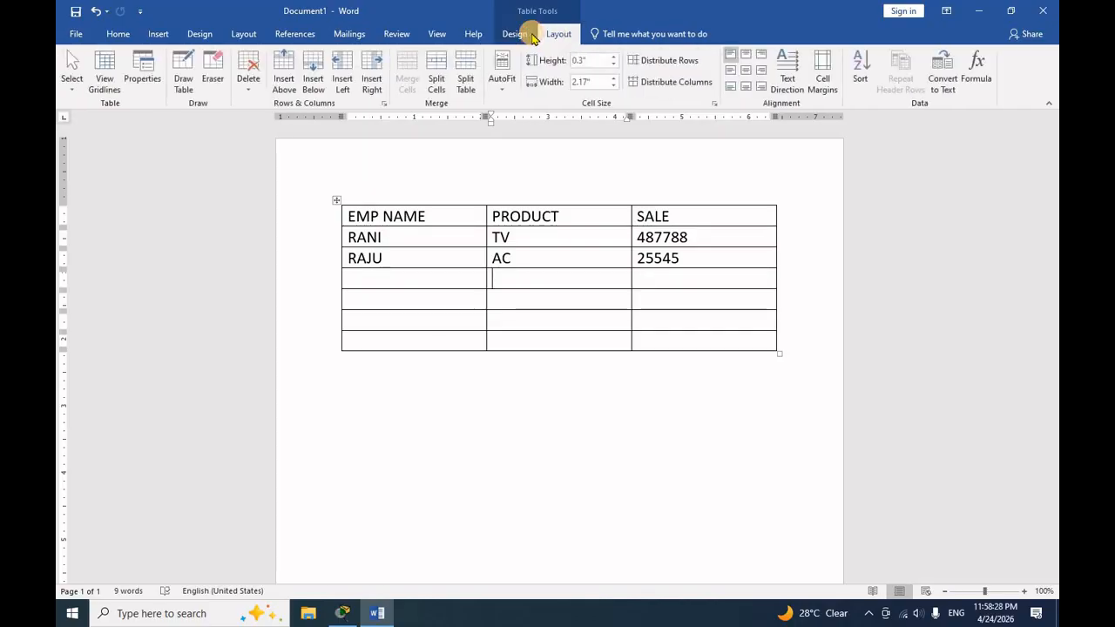
left_click(519, 34)
left_click(536, 390)
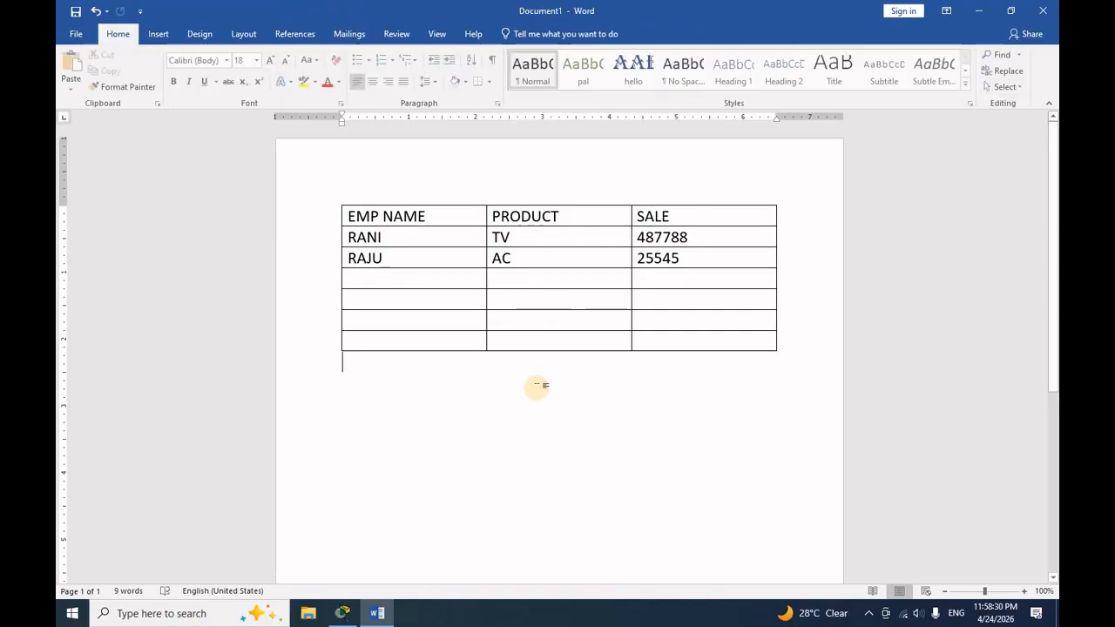
- Apply the green grid table style with a solid header row and banded rows to the table
left_click(537, 280)
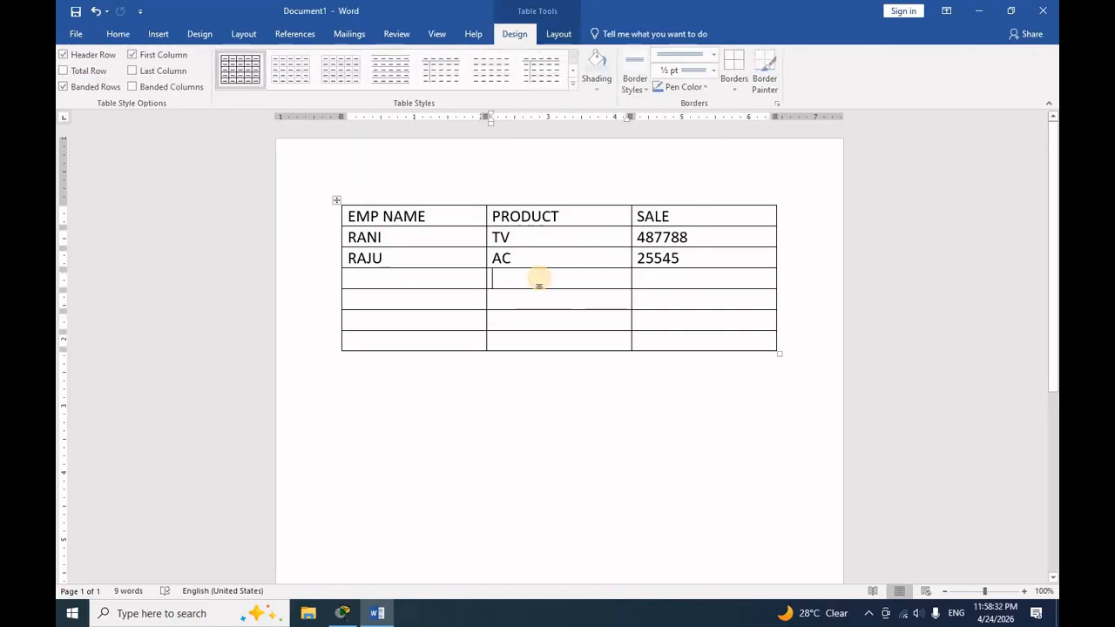
left_click(574, 83)
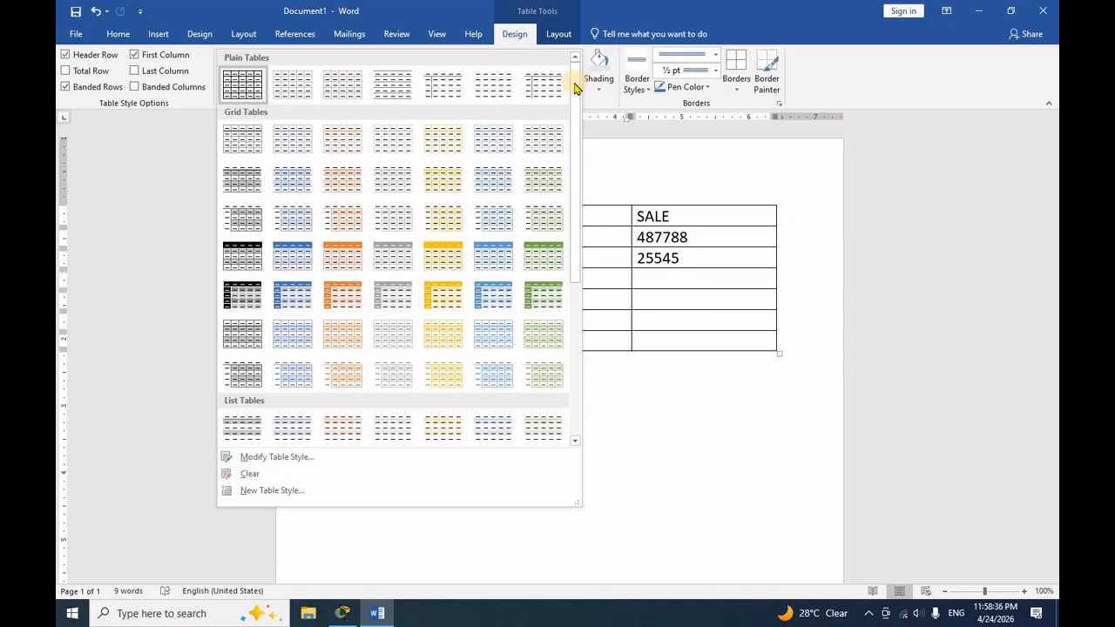
left_click_drag(575, 91, 575, 291)
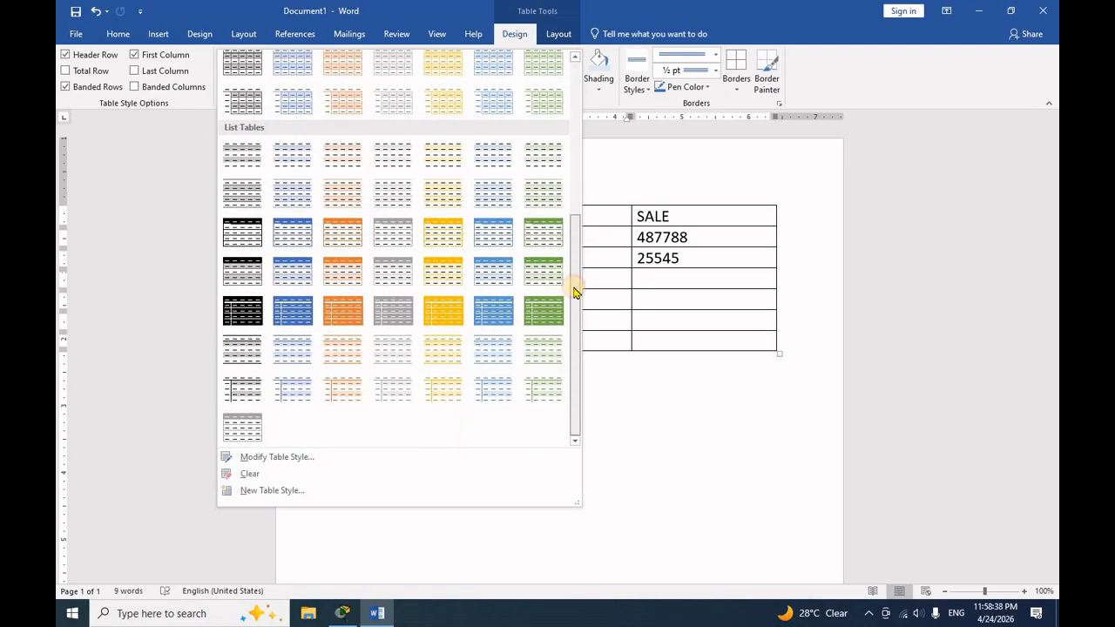
left_click_drag(562, 362, 583, 139)
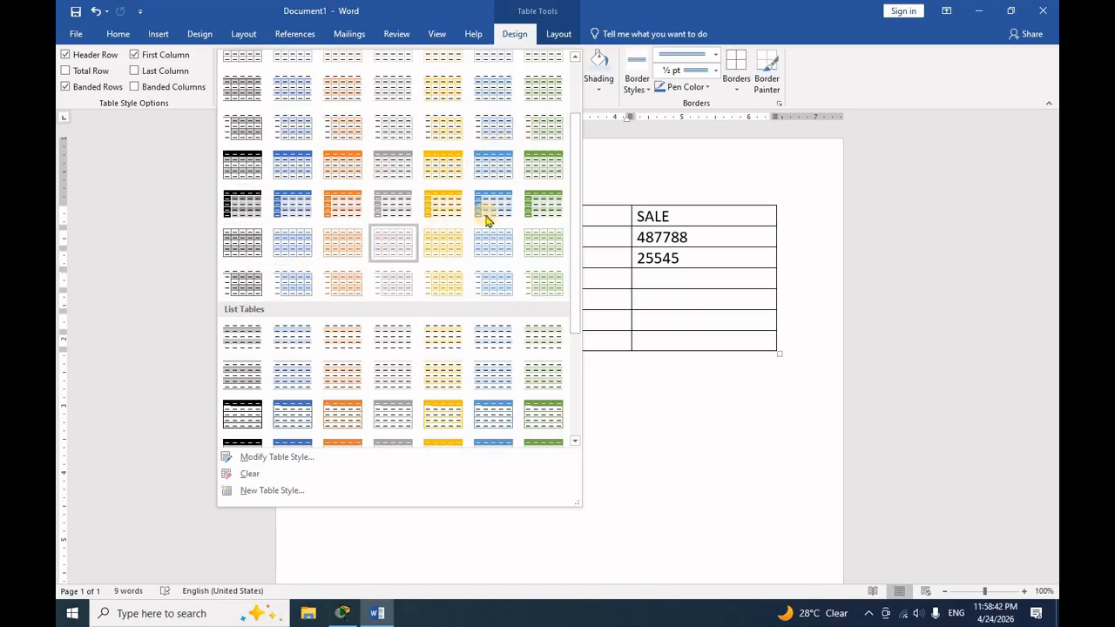
left_click(543, 162)
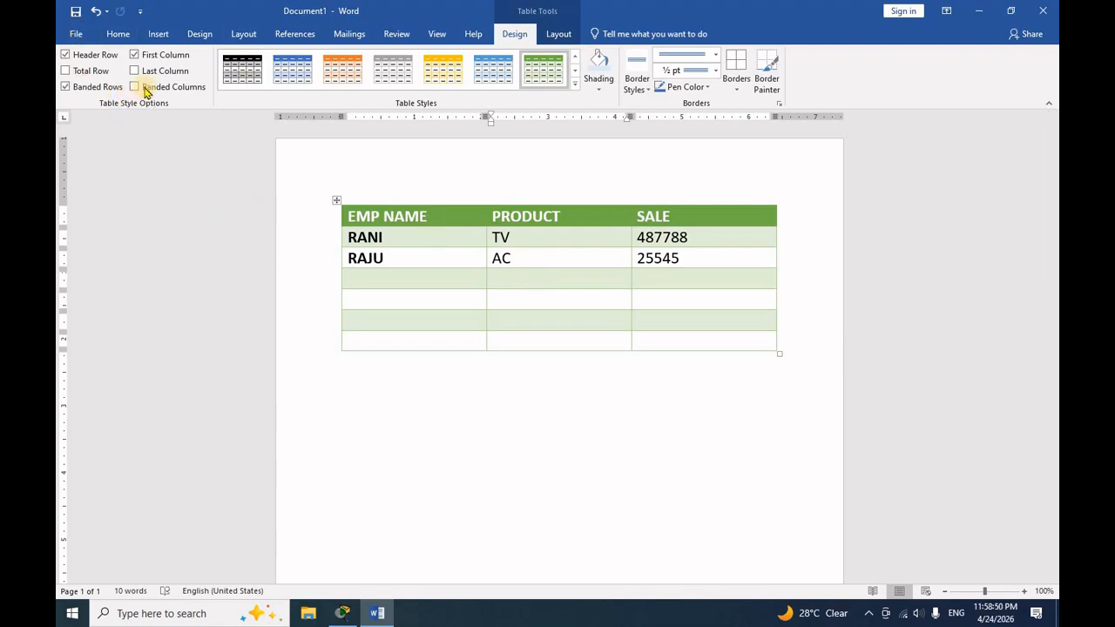
- Try the table style without banded rows and without the header row, turning both options back on
left_click(65, 86)
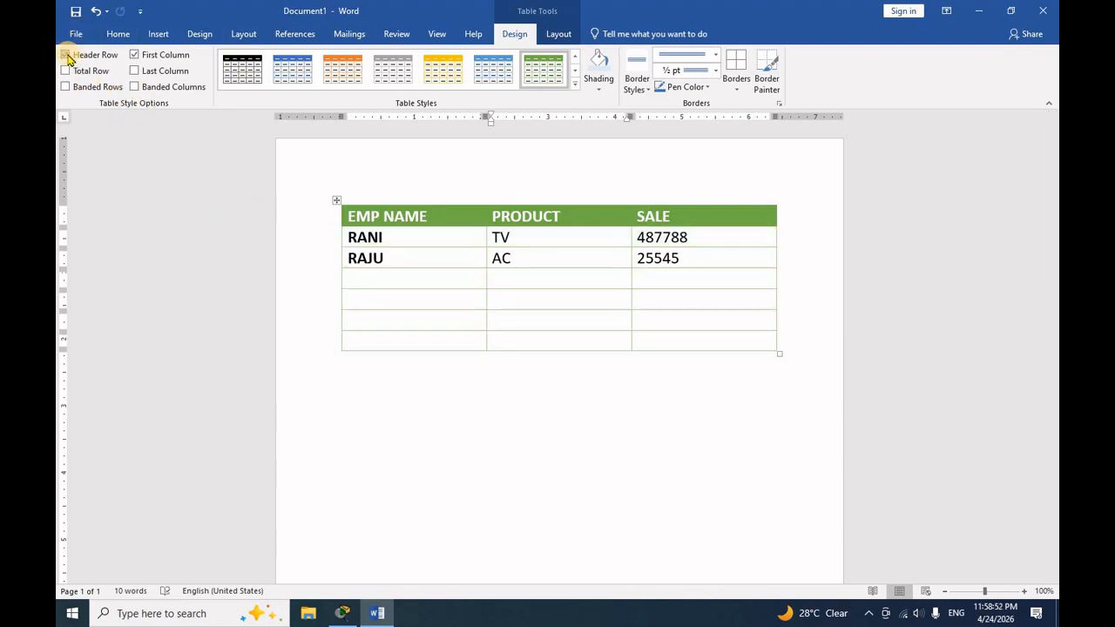
left_click(65, 55)
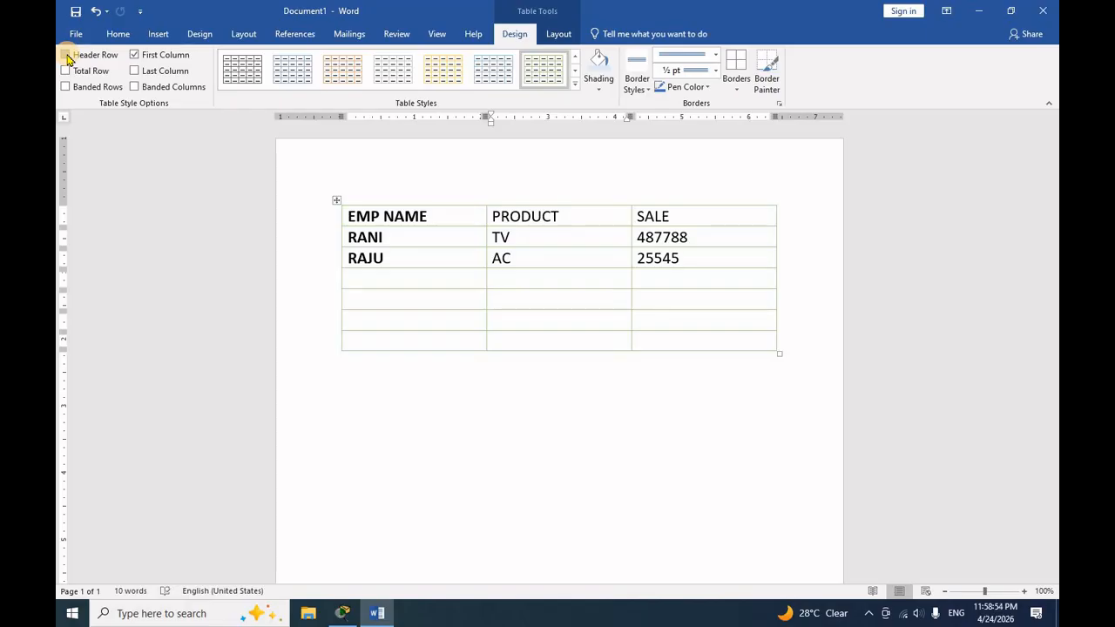
left_click(66, 56)
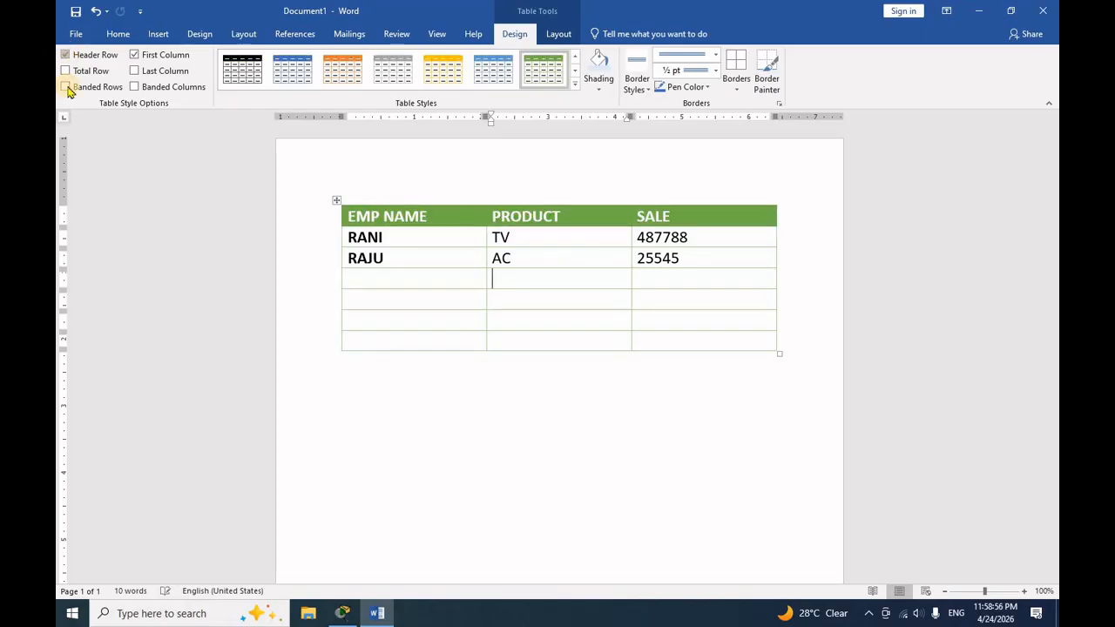
left_click(65, 88)
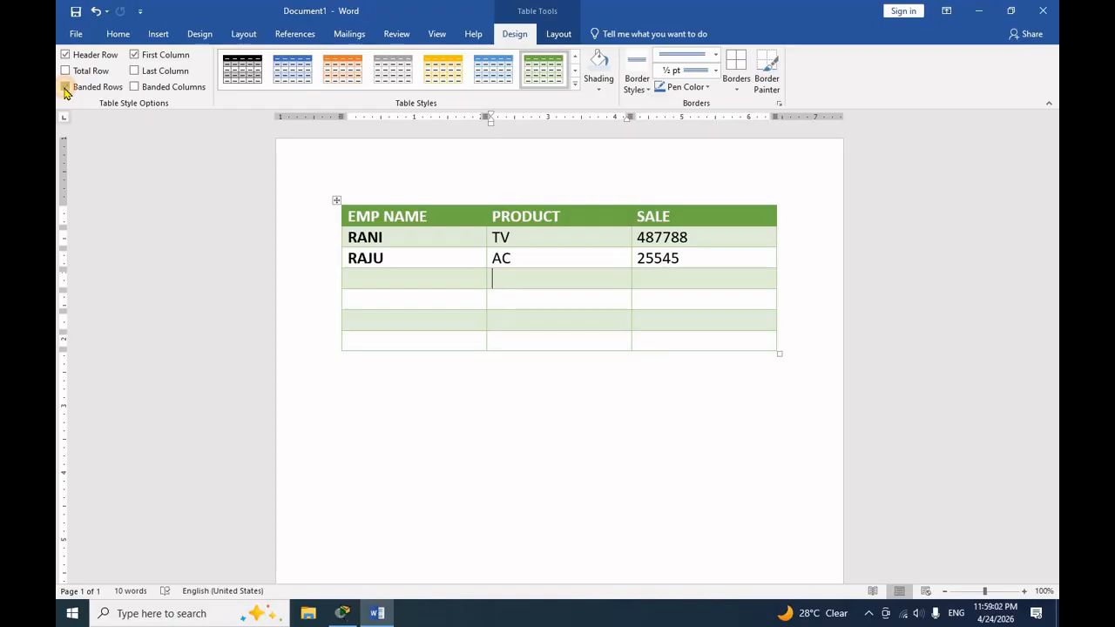
- Try banded columns on the table, alone and combined with banded rows, and return to banded rows only
left_click(65, 88)
left_click(65, 88)
left_click(65, 88)
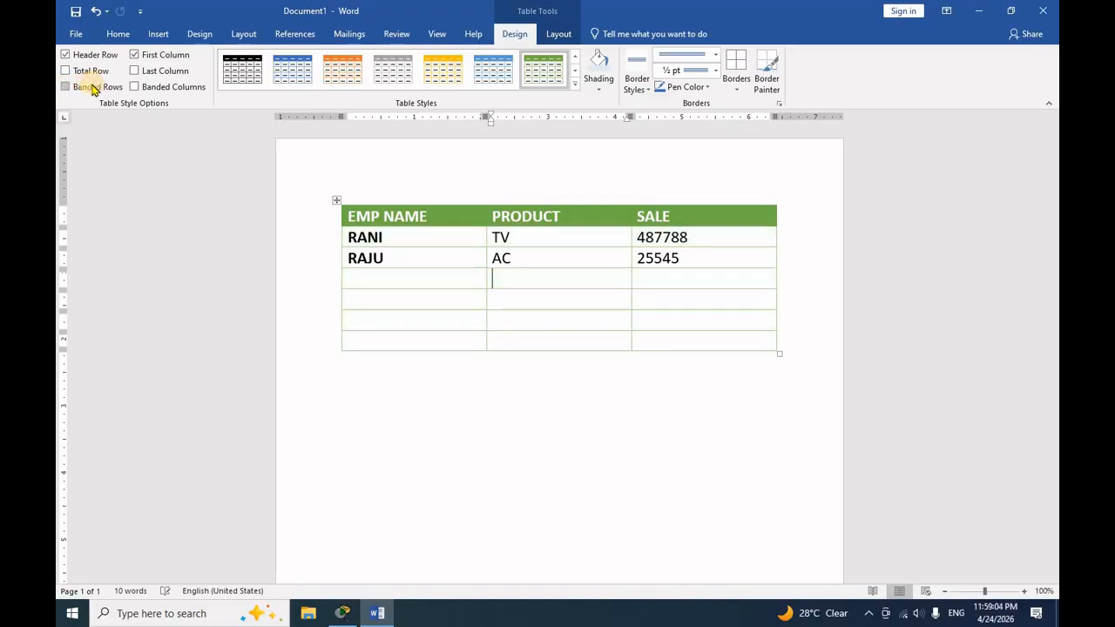
left_click(134, 87)
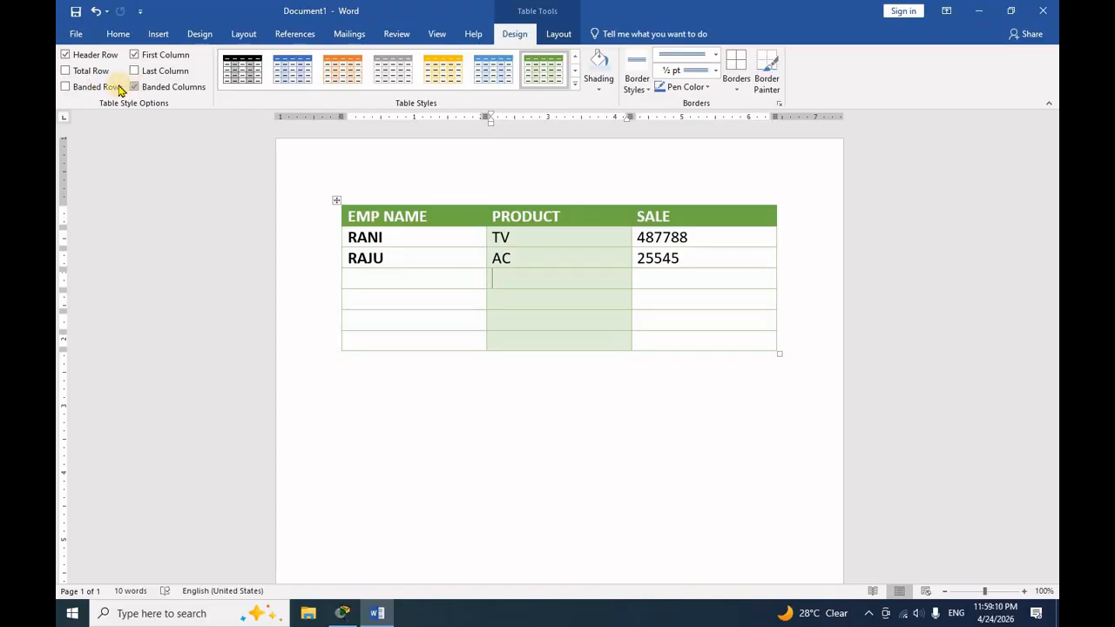
left_click(67, 88)
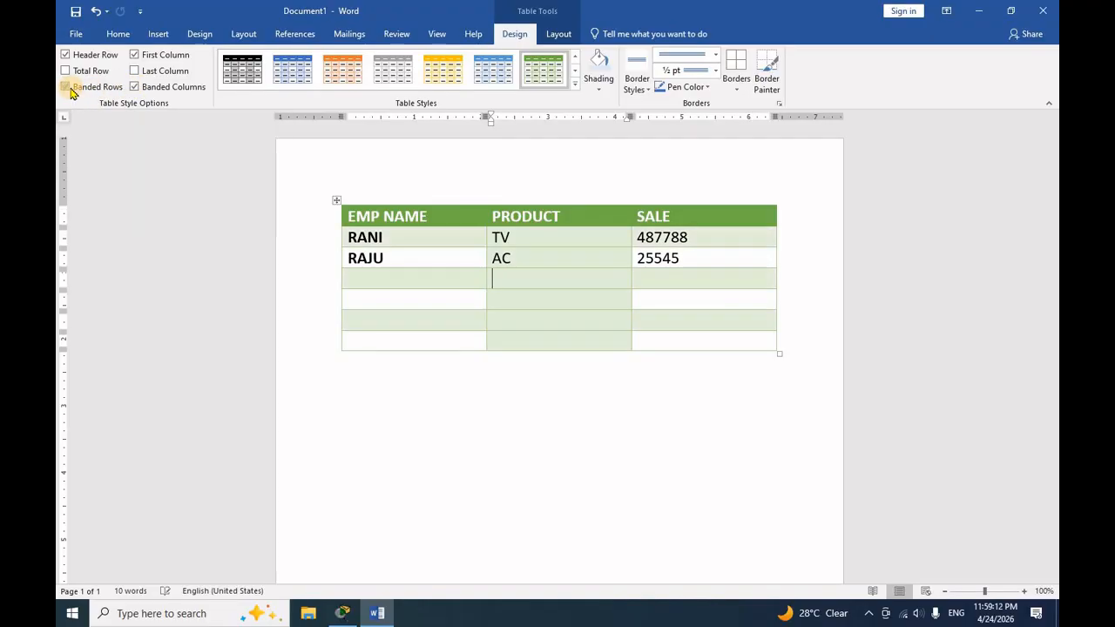
left_click(67, 87)
left_click(135, 87)
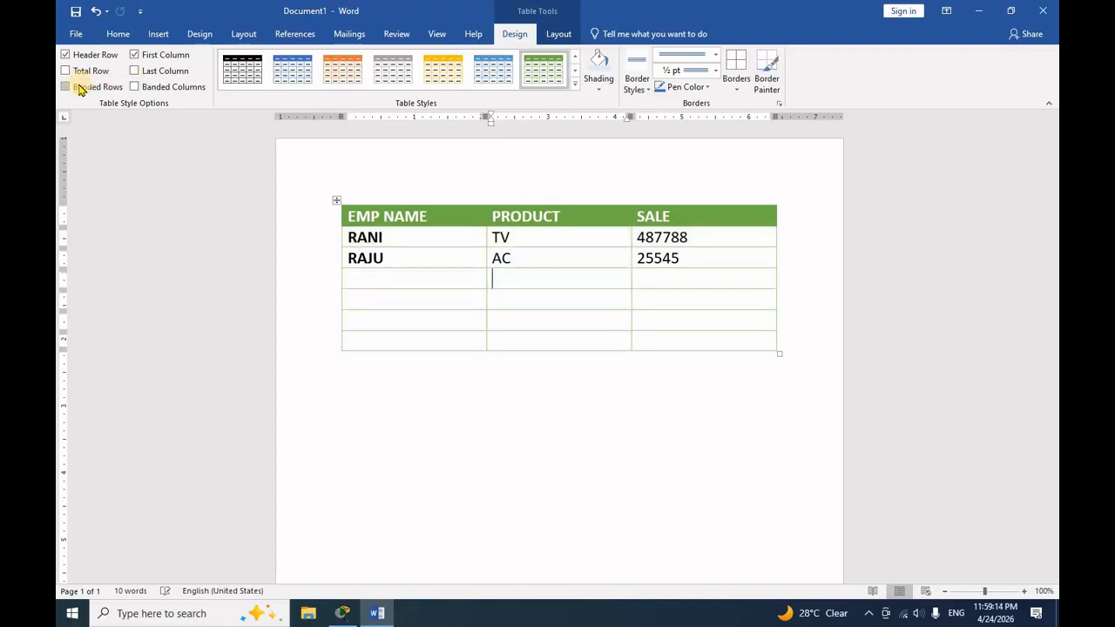
left_click(72, 88)
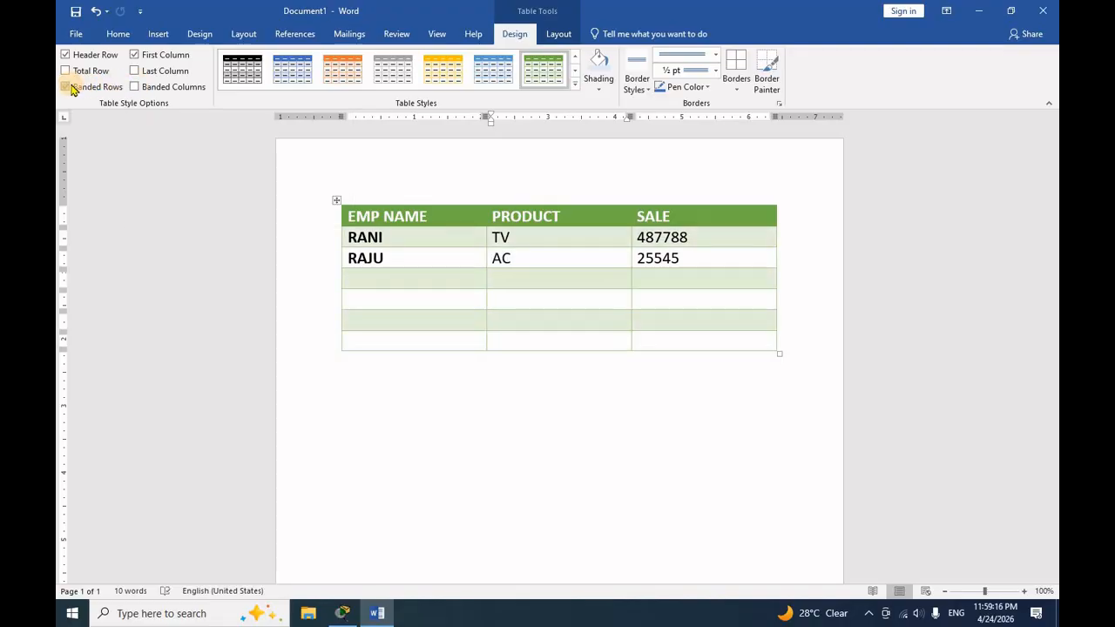
- Toggle the table's First Column style option several times and leave it off
left_click(136, 55)
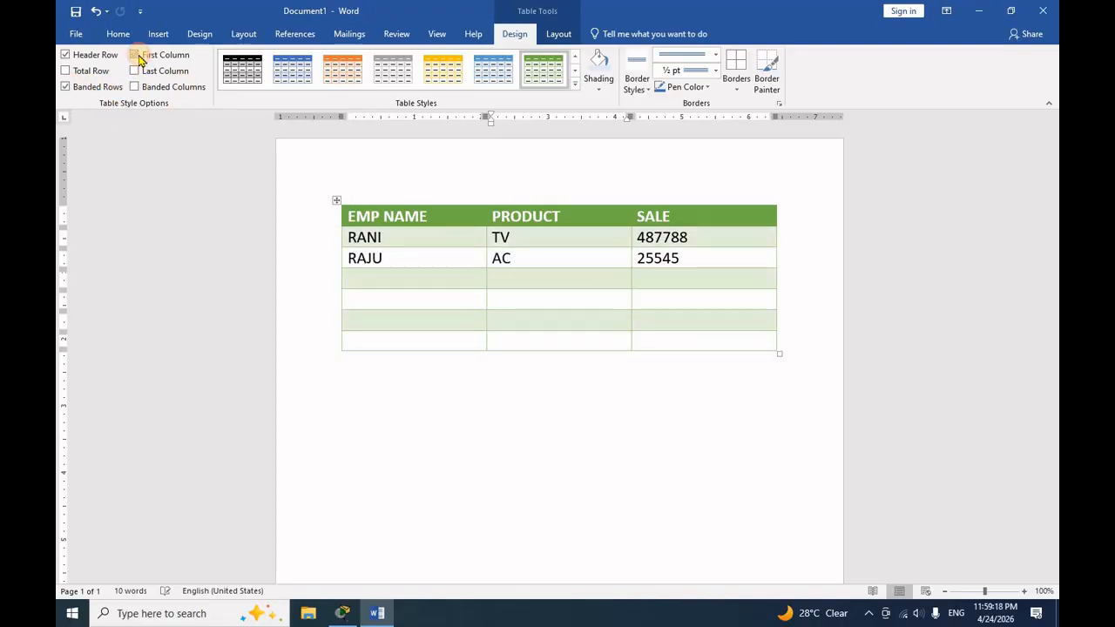
left_click(135, 55)
left_click(136, 55)
left_click(136, 55)
left_click(136, 55)
left_click(136, 55)
left_click(136, 54)
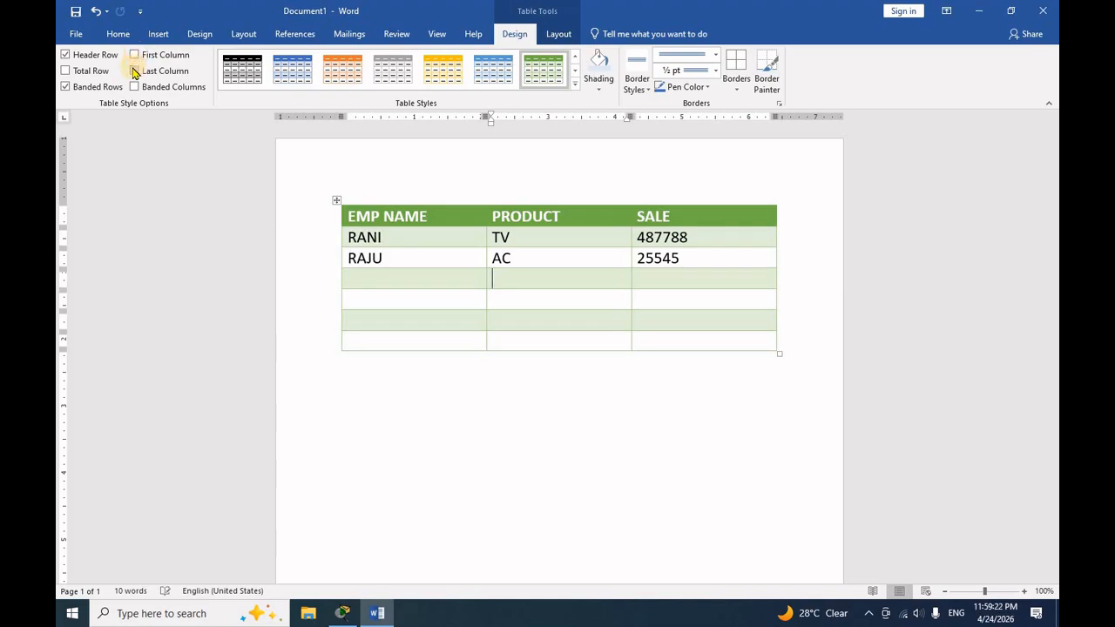
- Try the Last Column and Total Row style options on the table, leaving both off
left_click(135, 72)
left_click(134, 71)
left_click(134, 72)
left_click(134, 71)
left_click(134, 72)
left_click(134, 71)
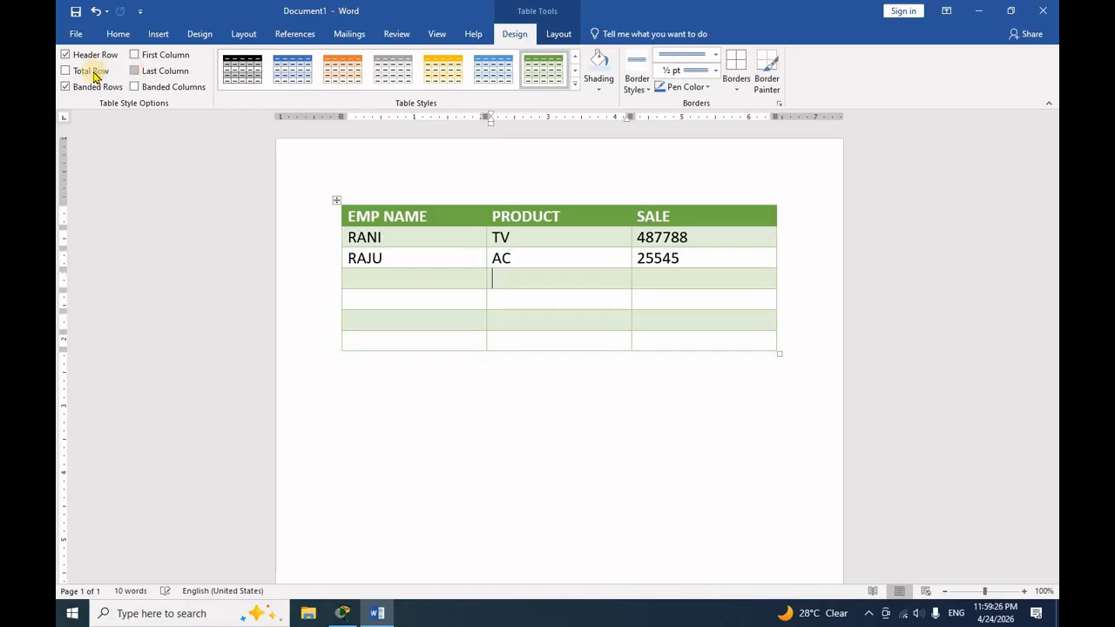
left_click(85, 74)
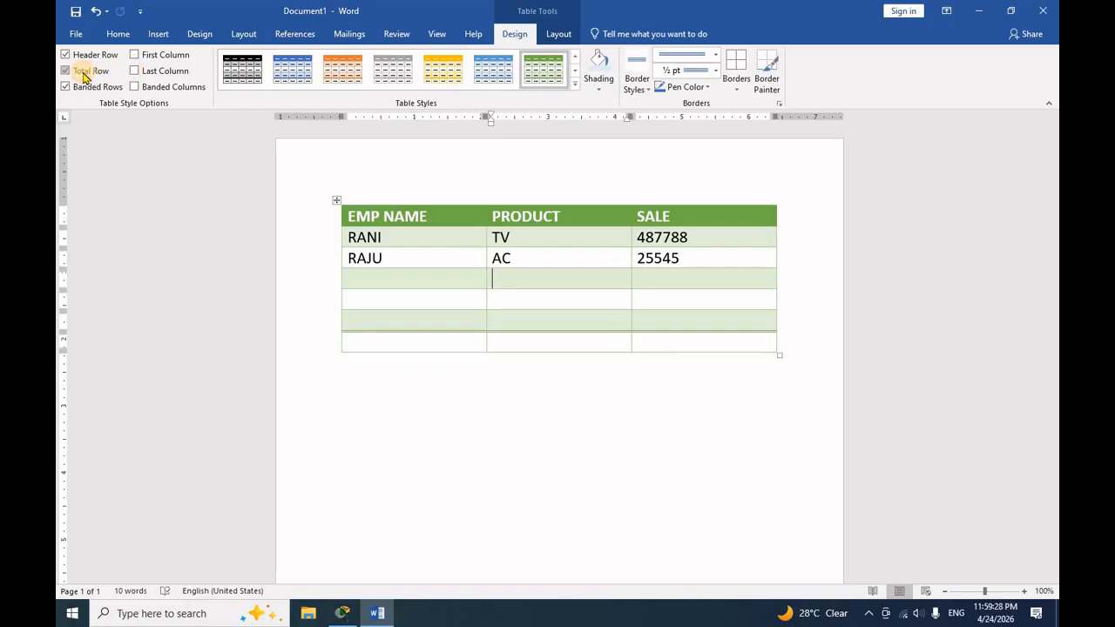
left_click(85, 78)
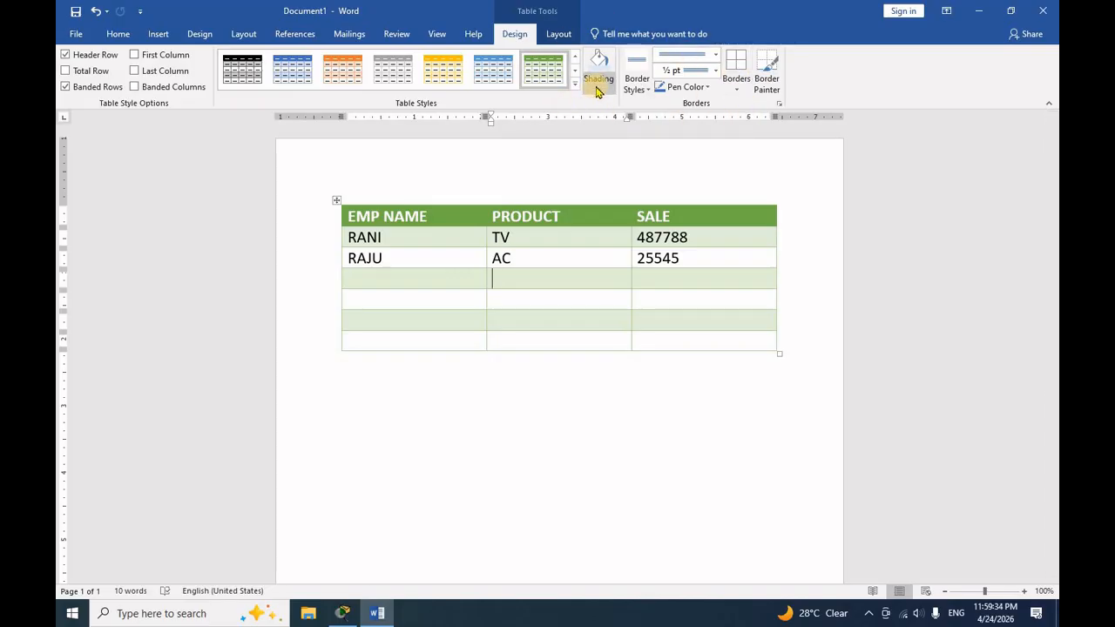
- Look over the shading colours available for the table's body rows without applying one
left_click_drag(675, 336, 359, 235)
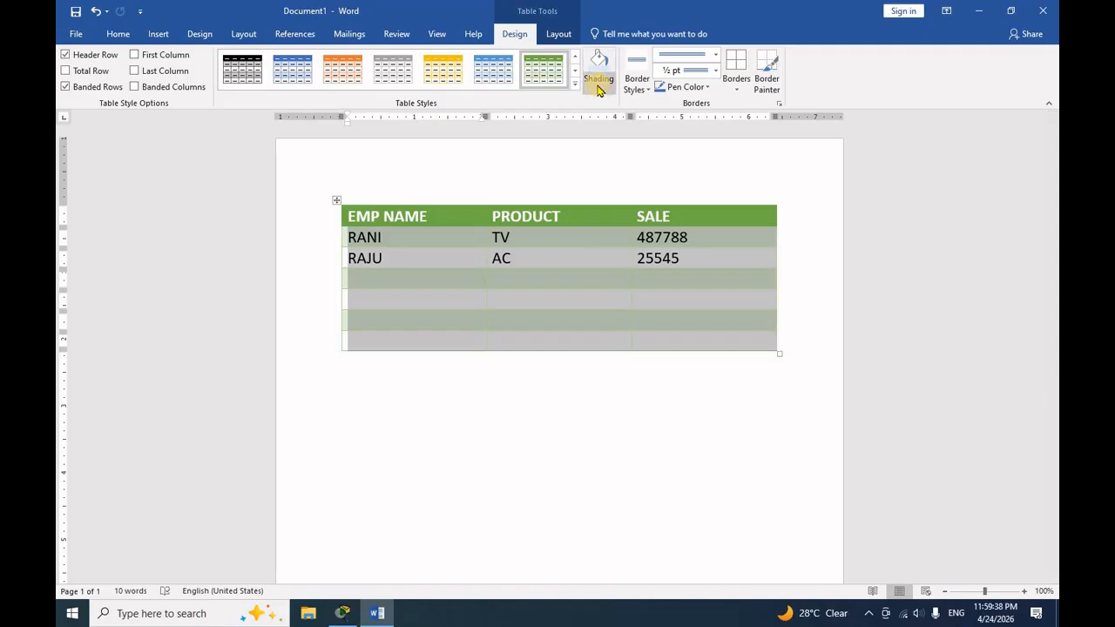
left_click(598, 91)
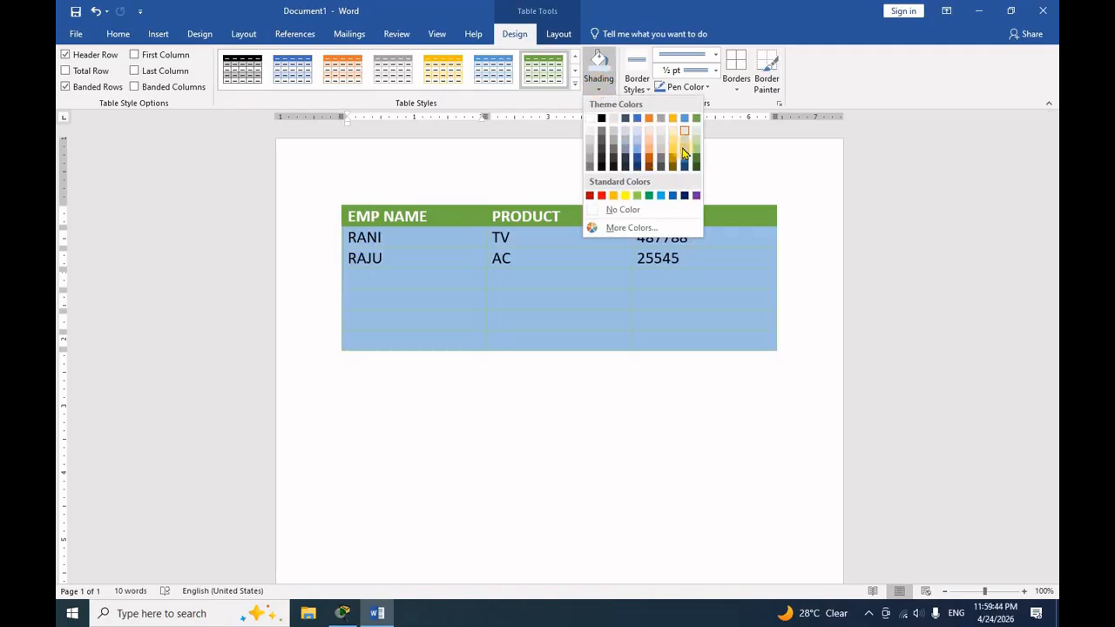
left_click(557, 259)
left_click(565, 281)
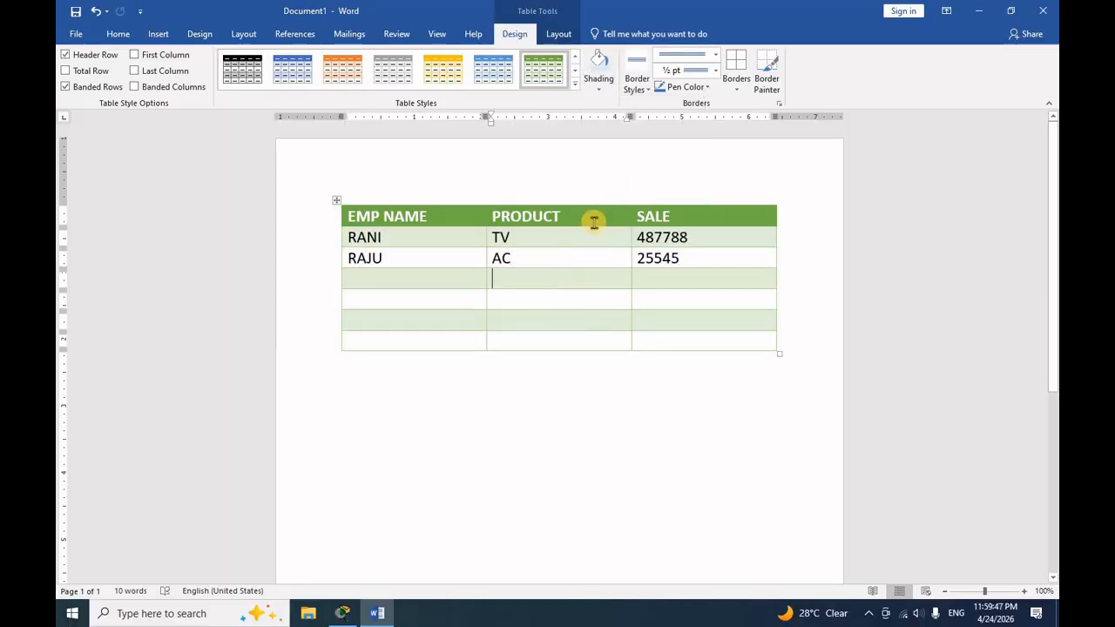
- Apply the blue double-line theme border style to all borders of the whole table
left_click(638, 87)
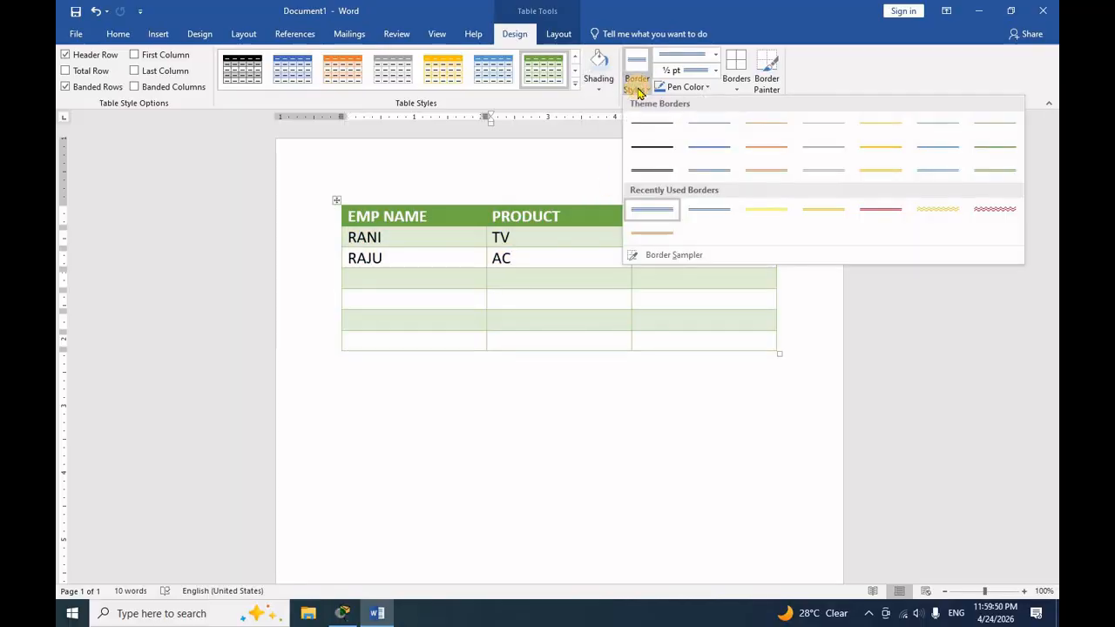
left_click(713, 170)
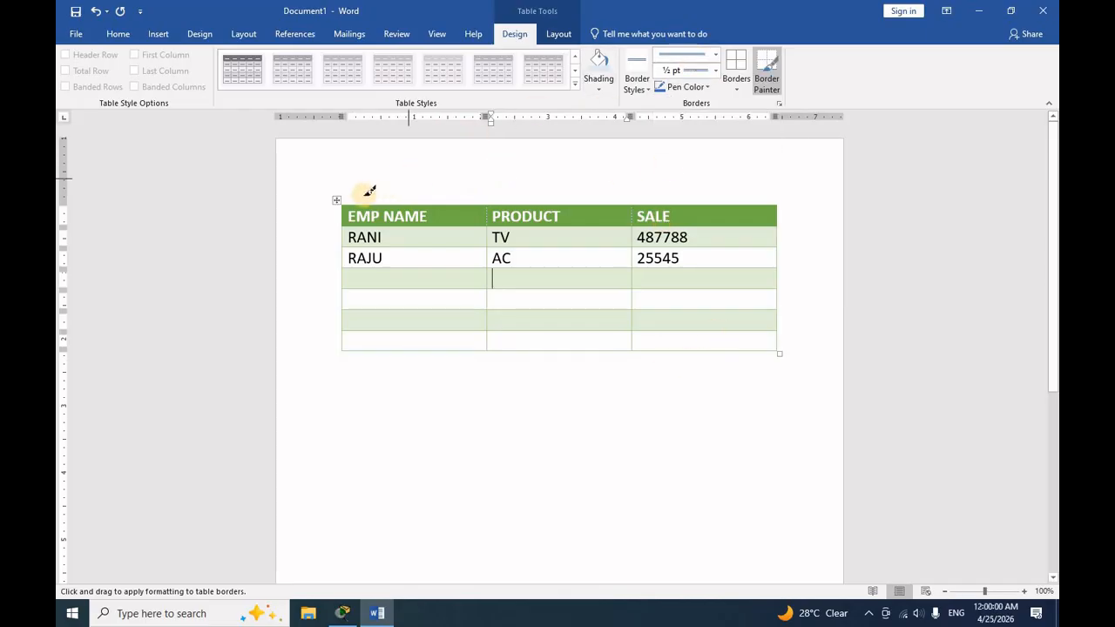
key("Escape")
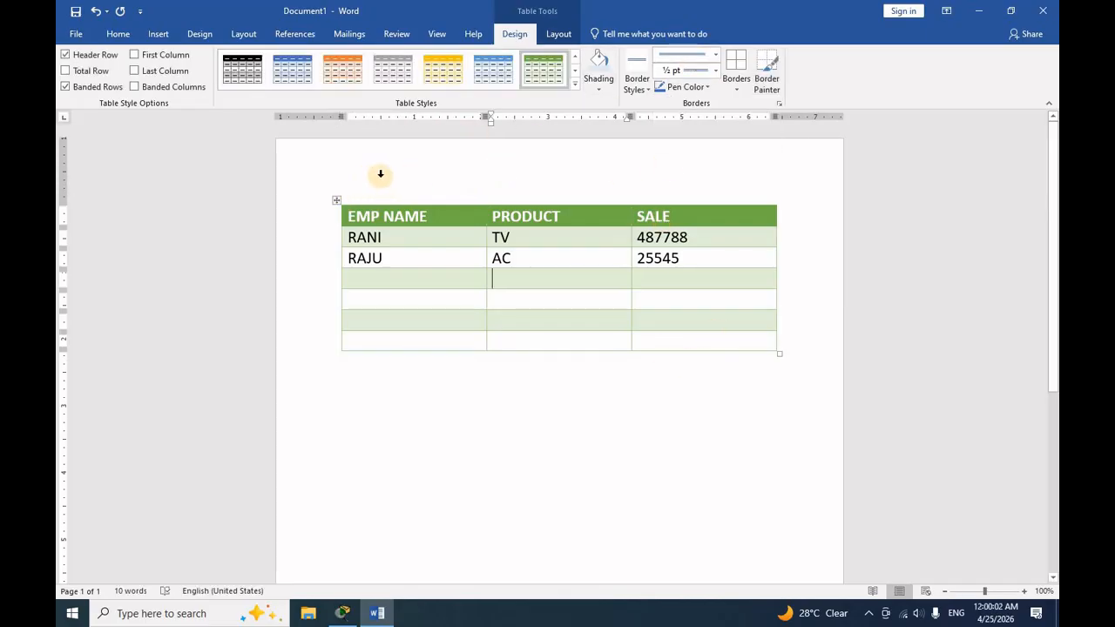
left_click(388, 423)
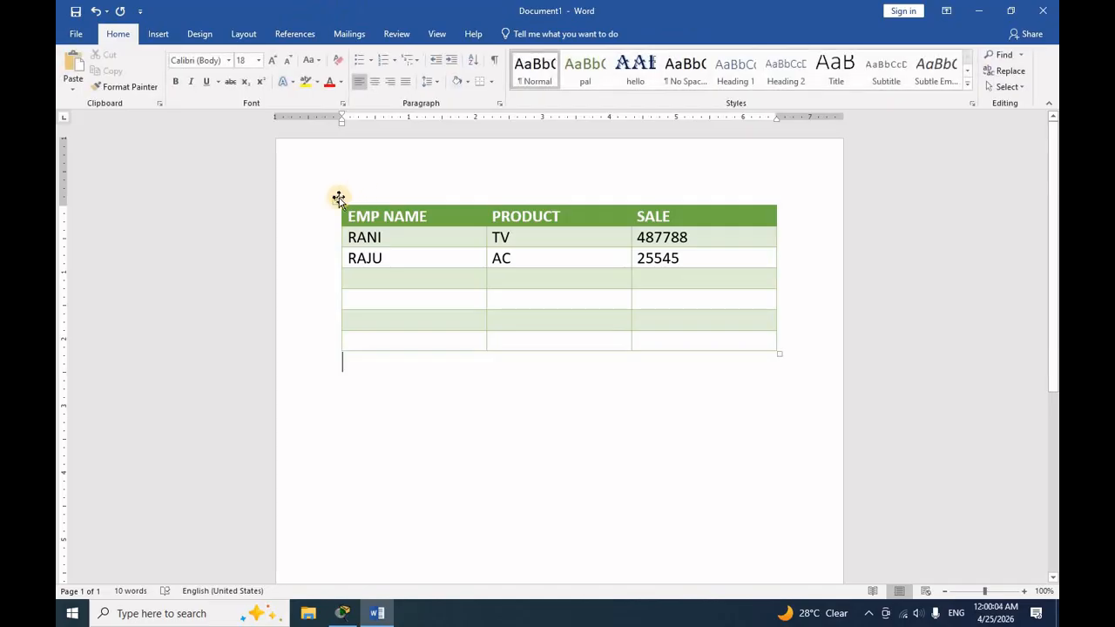
left_click(337, 202)
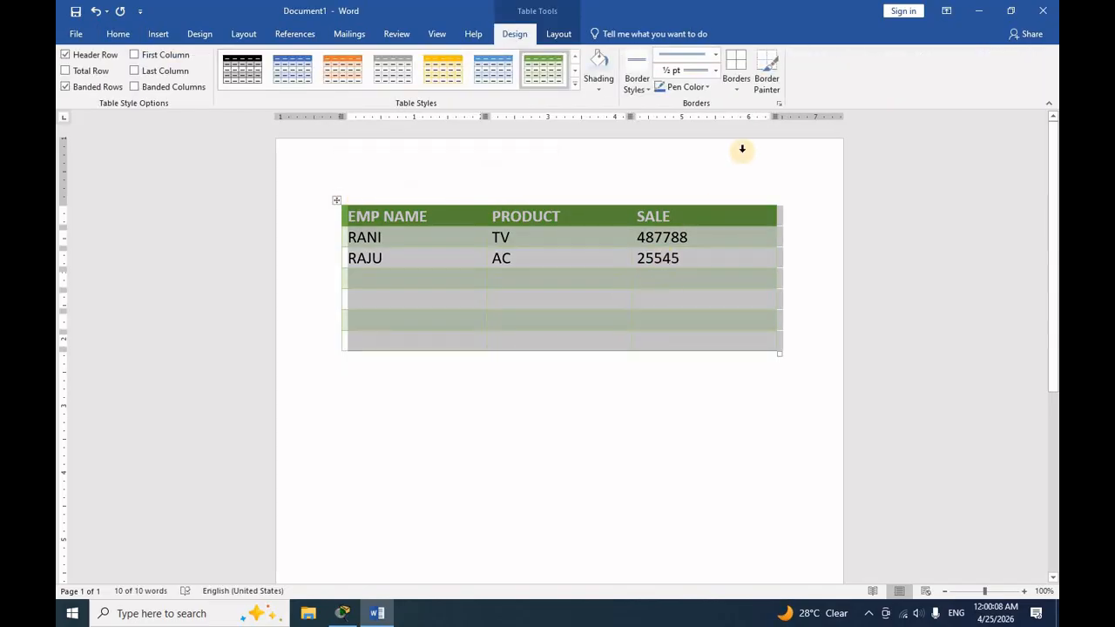
left_click(736, 86)
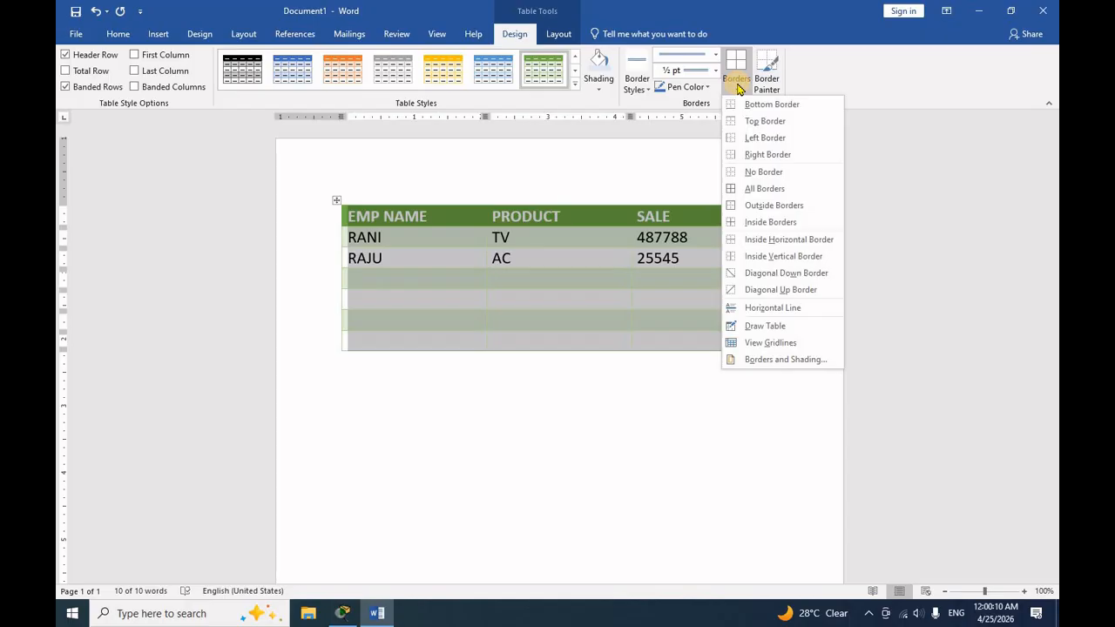
left_click(760, 189)
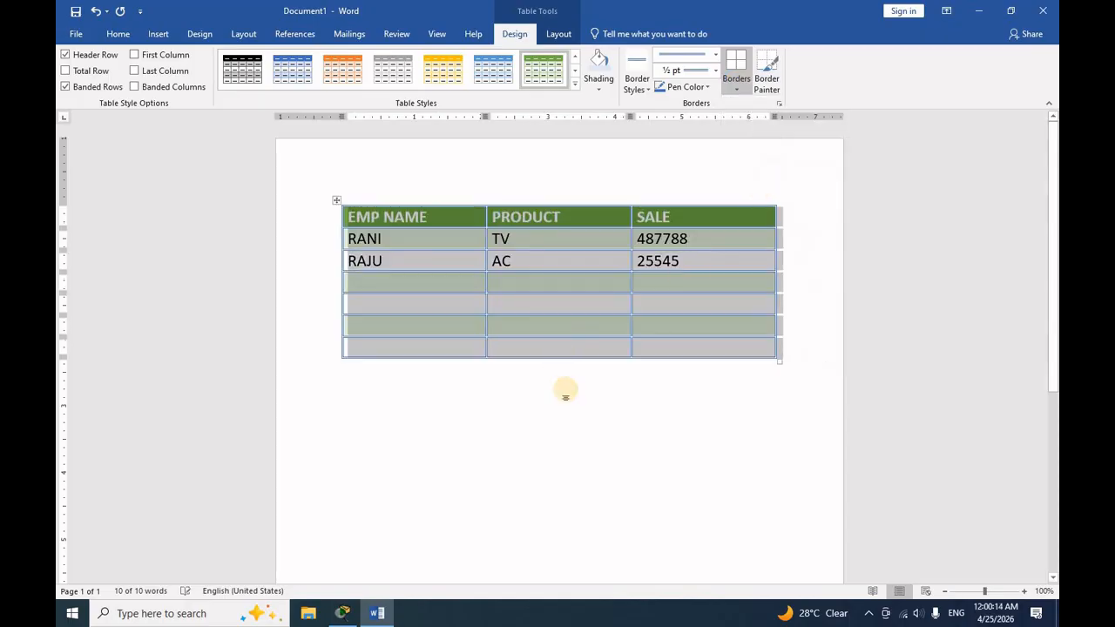
left_click(569, 396)
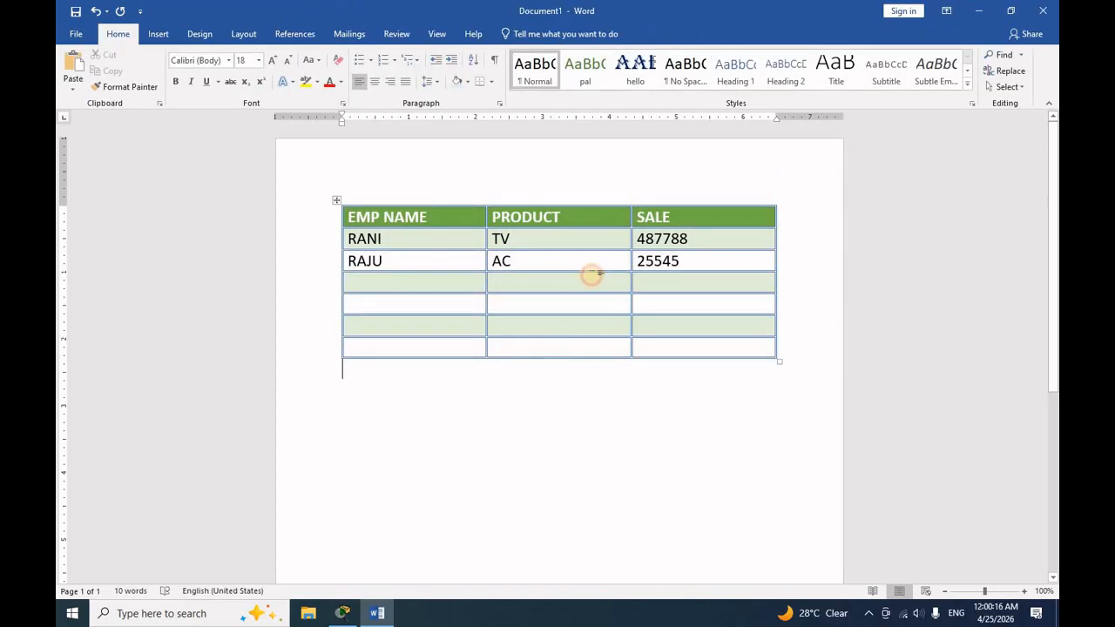
- Apply a 3 pt triple-line border on all sides of the empty PRODUCT cell below AC
left_click(591, 275)
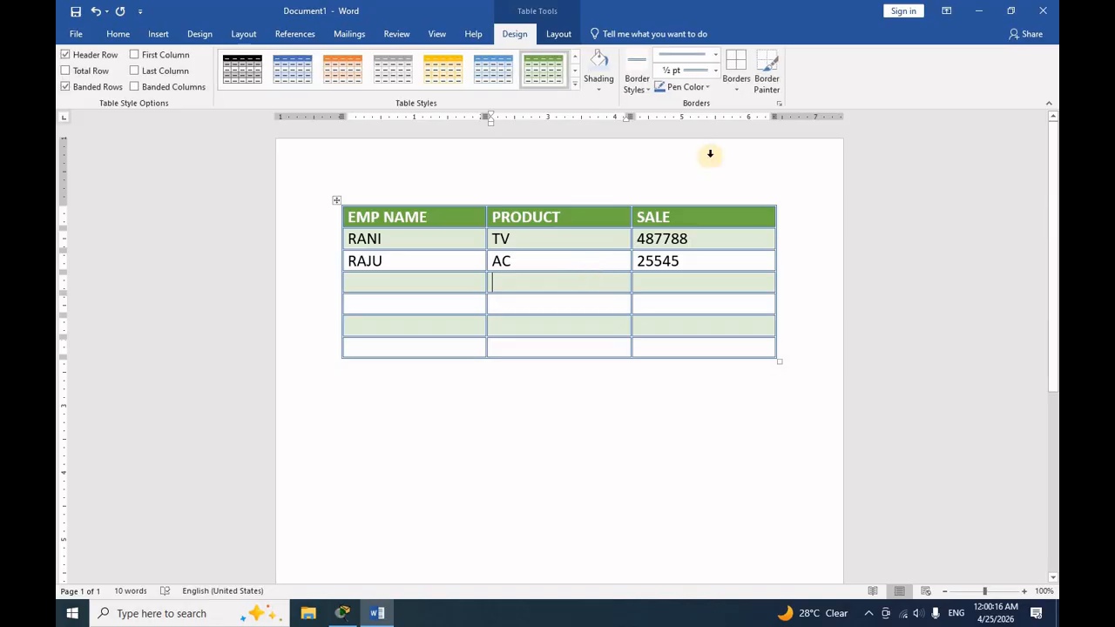
left_click(714, 56)
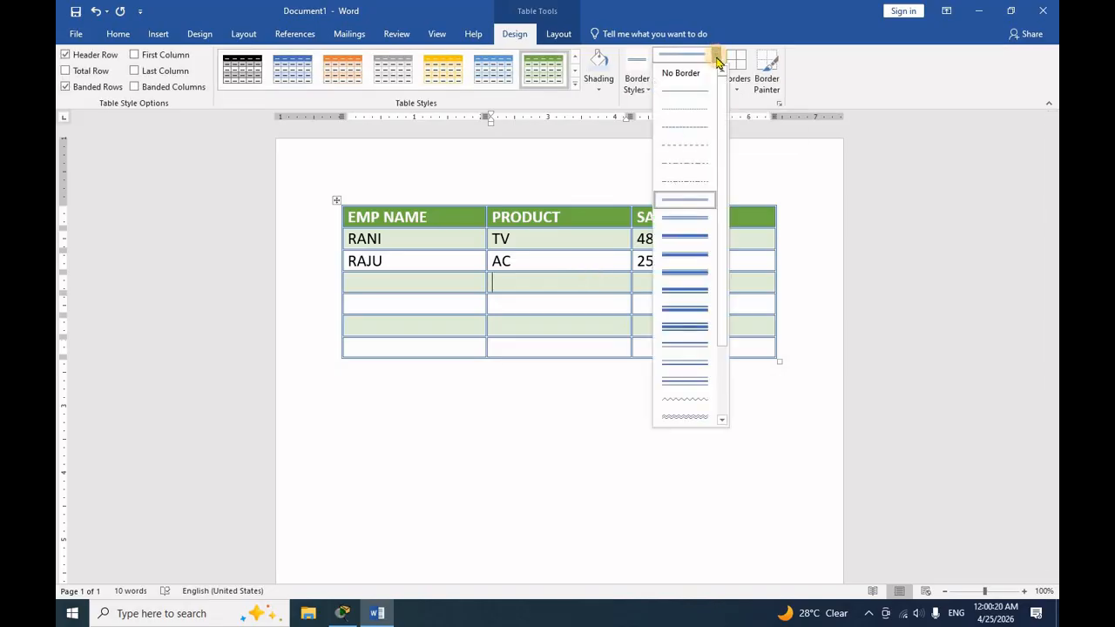
left_click(685, 379)
left_click(736, 81)
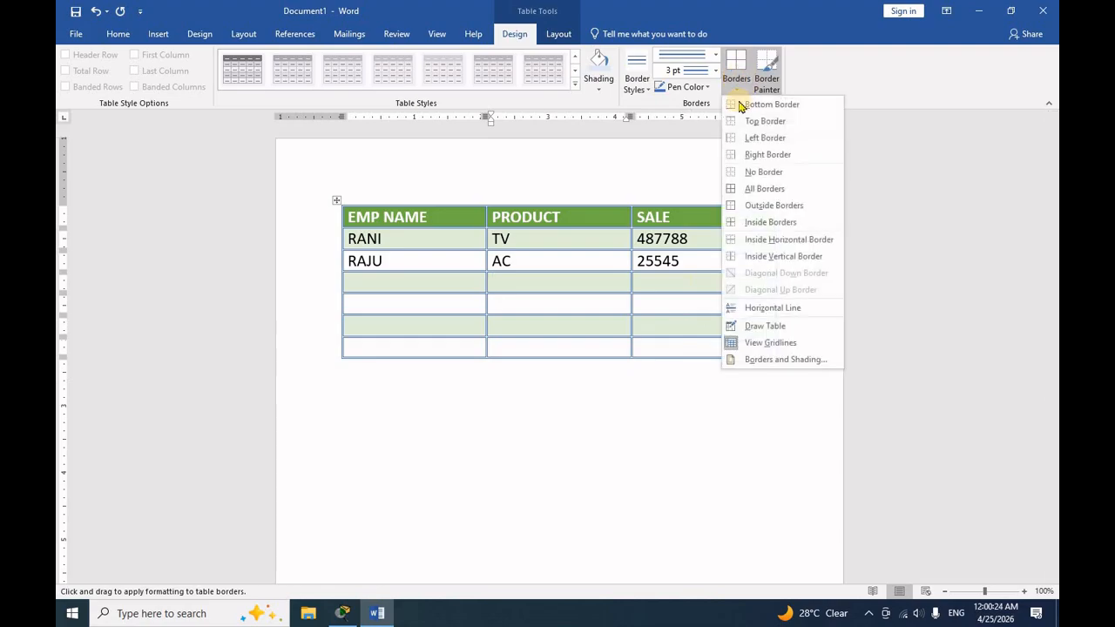
left_click(749, 187)
key("Escape")
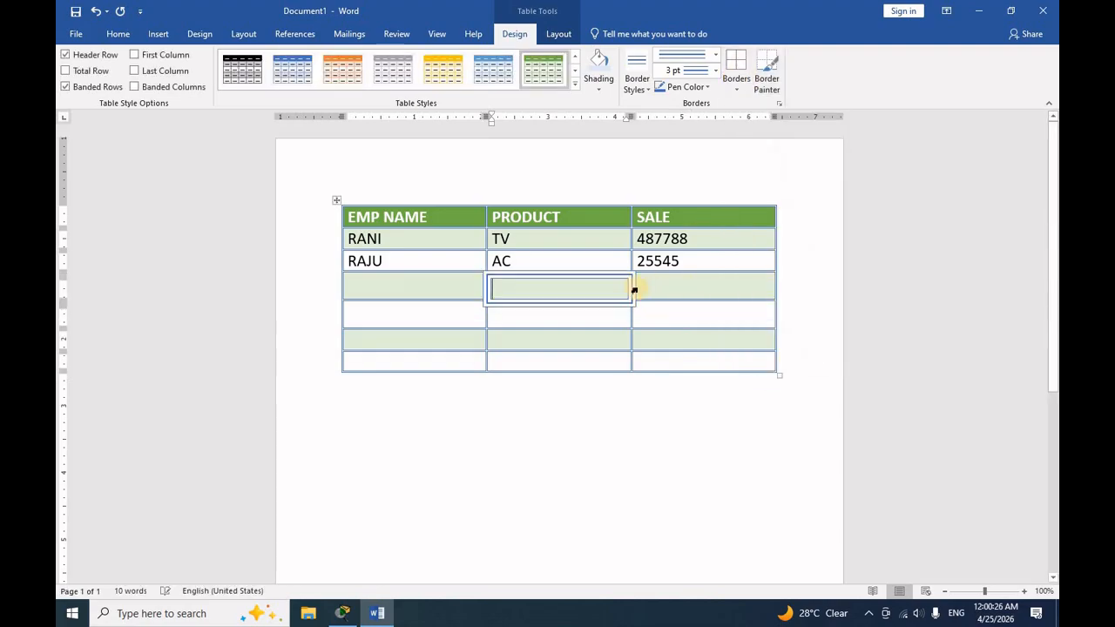
- Undo the cell border, the whole-table borders and the last Total Row option changes, keeping Total Row off
key("ctrl+z")
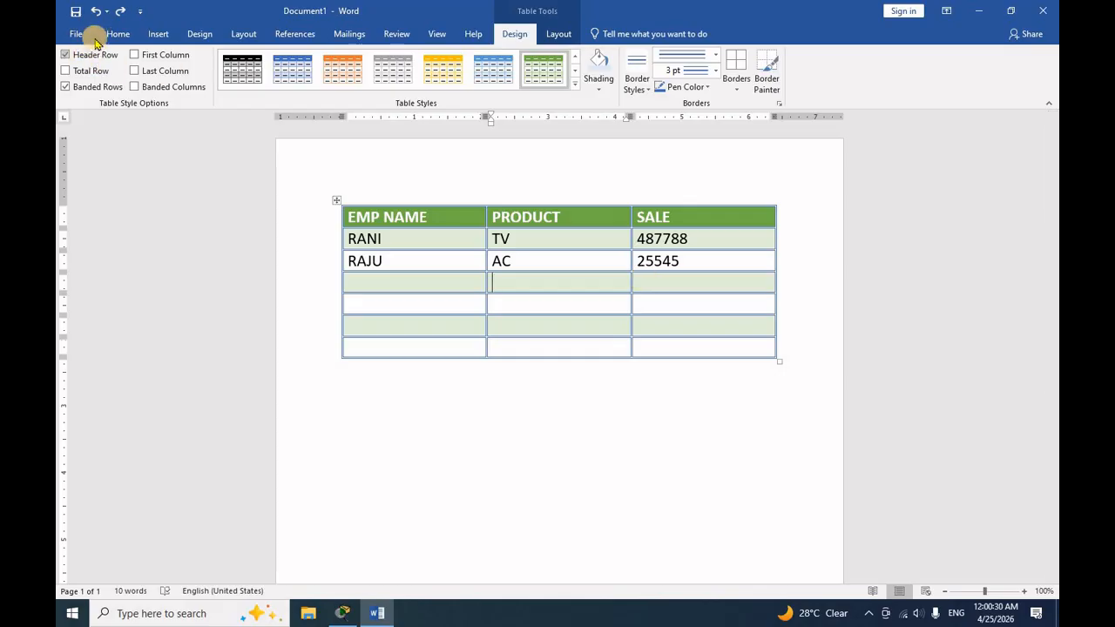
left_click(97, 11)
left_click(96, 12)
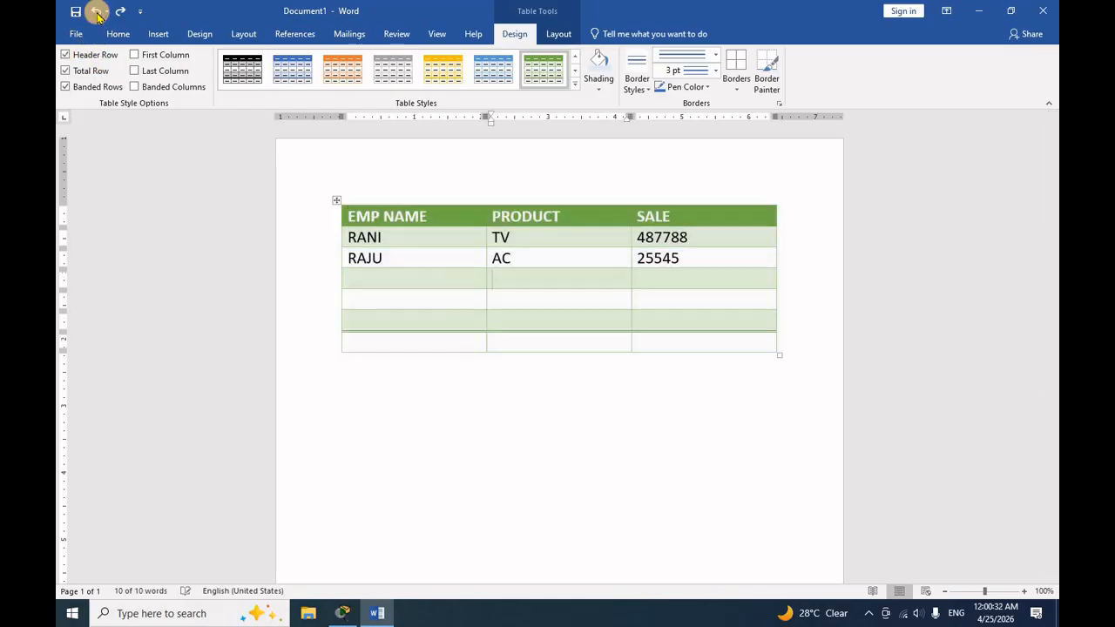
left_click(97, 11)
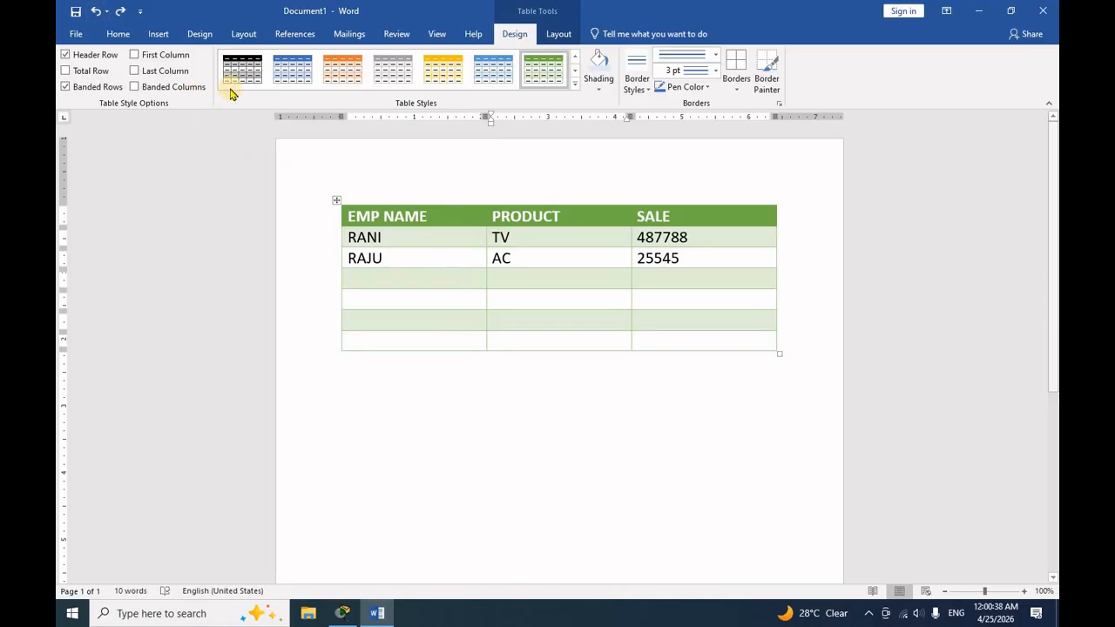
- Delete the entire employee sales table from the document
left_click(155, 33)
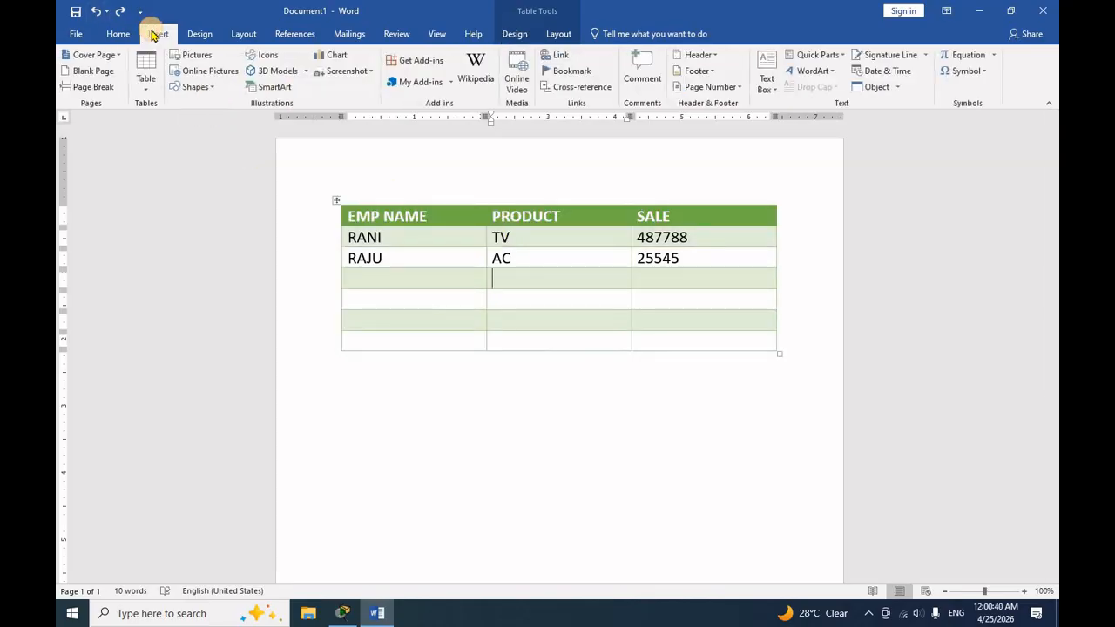
left_click(146, 80)
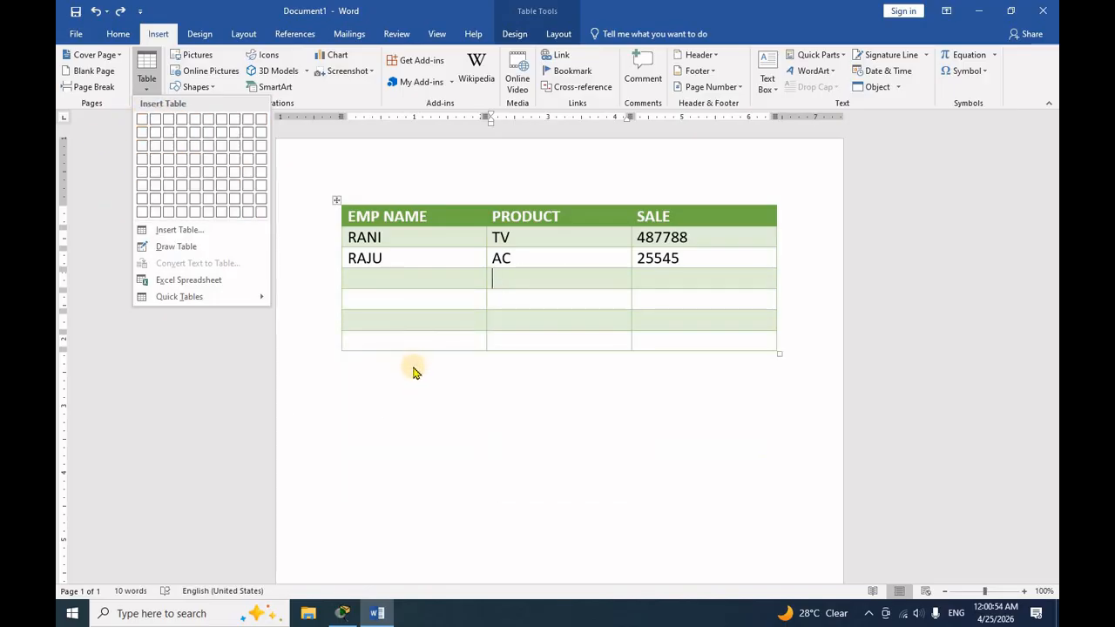
left_click(410, 362)
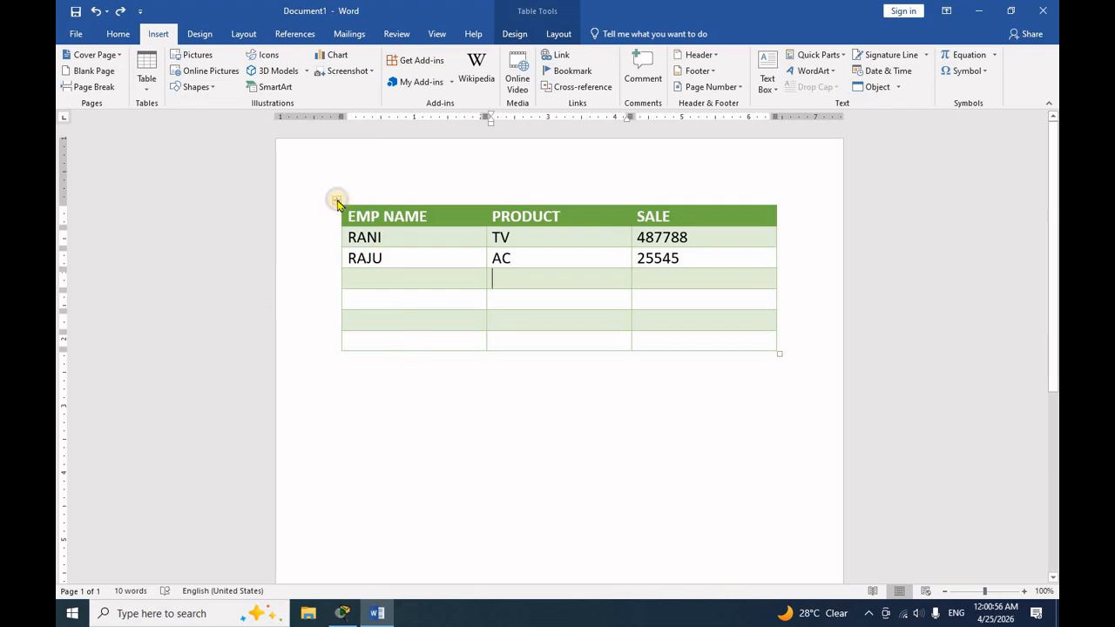
right_click(337, 203)
left_click(357, 208)
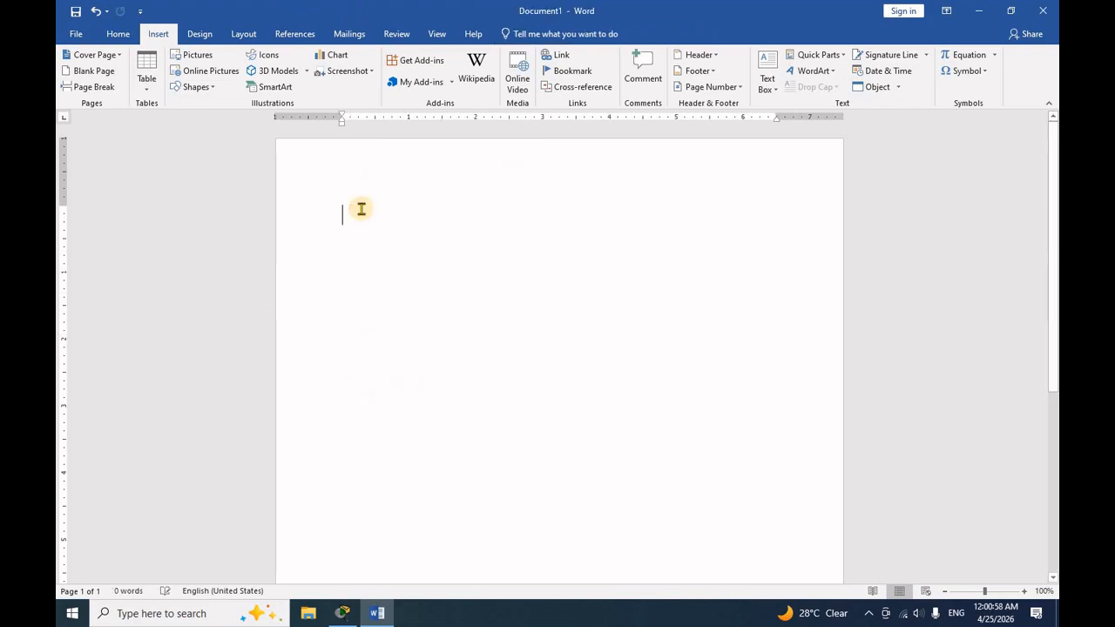
- Insert a table with 4 columns and 20 rows using automatic fixed column width
left_click(147, 82)
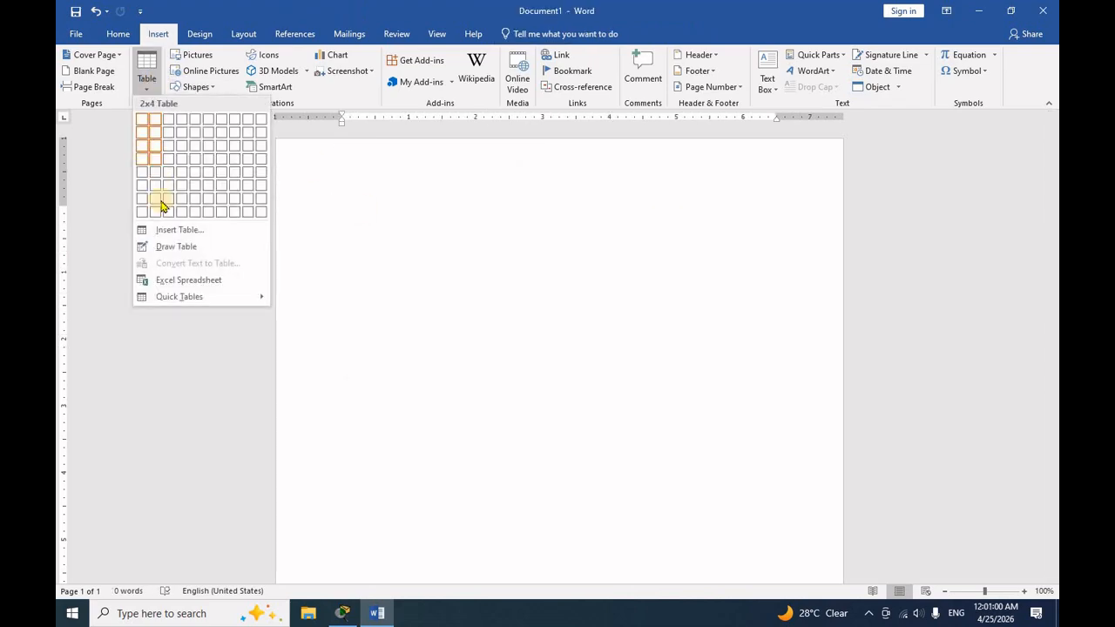
left_click(193, 232)
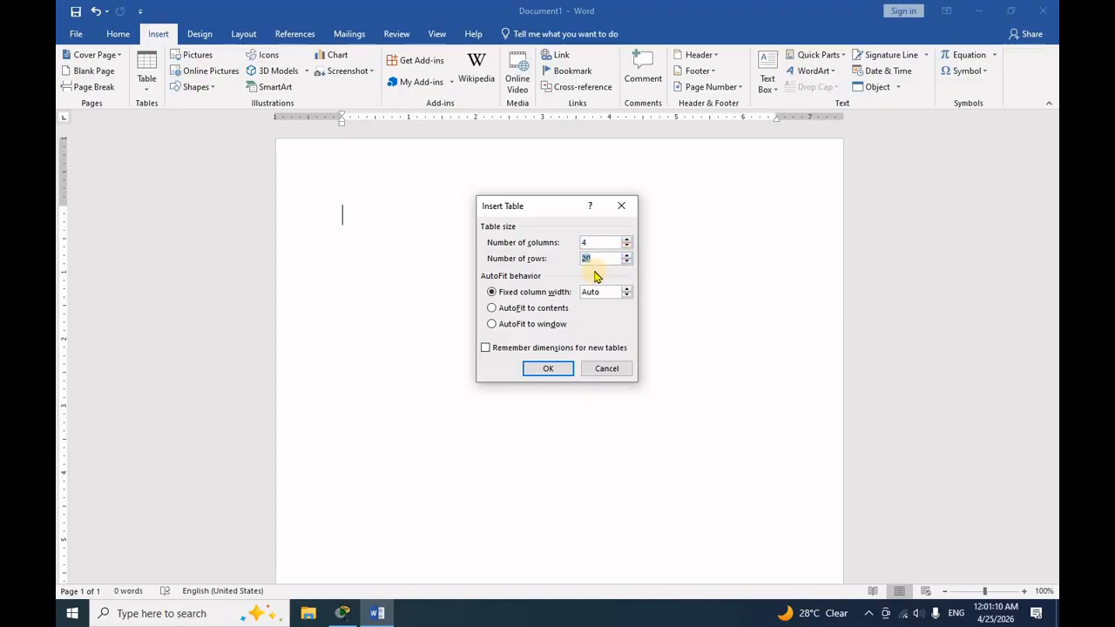
left_click(554, 369)
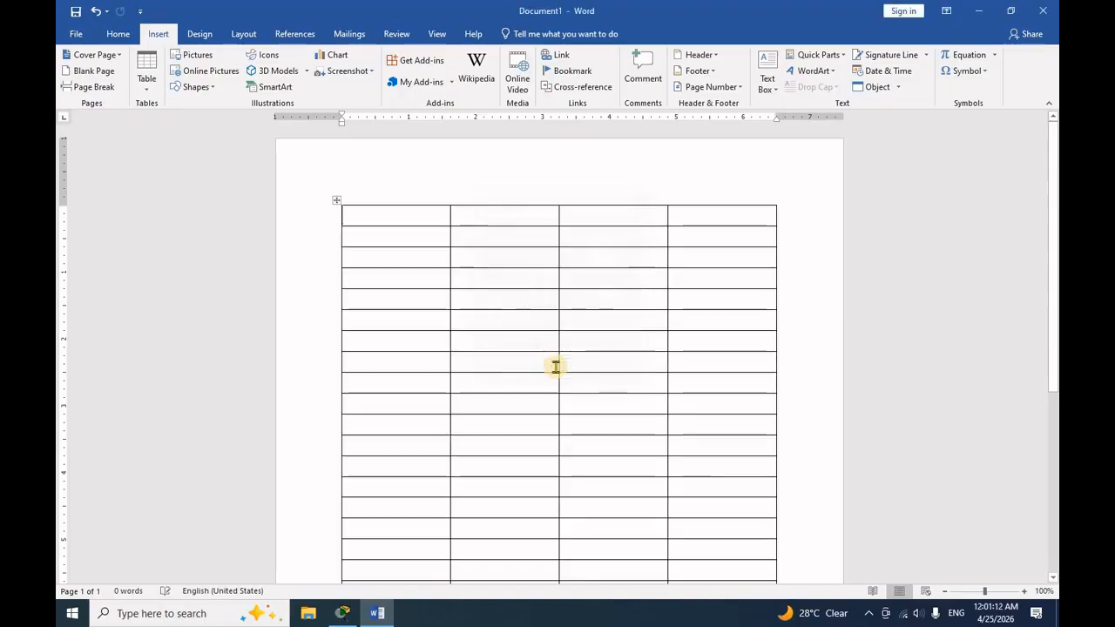
scroll(570, 358, "down", 3)
scroll(569, 358, "down", 3)
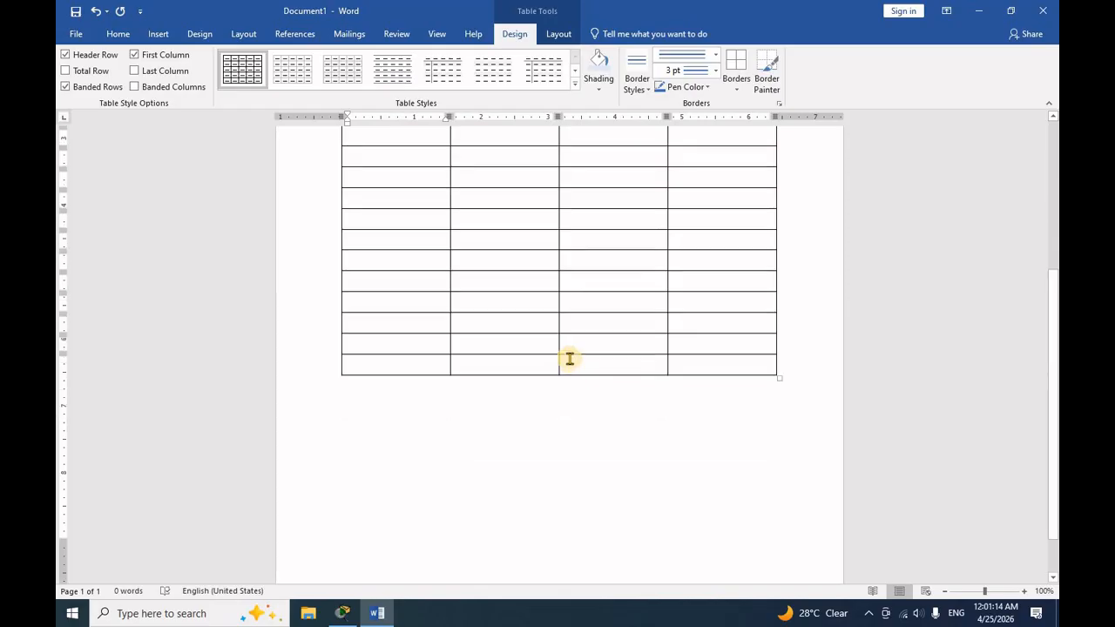
scroll(568, 356, "up", 6)
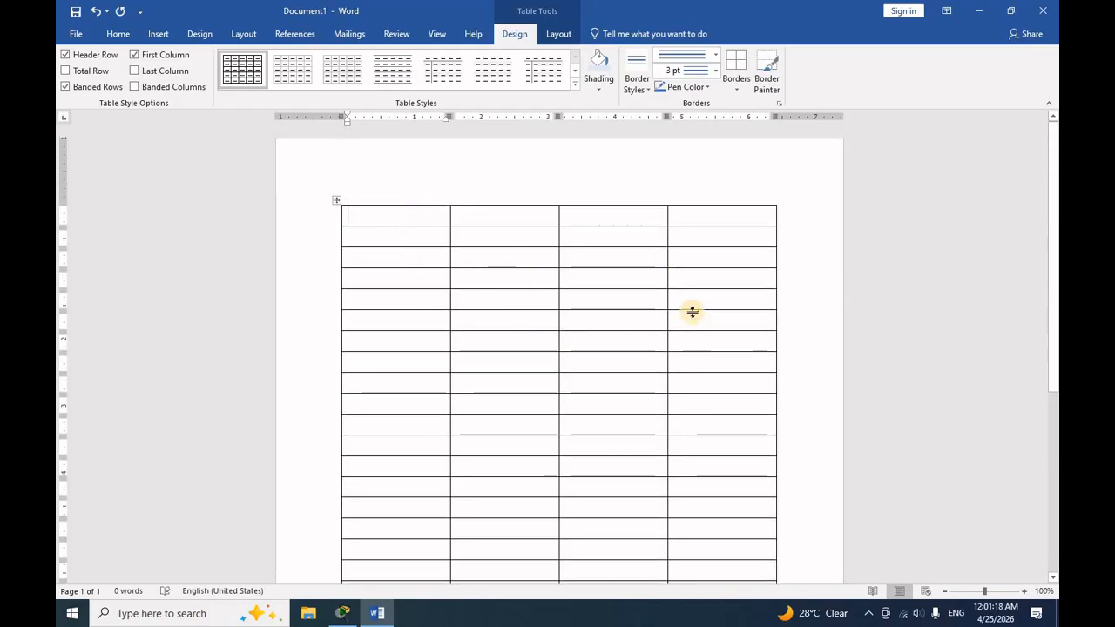
- Erase the cell borders in the last two rows of the first two columns with the table Eraser
left_click(530, 272)
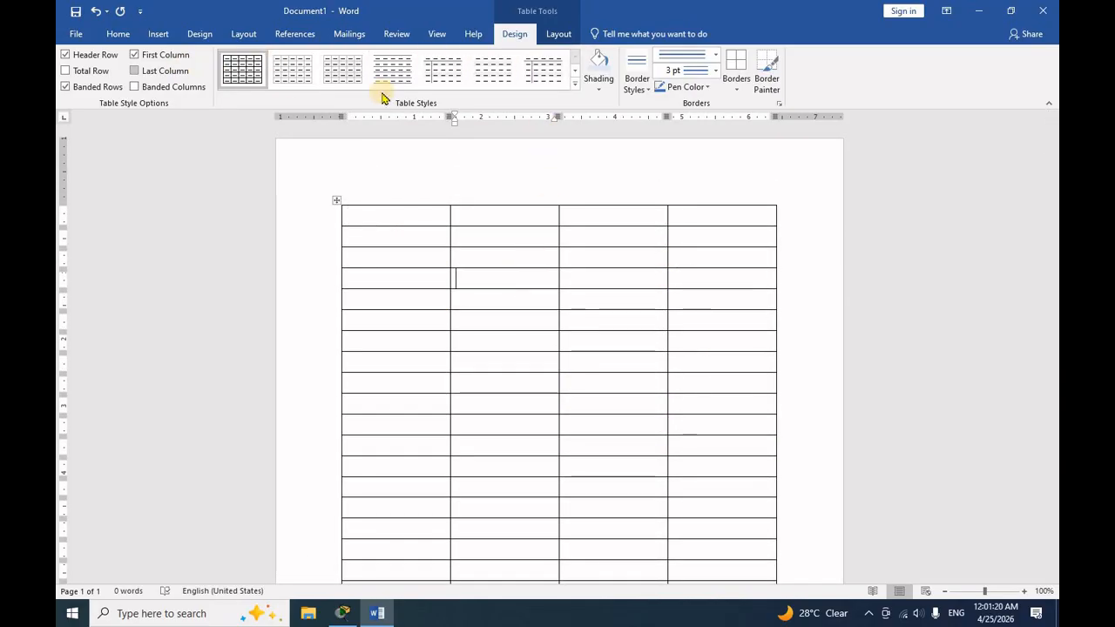
left_click(555, 34)
left_click(513, 33)
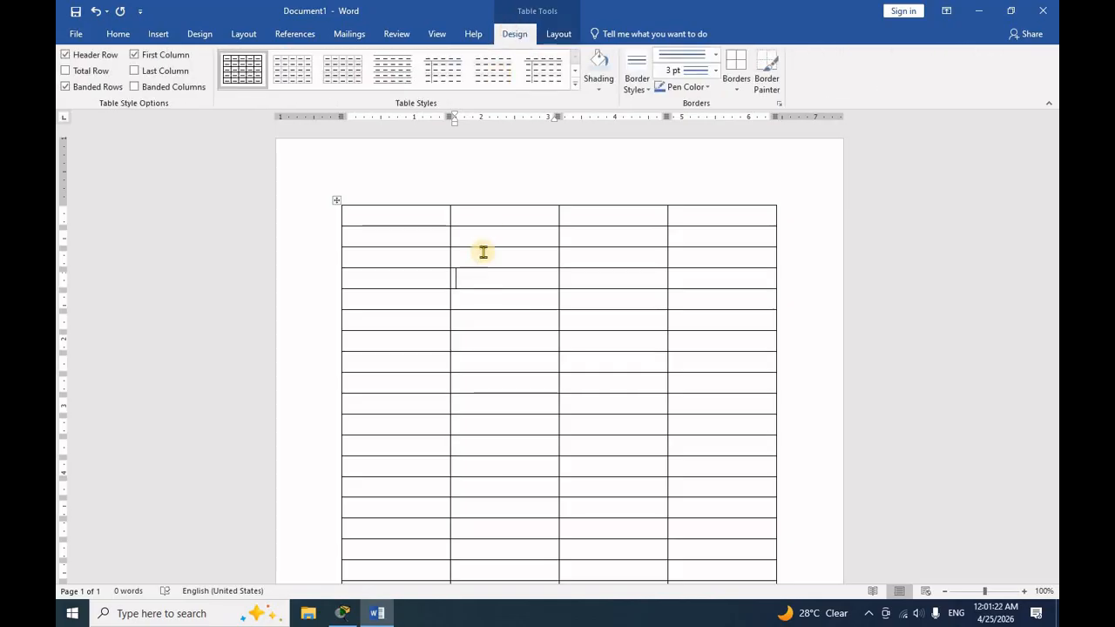
scroll(558, 279, "down", 3)
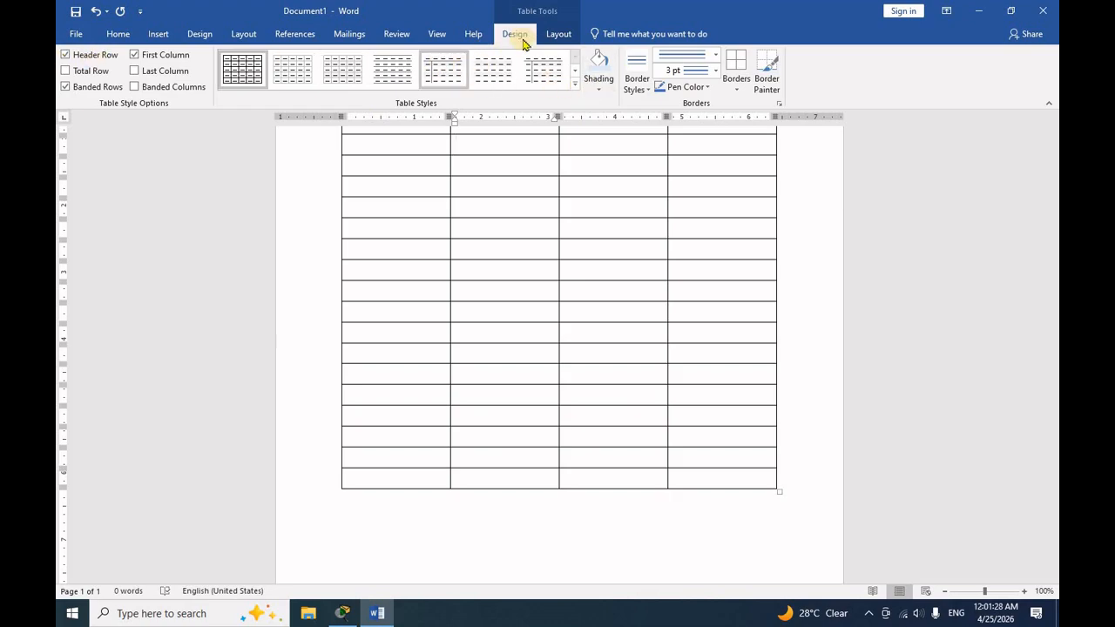
left_click(557, 34)
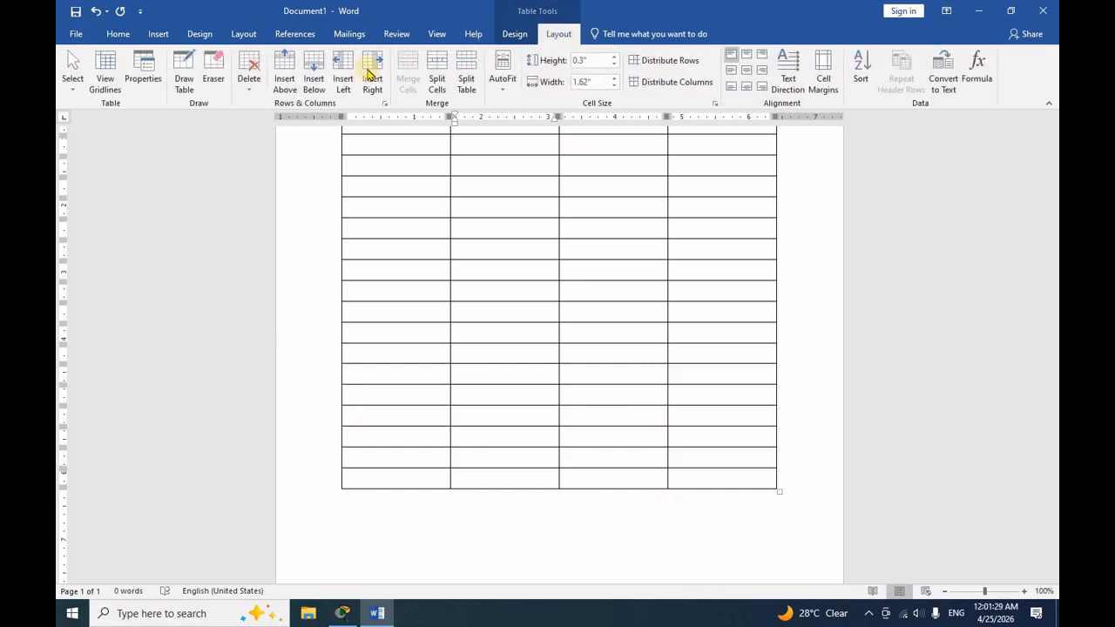
left_click(215, 71)
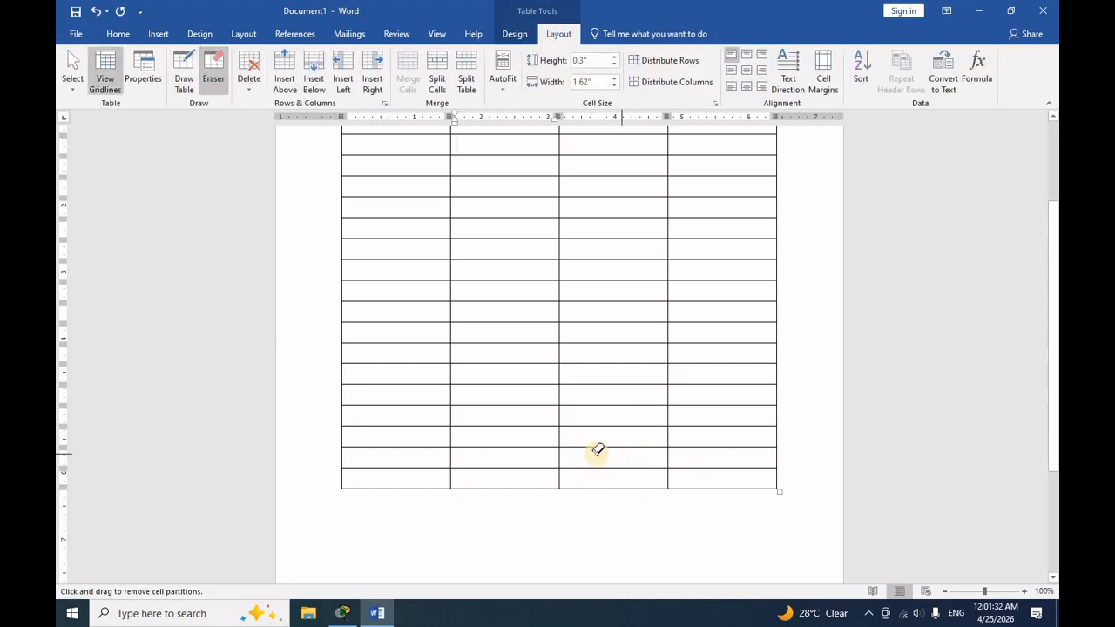
mouse_move(546, 453)
left_mouse_down()
mouse_move(465, 489)
mouse_move(428, 467)
left_mouse_up()
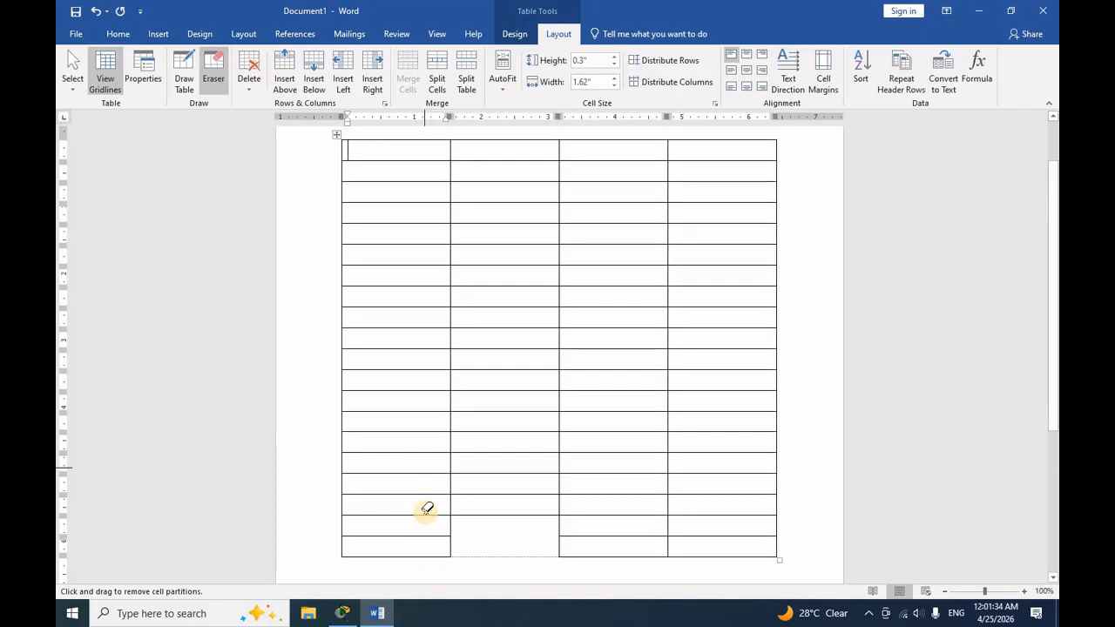
mouse_move(408, 538)
left_mouse_down()
mouse_move(398, 563)
mouse_move(360, 535)
mouse_move(327, 546)
left_mouse_up()
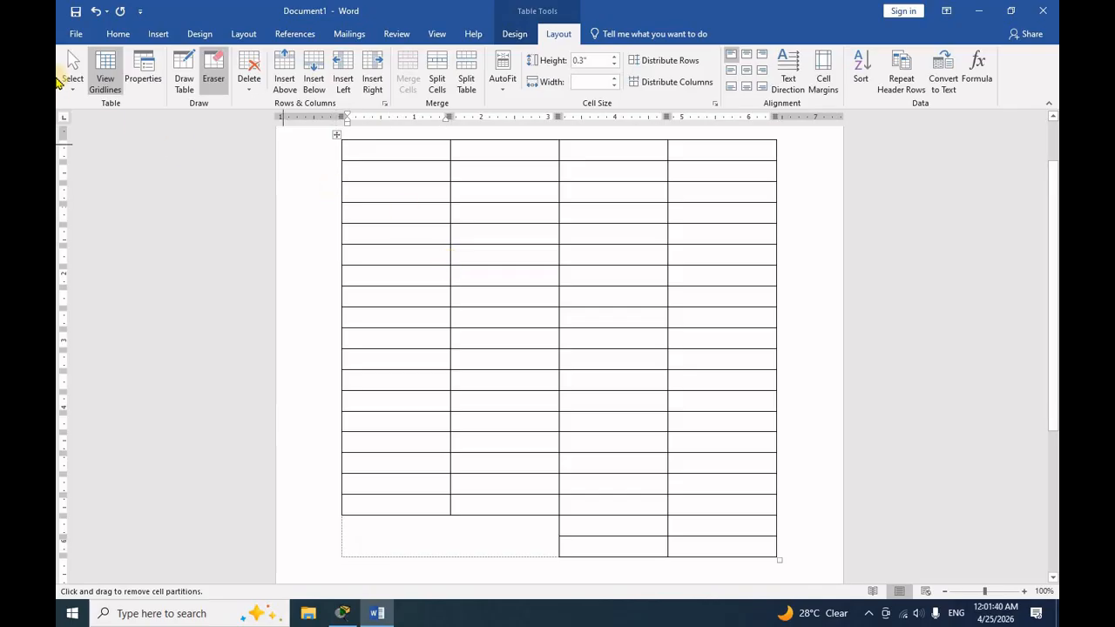
- Check how the table with erased cell borders looks in the print preview
left_click(76, 33)
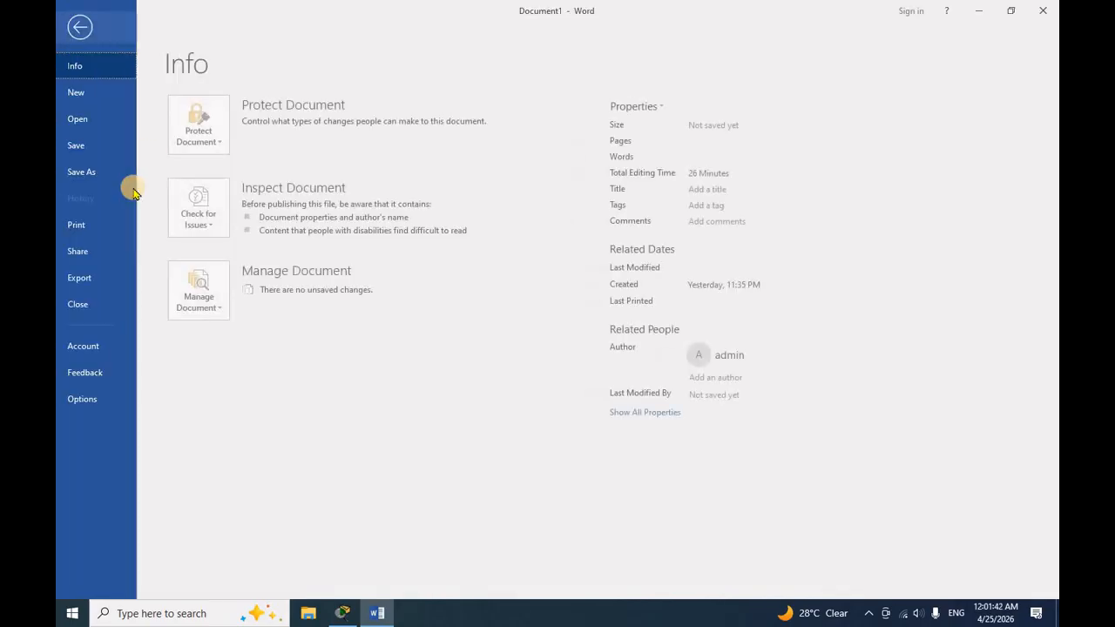
left_click(76, 223)
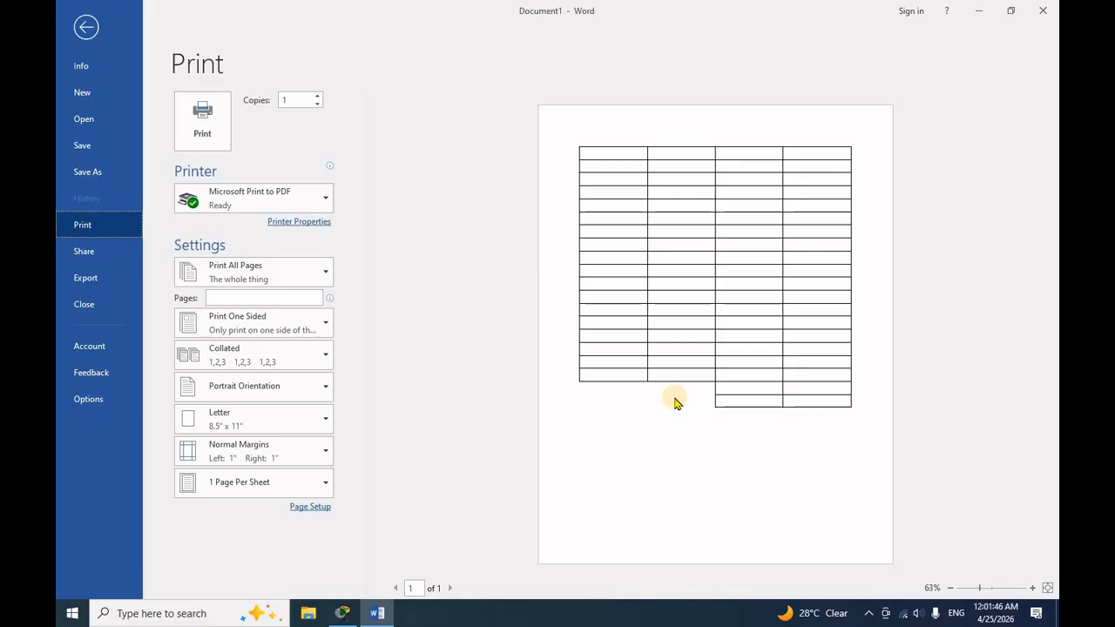
left_click(83, 27)
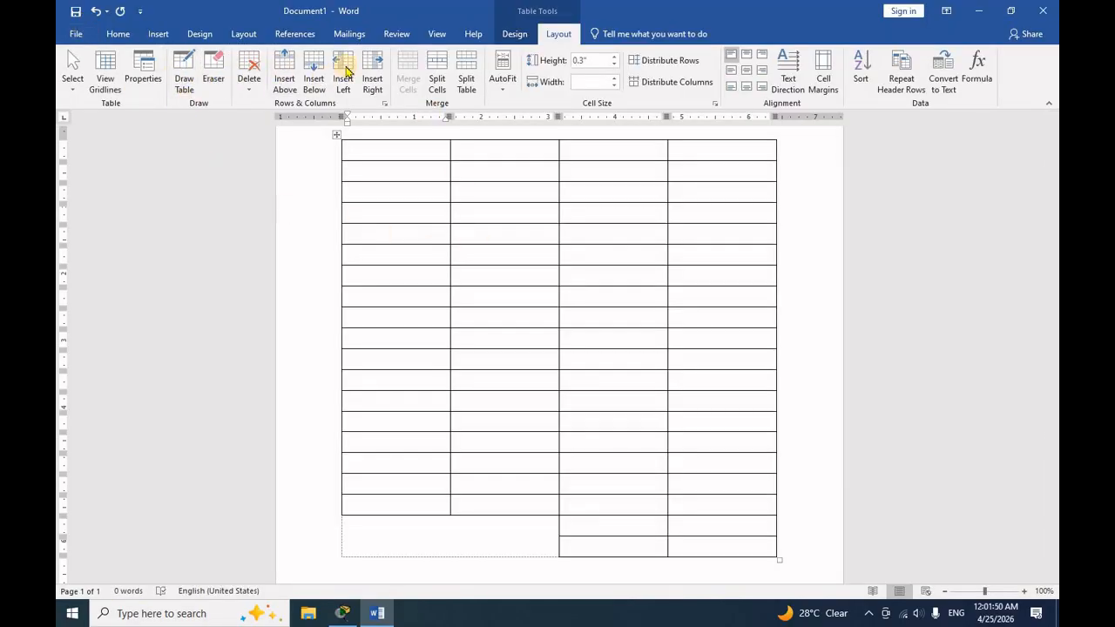
- Insert one column to the right of the table's third column, and another column to the left of that new one
scroll(662, 296, "up", 1)
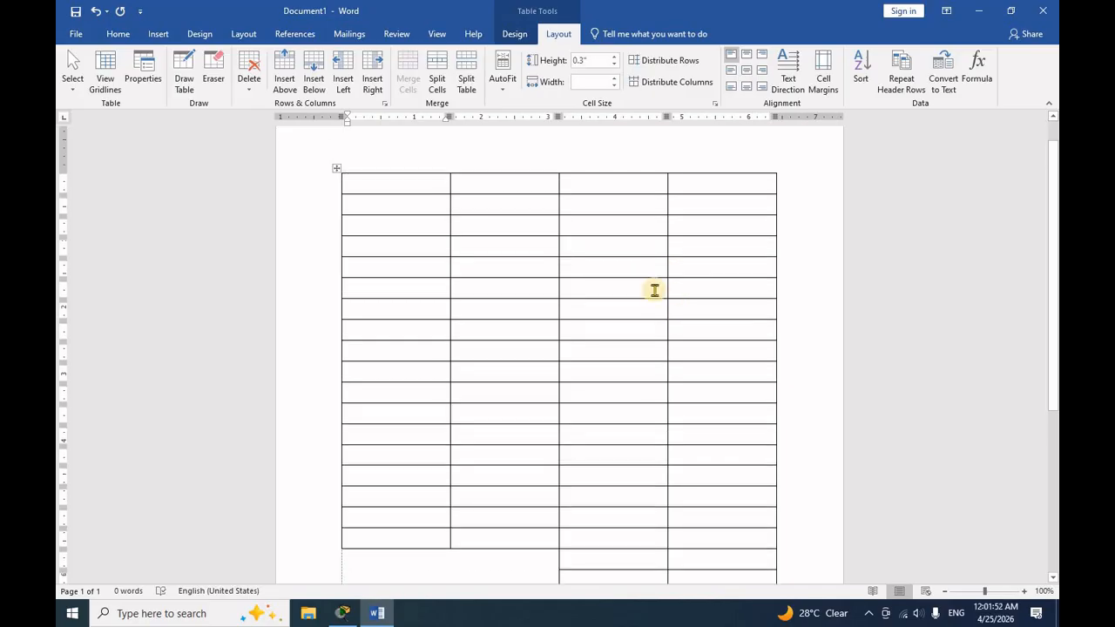
left_click(633, 288)
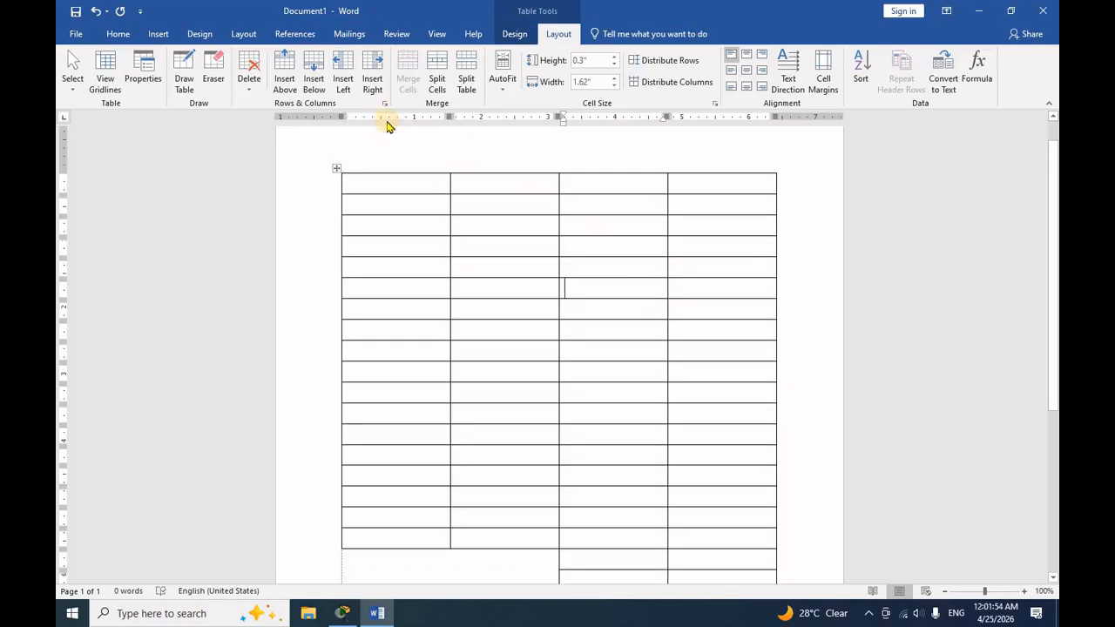
left_click(372, 67)
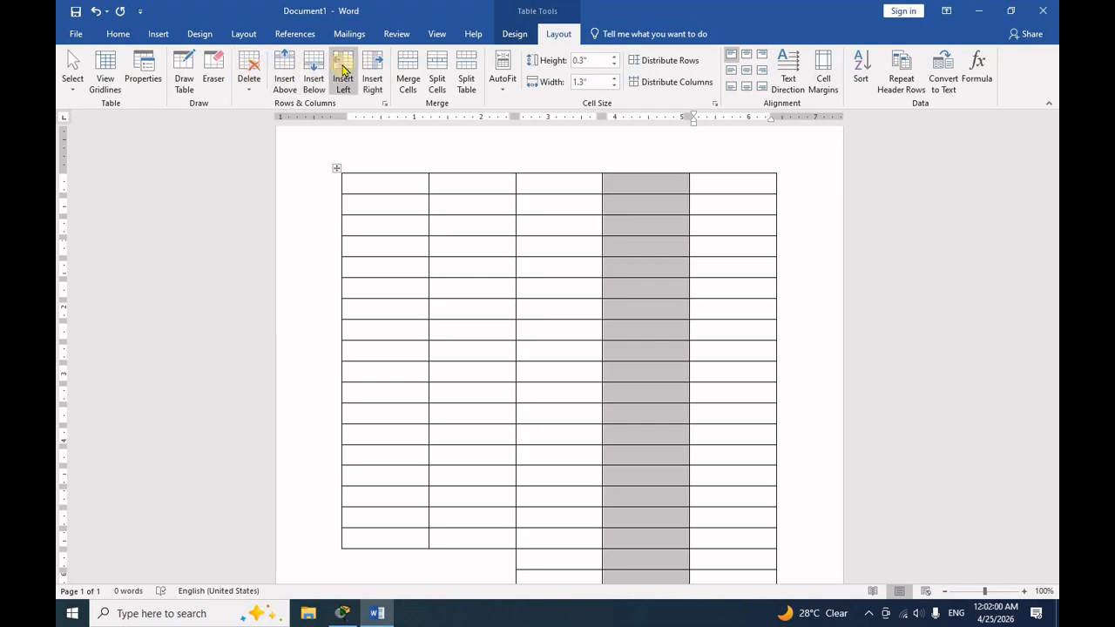
left_click(343, 70)
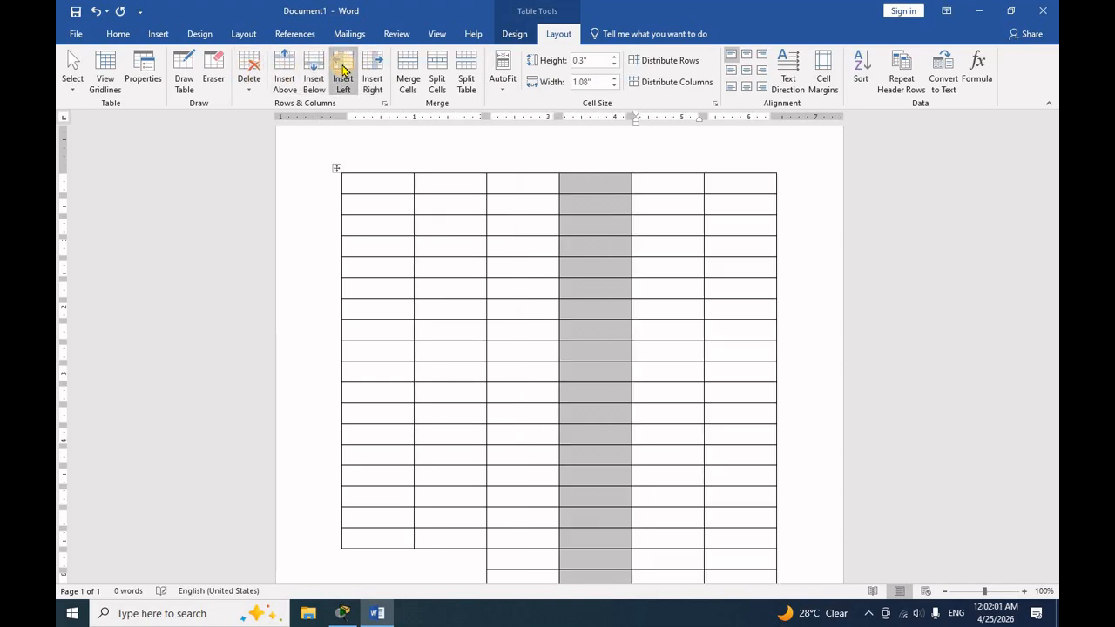
- Delete the selected fourth column and the last column of the table
left_click(249, 76)
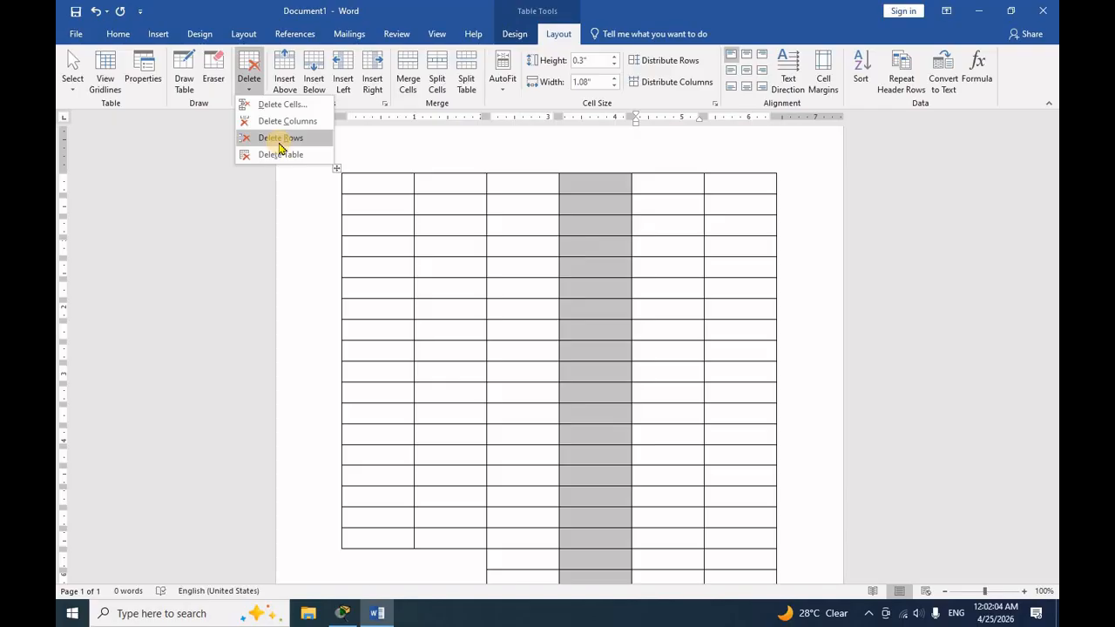
left_click(288, 121)
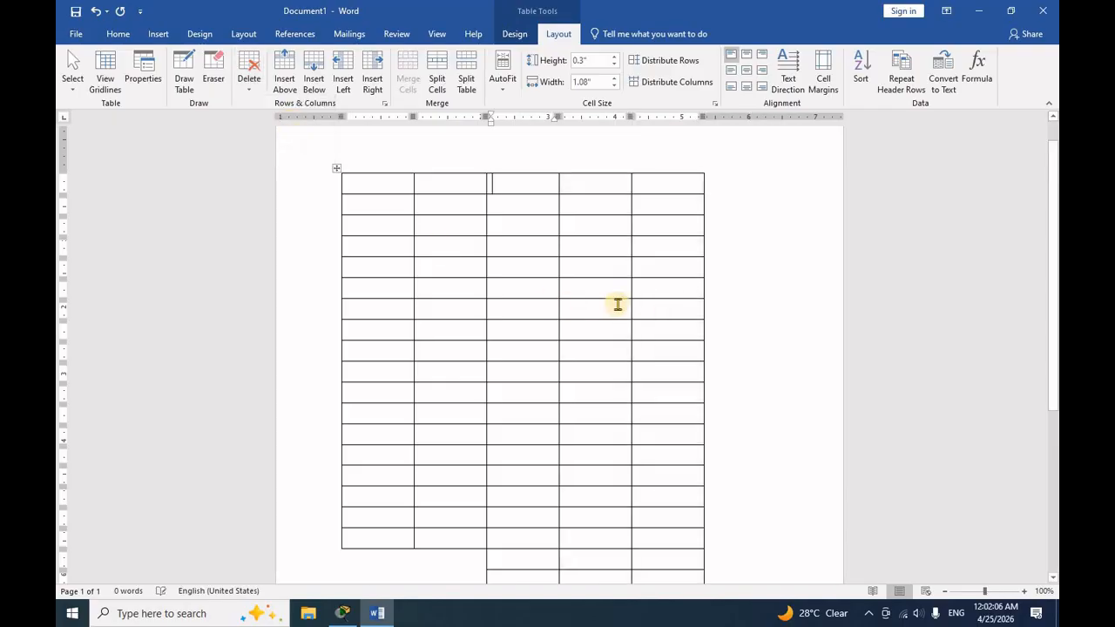
left_click(249, 76)
left_click(287, 123)
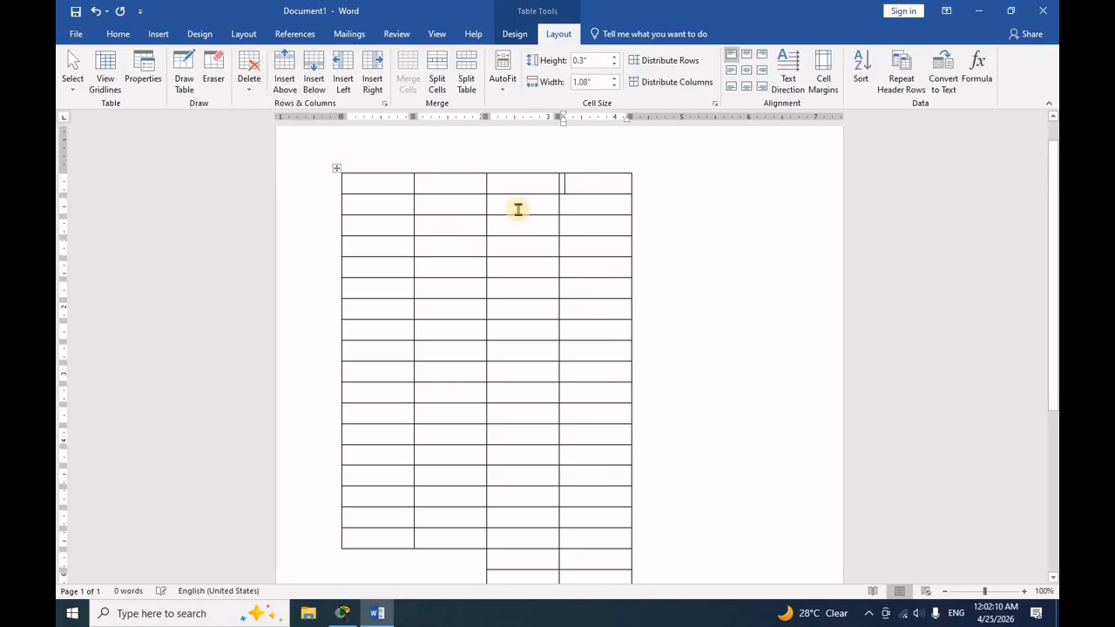
- Delete the table's first row and cut the entire table out of the document
left_click(248, 91)
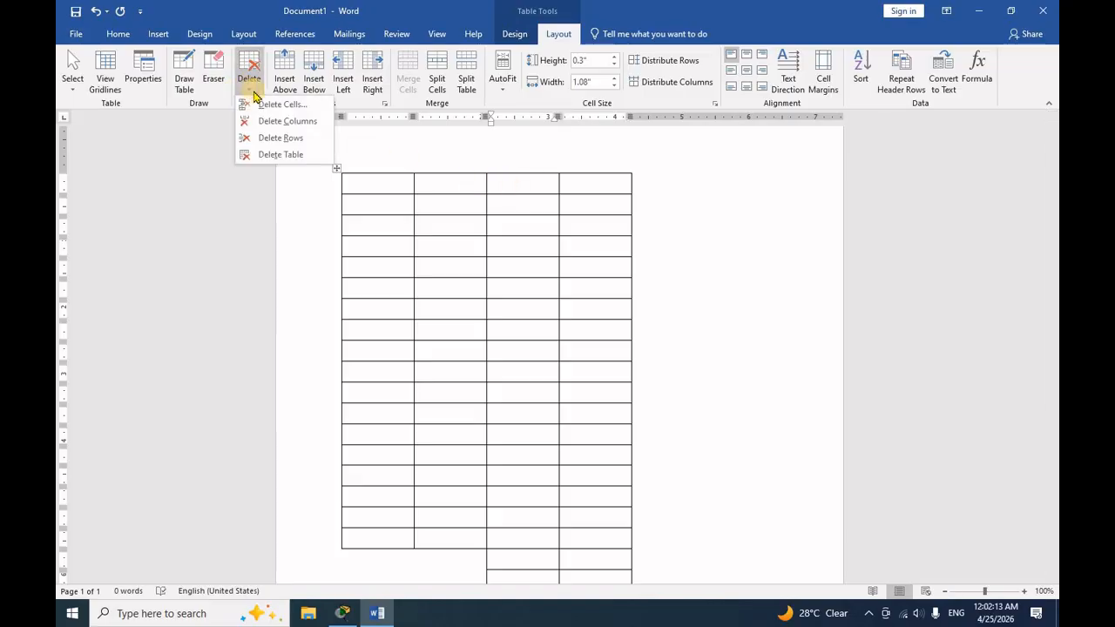
left_click(270, 138)
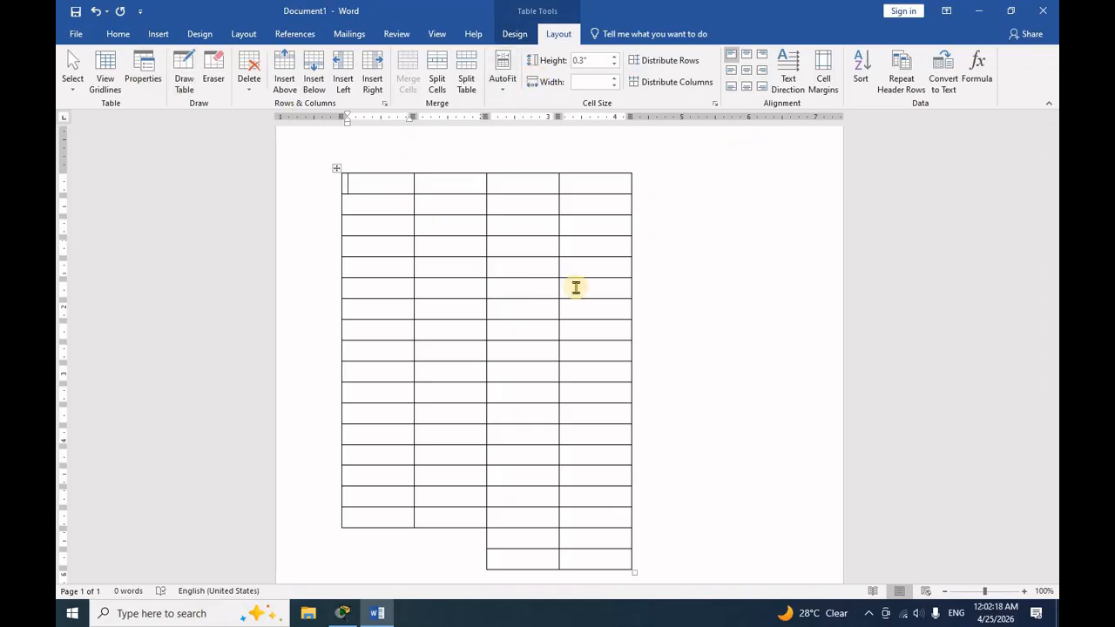
right_click(335, 167)
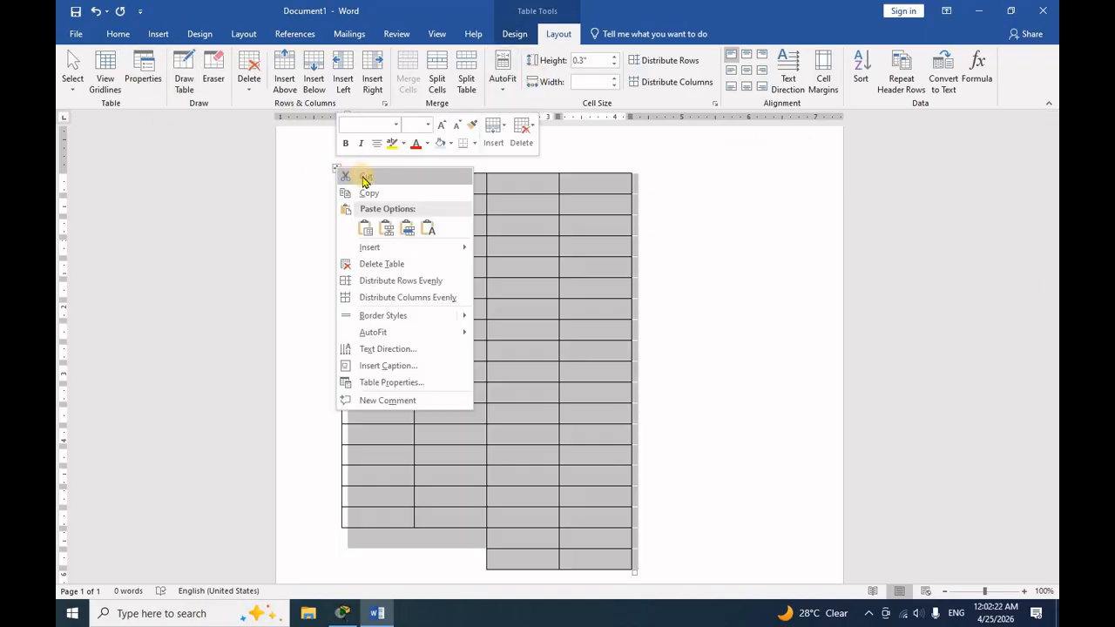
left_click(365, 177)
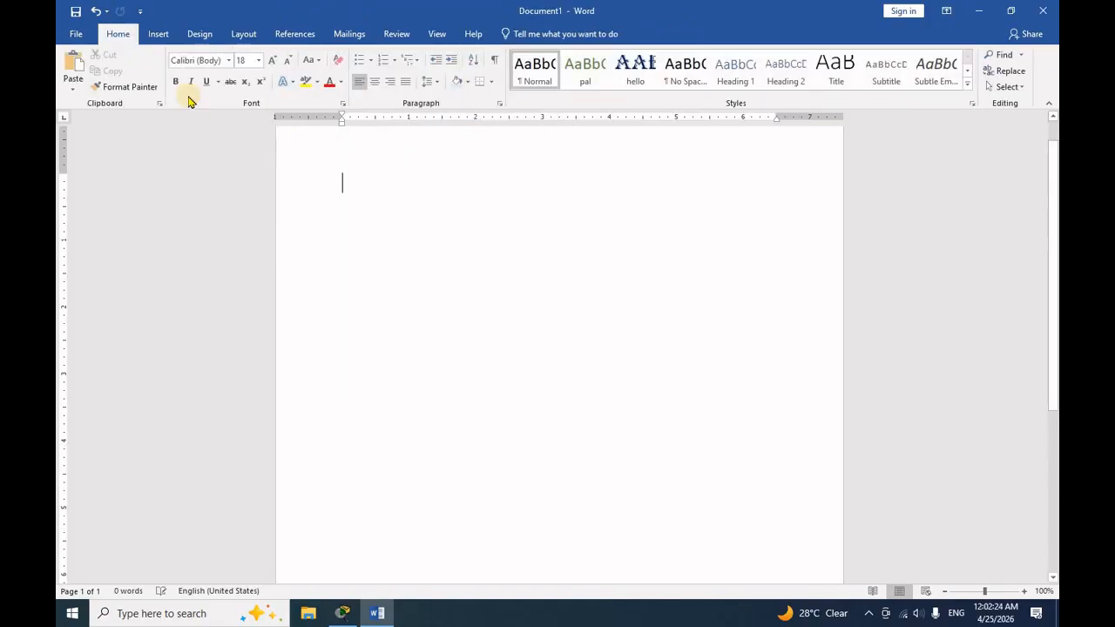
- Draw a single-cell table about 5 inches wide and 4.66 inches high on the empty page using Draw Table
left_click(160, 34)
left_click(147, 69)
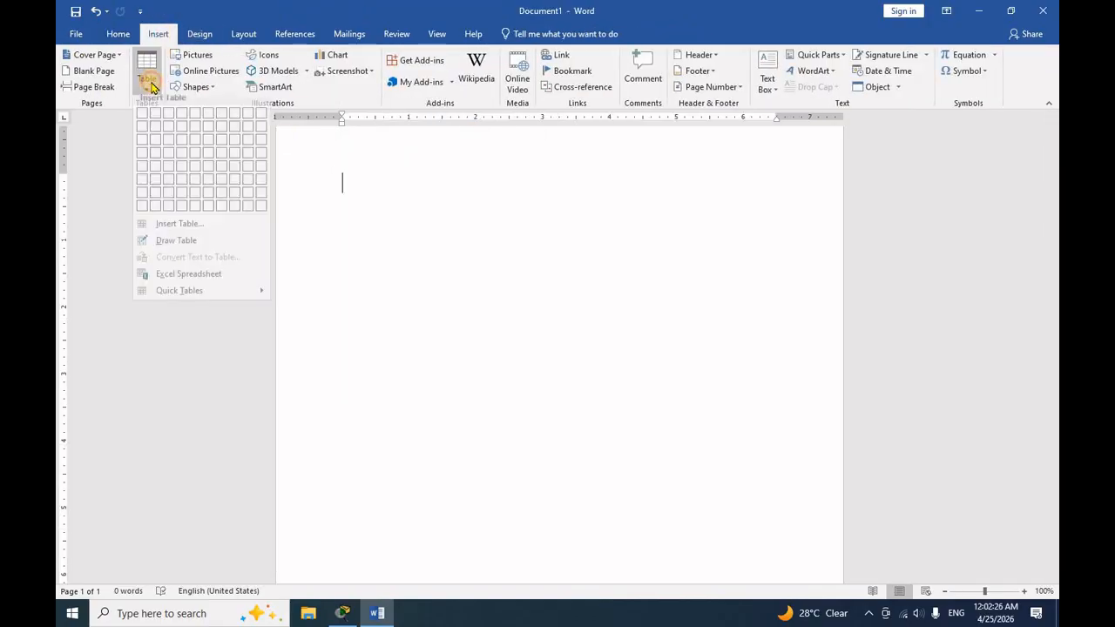
left_click(178, 247)
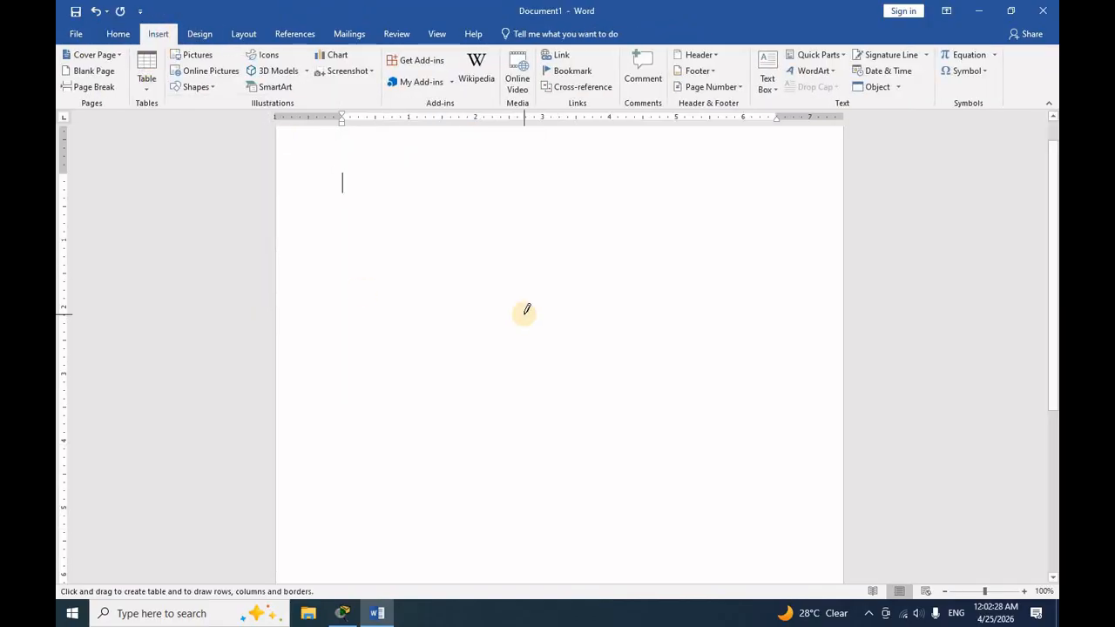
mouse_move(360, 179)
left_mouse_down()
mouse_move(728, 350)
mouse_move(729, 441)
mouse_move(696, 493)
left_mouse_up()
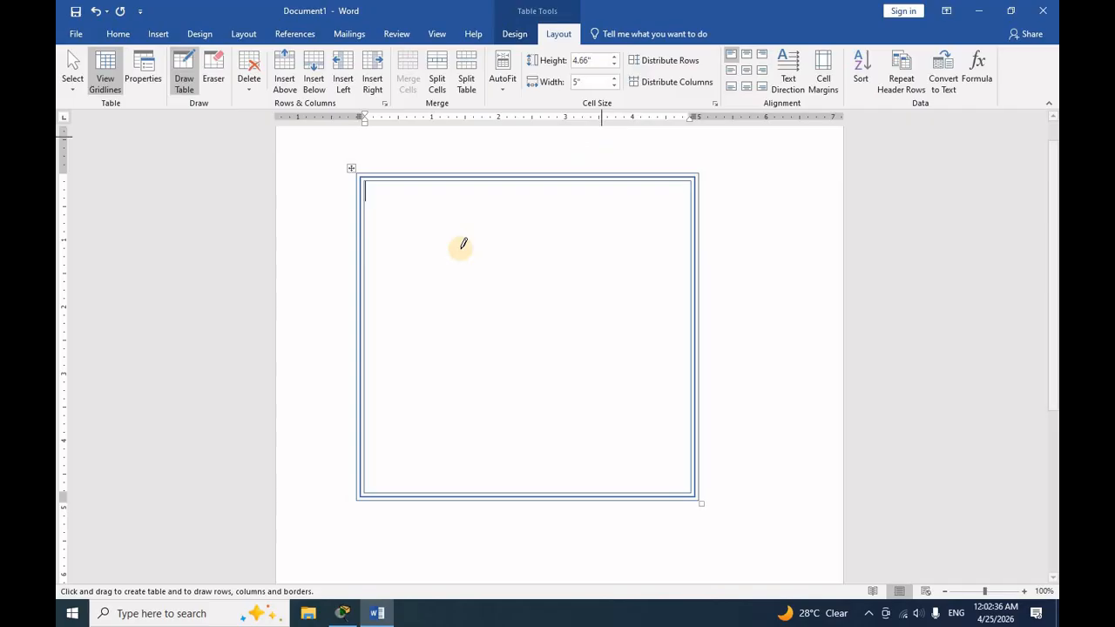
- Divide the drawn table into a title row, a four-column header row and body, and a bottom row under the last two columns
mouse_move(370, 262)
left_mouse_down()
mouse_move(709, 251)
mouse_move(697, 254)
left_mouse_up()
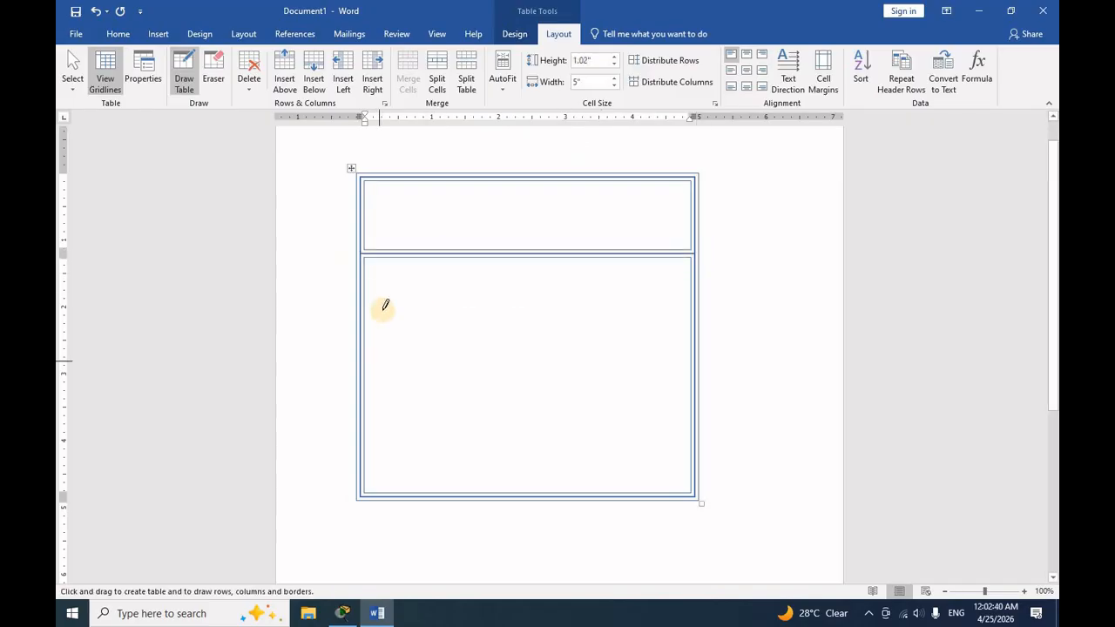
mouse_move(381, 277)
left_mouse_down()
mouse_move(609, 275)
mouse_move(516, 288)
left_mouse_up()
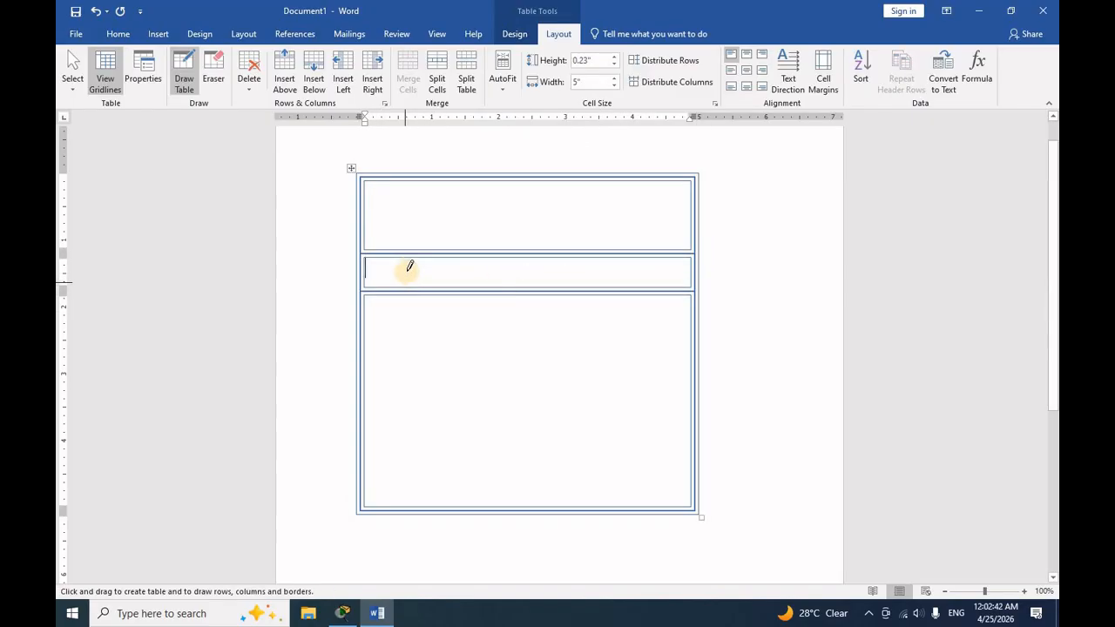
mouse_move(398, 378)
left_mouse_down()
mouse_move(430, 398)
mouse_move(534, 255)
mouse_move(532, 401)
left_mouse_up()
mouse_move(613, 321)
left_mouse_down()
mouse_move(606, 425)
mouse_move(657, 455)
mouse_move(693, 454)
left_mouse_up()
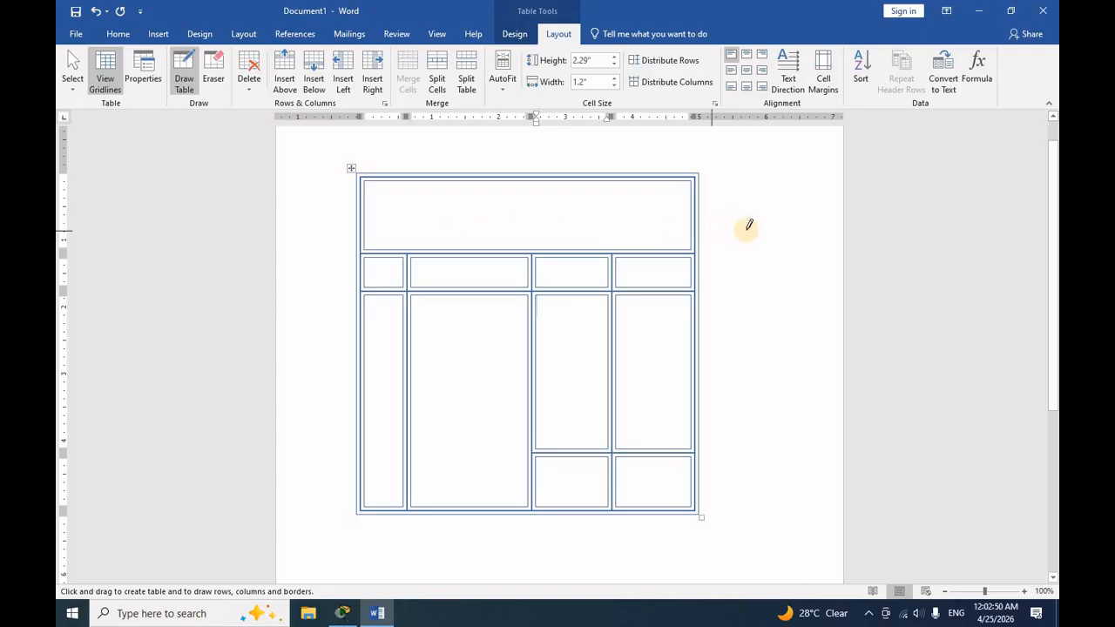
- Enter HELLO LTD in the table's title row and center it horizontally
left_click(443, 206)
type("H")
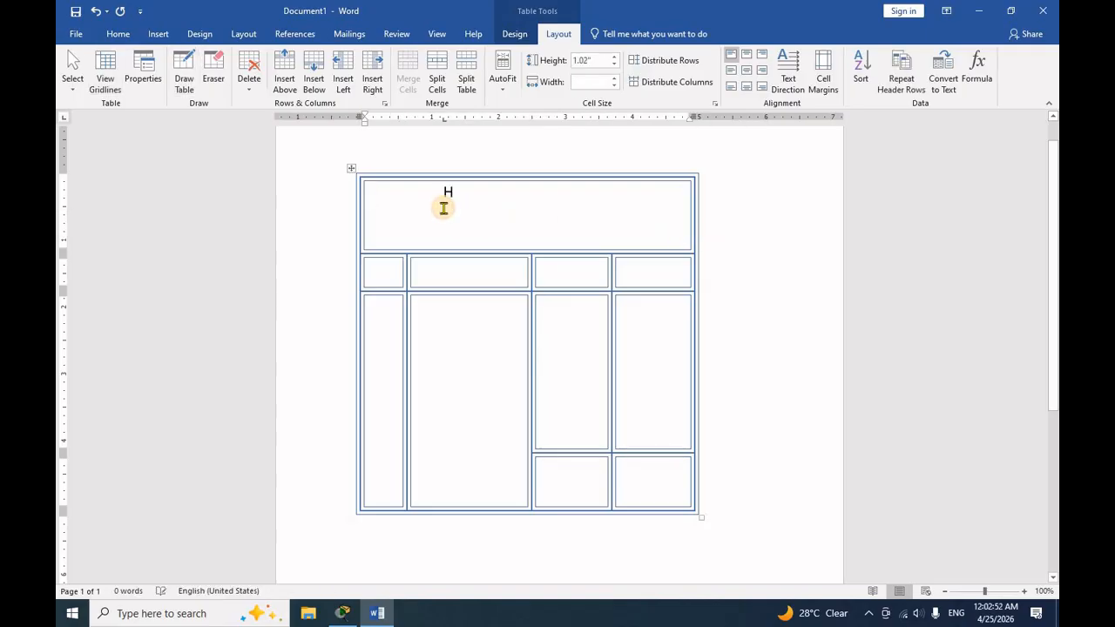
type("ELLO LTD")
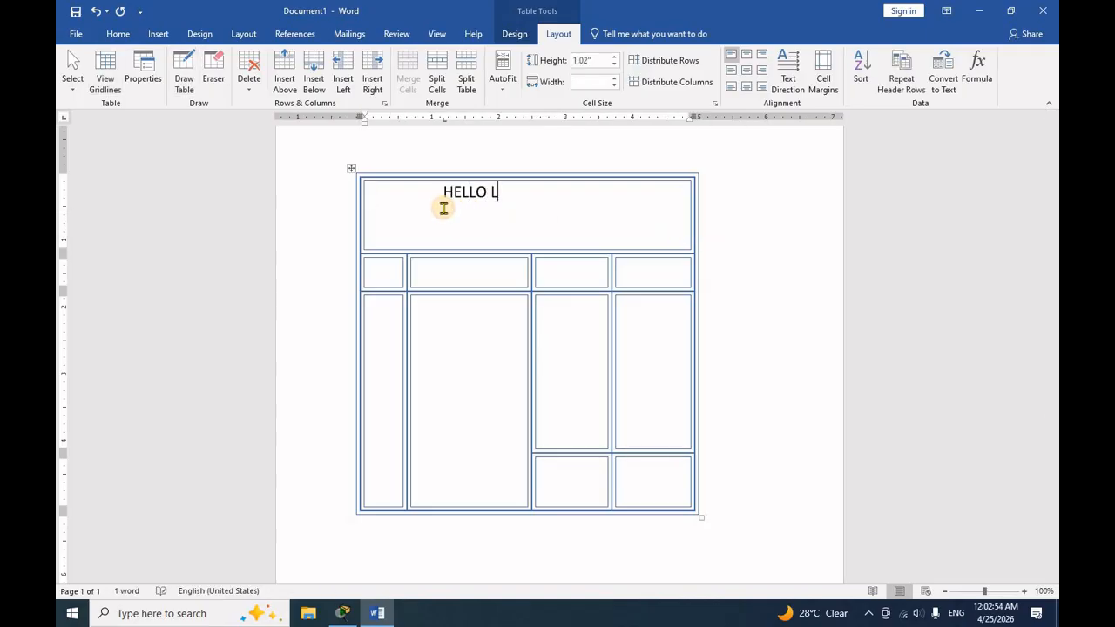
left_click(354, 195)
left_click(445, 193)
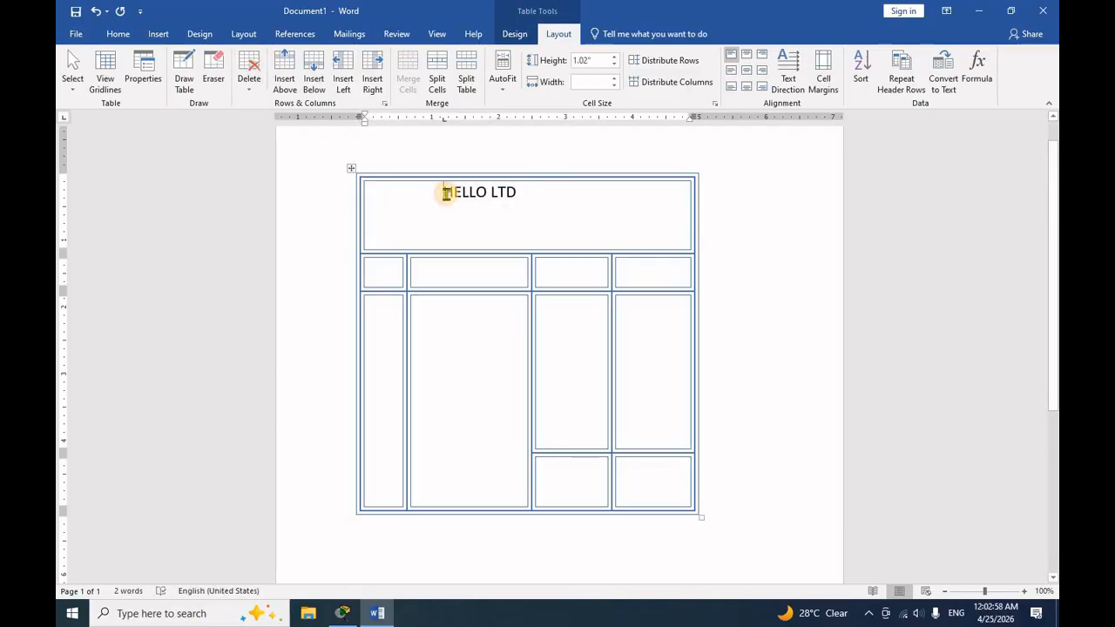
key("ctrl+l")
left_click(351, 180)
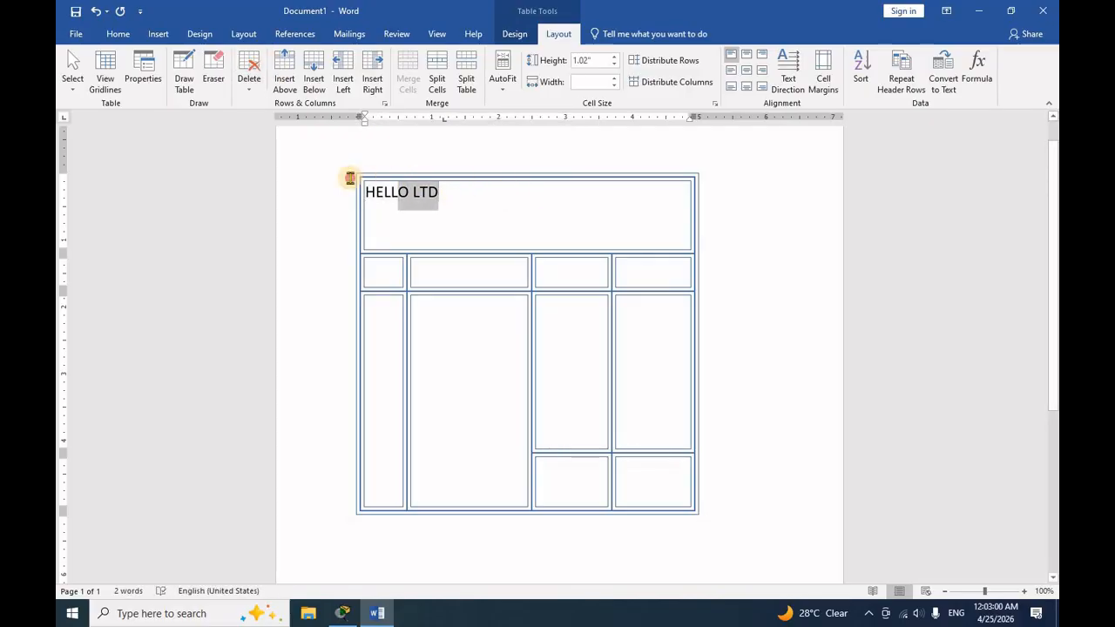
left_click(117, 34)
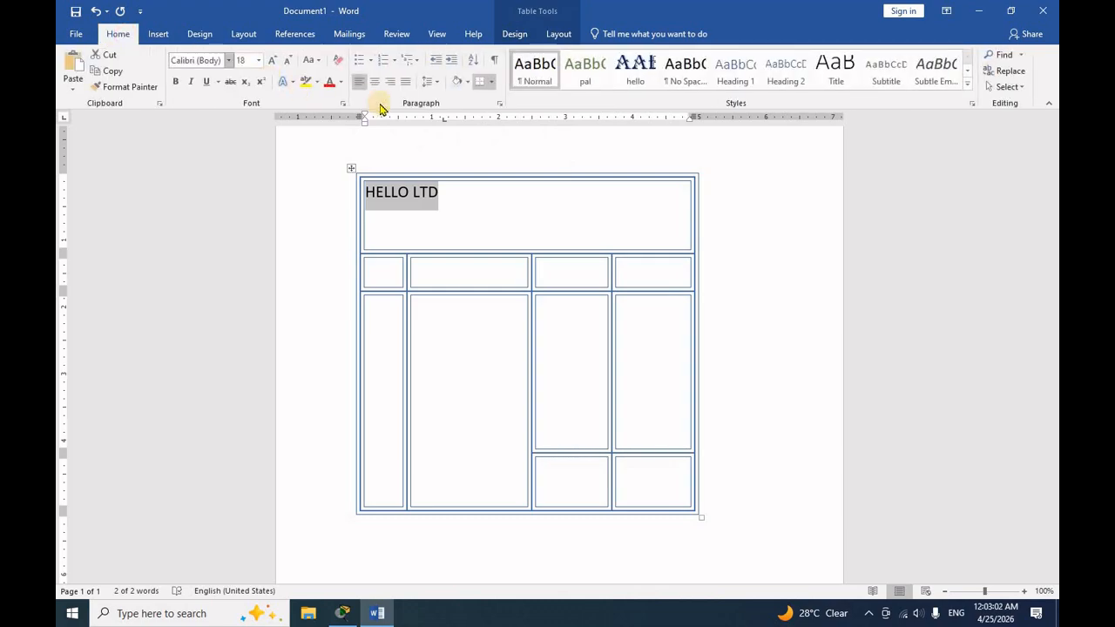
left_click(374, 82)
- Enter SN in the first header cell and TOTAL in the bottom cell of the third column
left_click(375, 268)
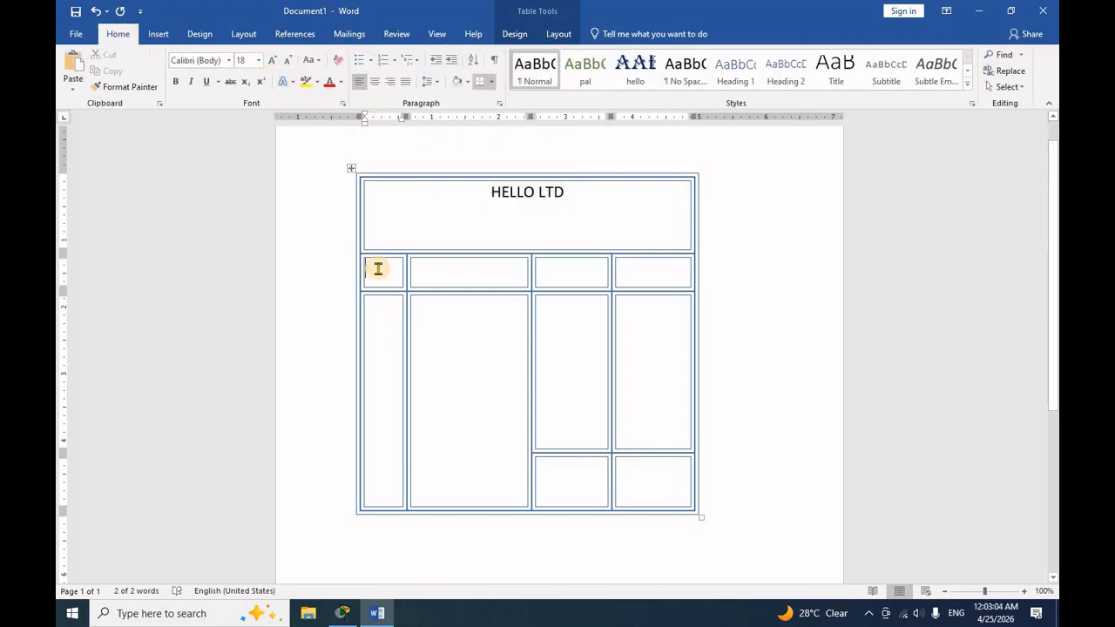
type("SN")
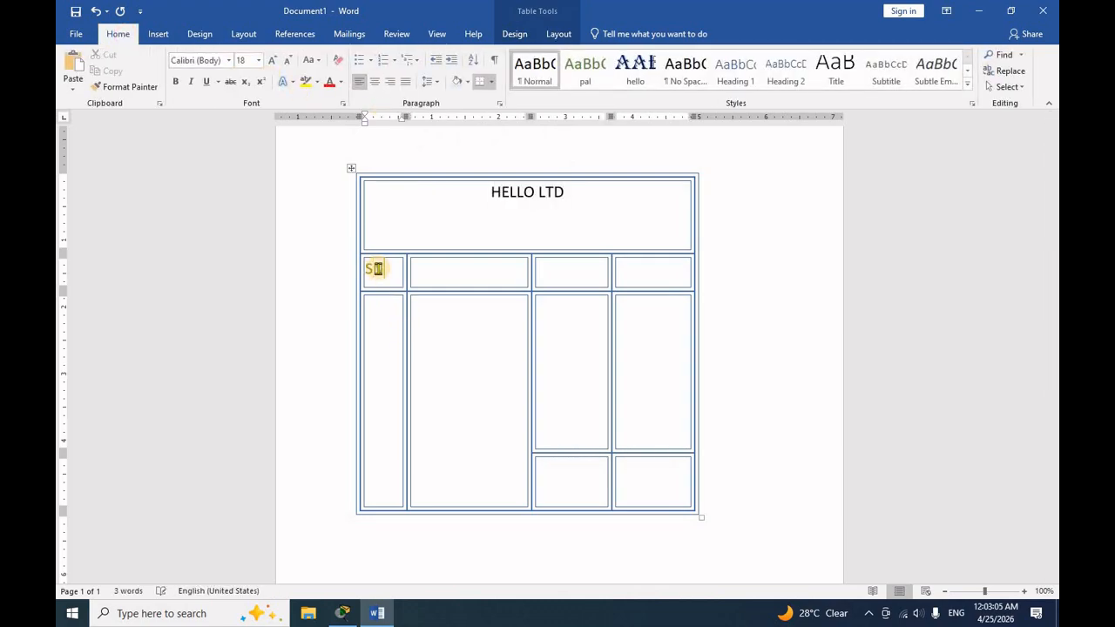
left_click(439, 273)
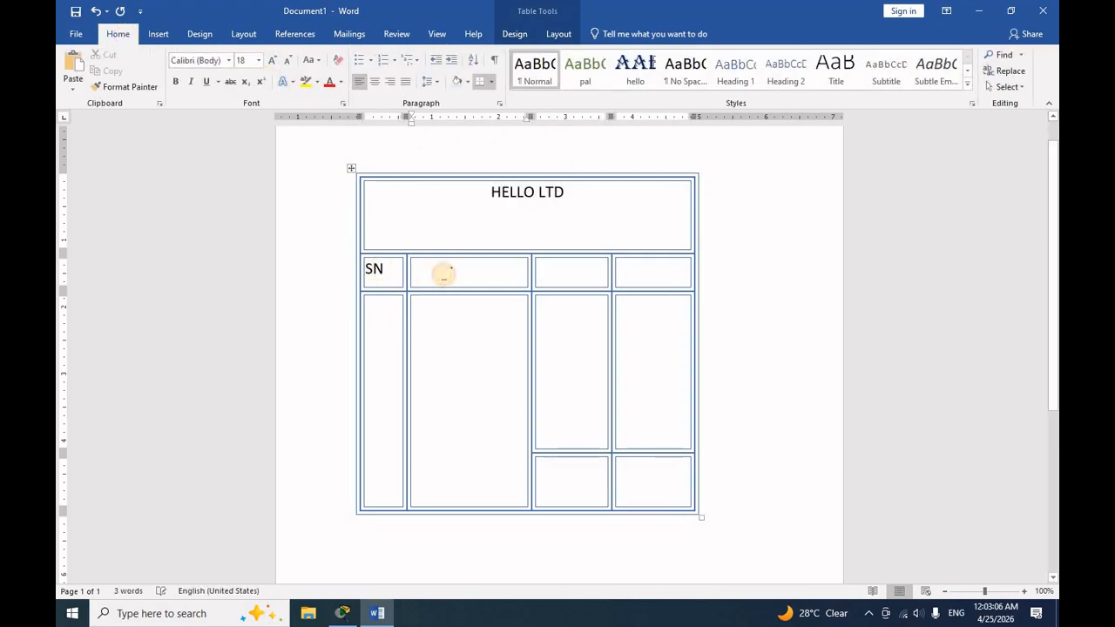
left_click(578, 492)
type("TOTAL")
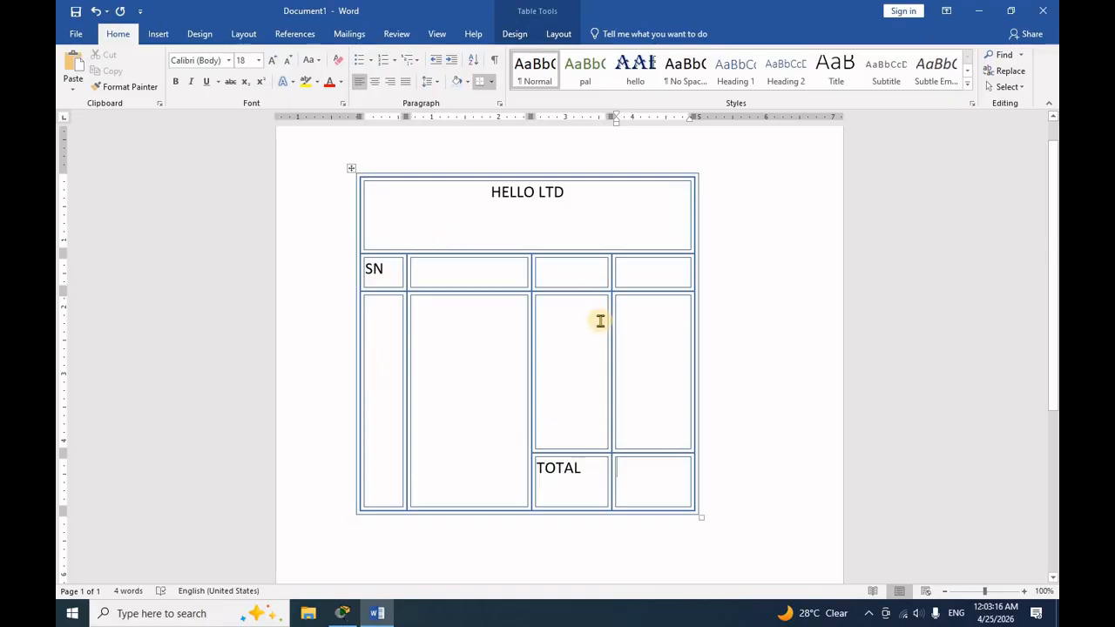
- Erase the divider between the third and fourth columns in the body row, and erase the whole table with the Eraser
left_click(515, 276)
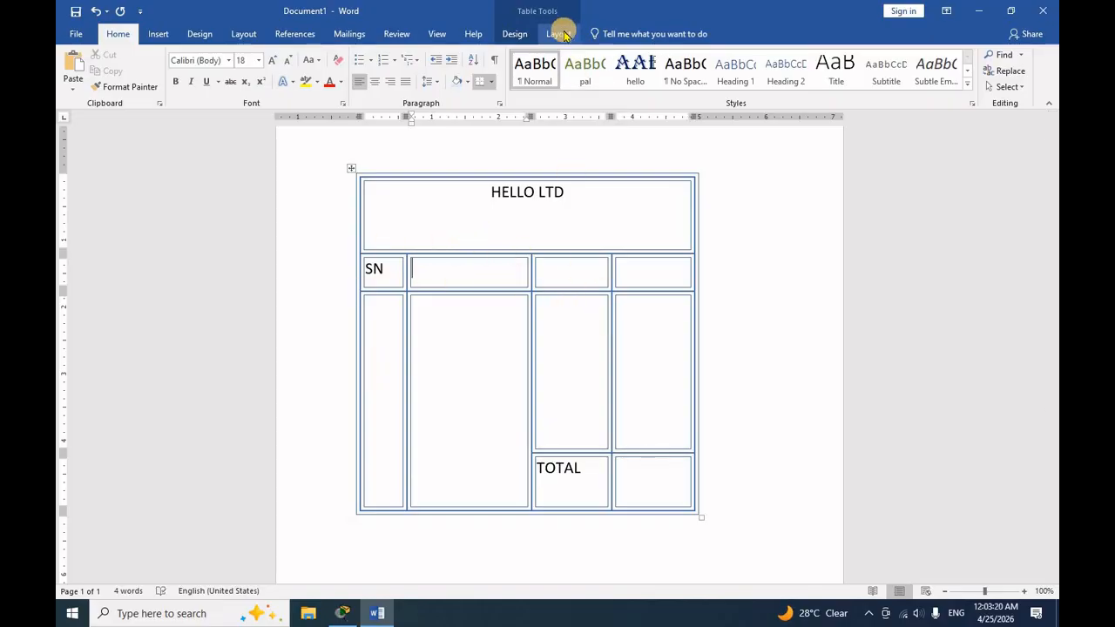
left_click(559, 34)
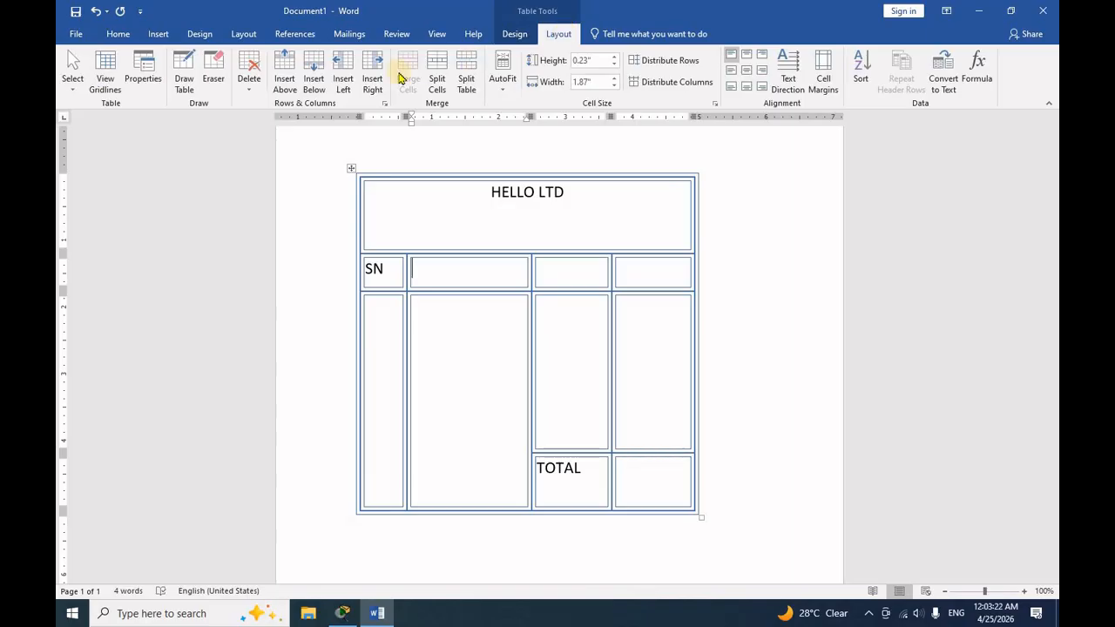
left_click(217, 74)
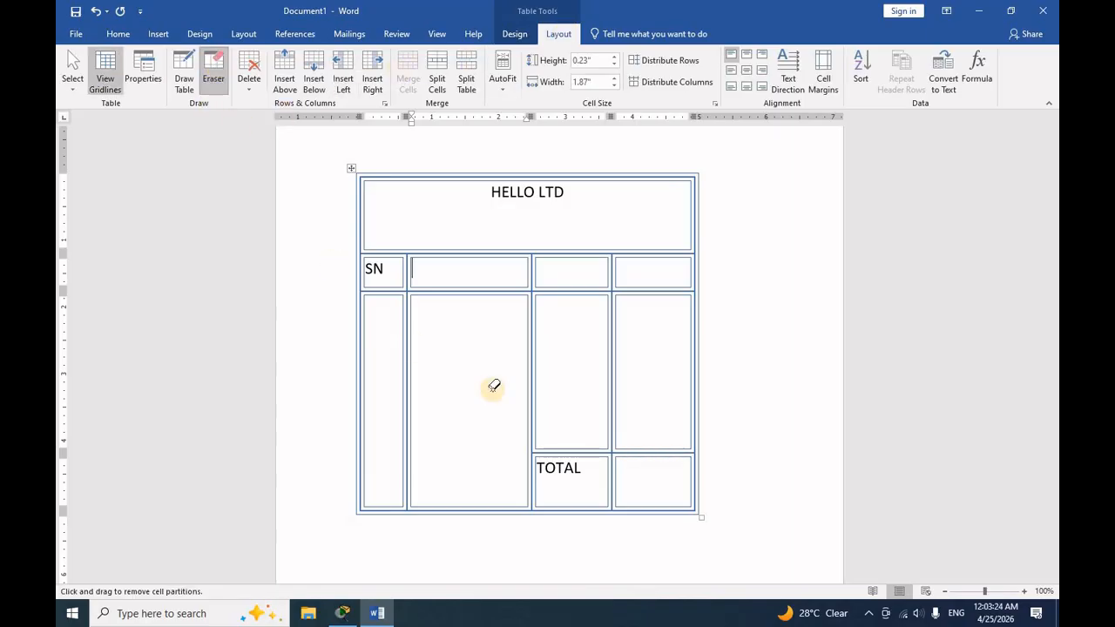
left_click_drag(577, 368, 575, 372)
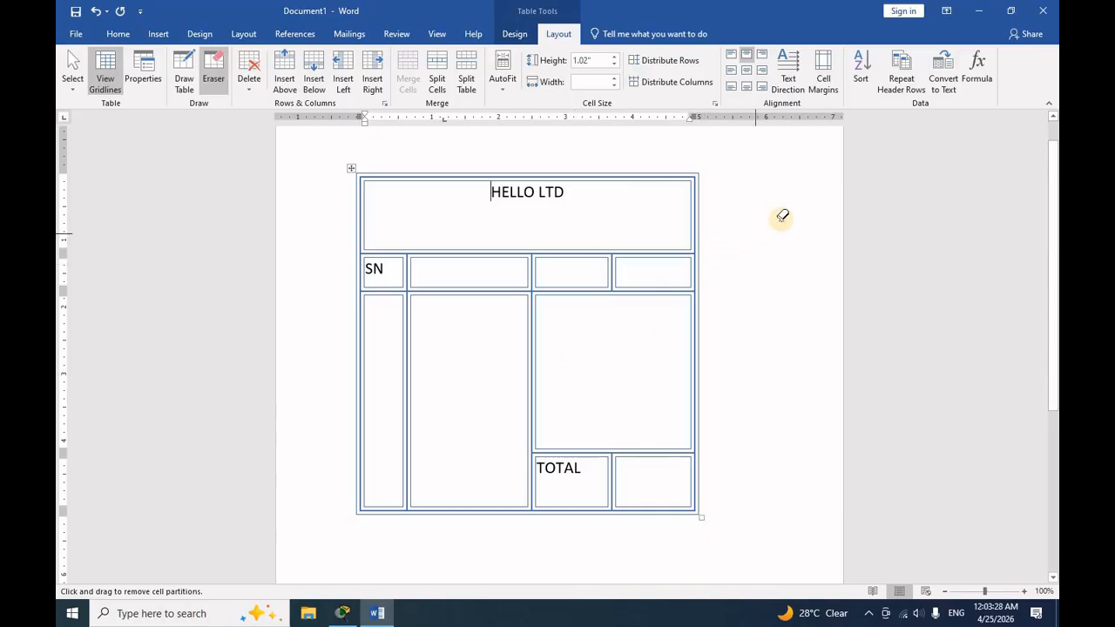
mouse_move(789, 204)
left_mouse_down()
mouse_move(438, 386)
mouse_move(319, 529)
mouse_move(331, 535)
left_mouse_up()
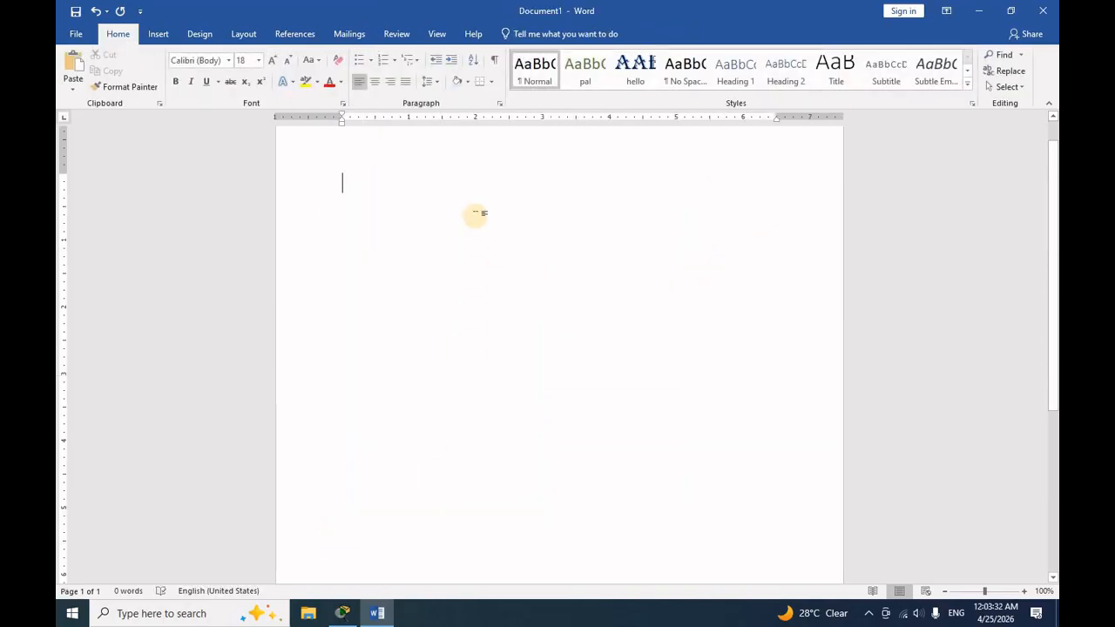
- Insert an Excel spreadsheet into the blank document
left_click(161, 32)
left_click(148, 87)
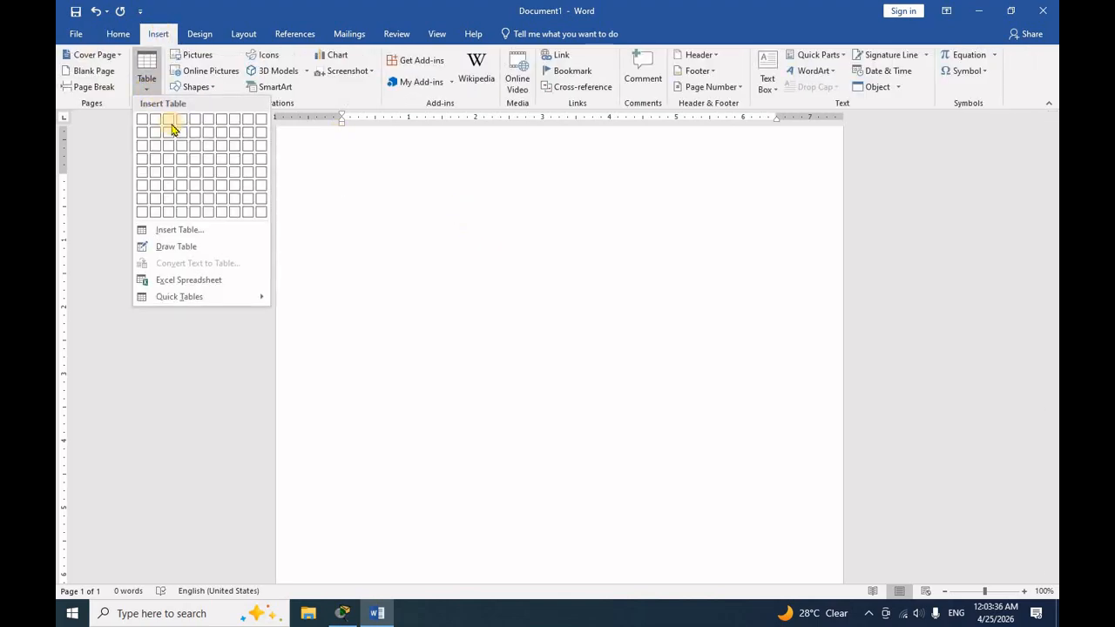
left_click(210, 284)
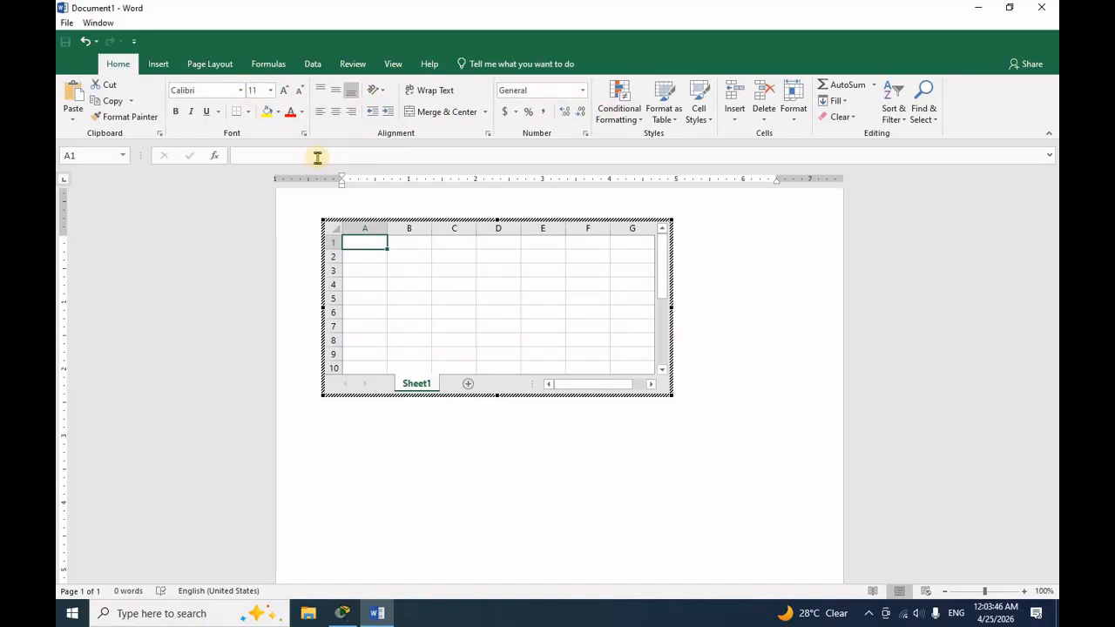
- Enter 36, 56, 986 and 65 in cells B2 to B5 of the embedded worksheet
left_click(420, 256)
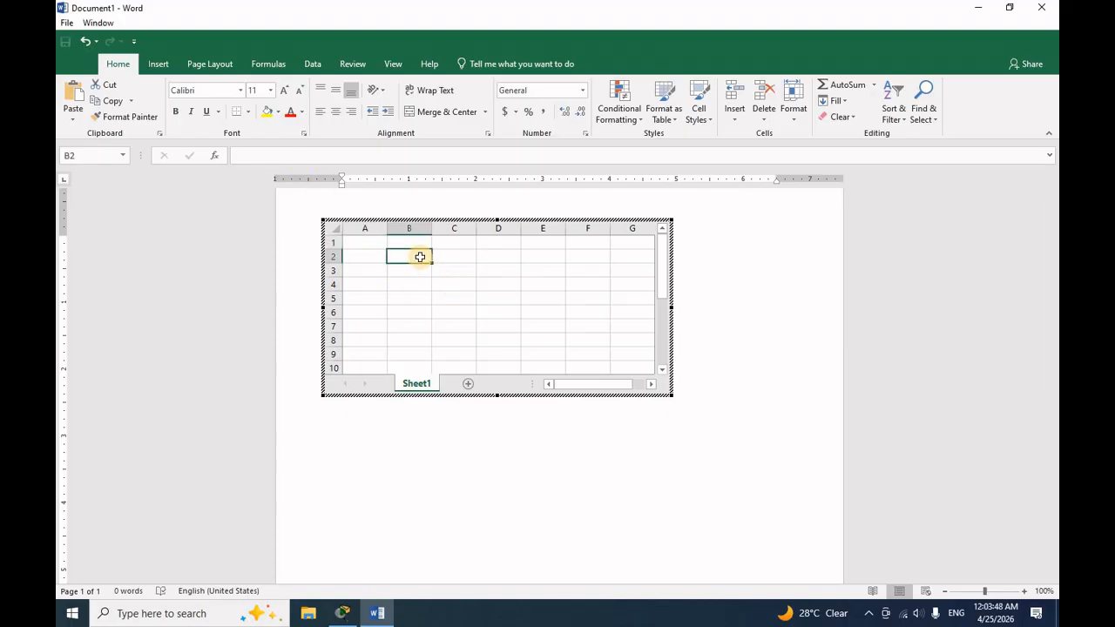
type("35")
key("Return")
type("56")
key("Return")
type("986")
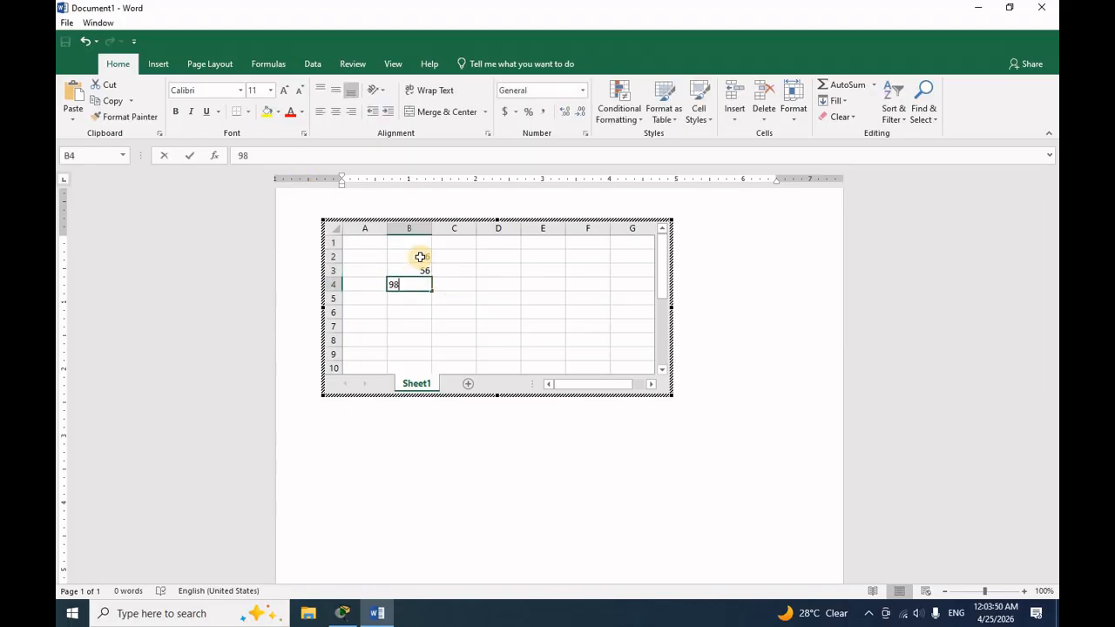
key("Return")
type("65")
key("Return")
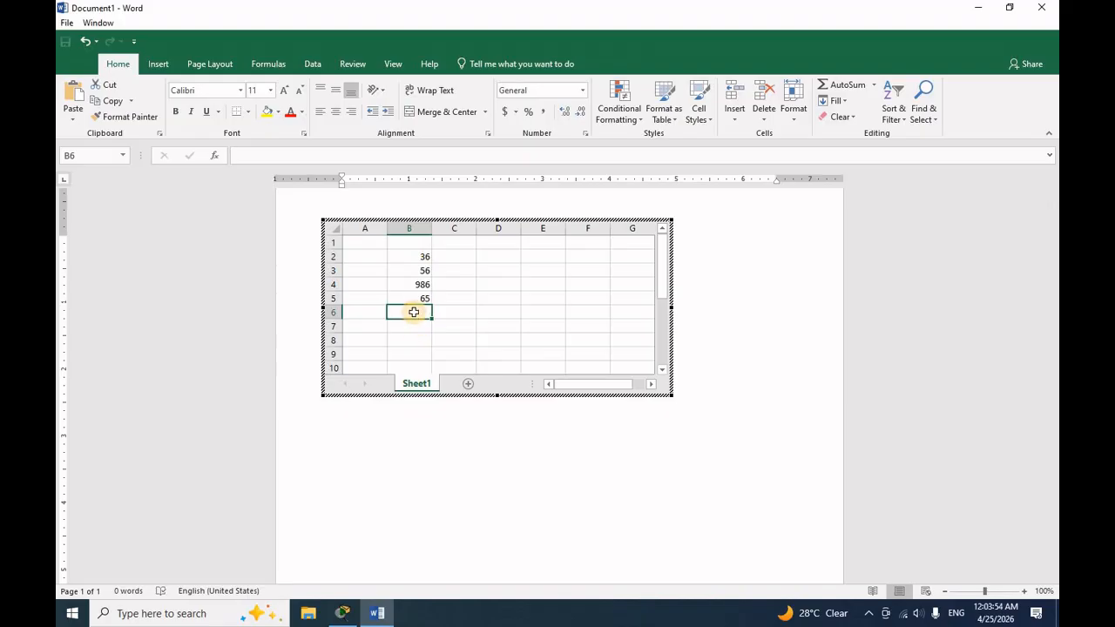
- Insert a SUM function in cell B6 that adds the range B2:B5
left_click(215, 155)
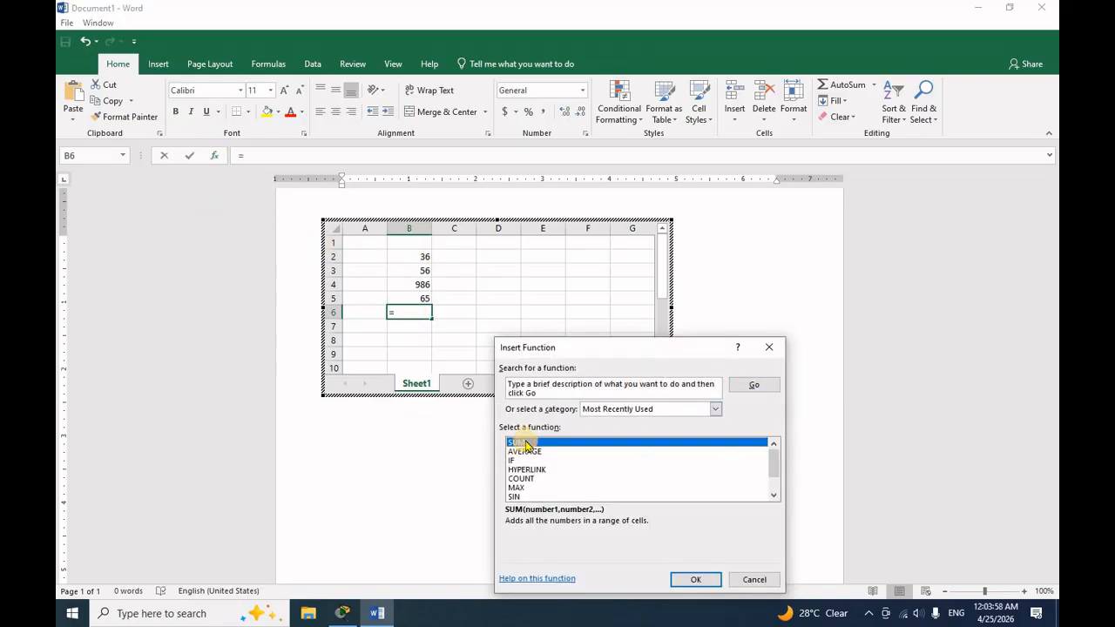
left_click(544, 389)
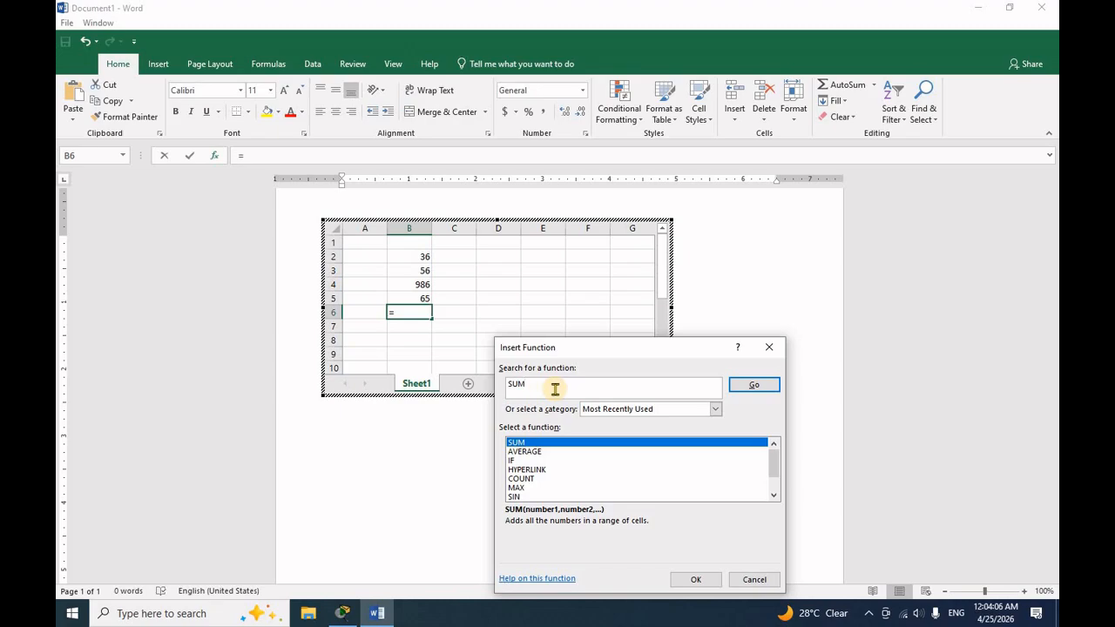
left_click(697, 580)
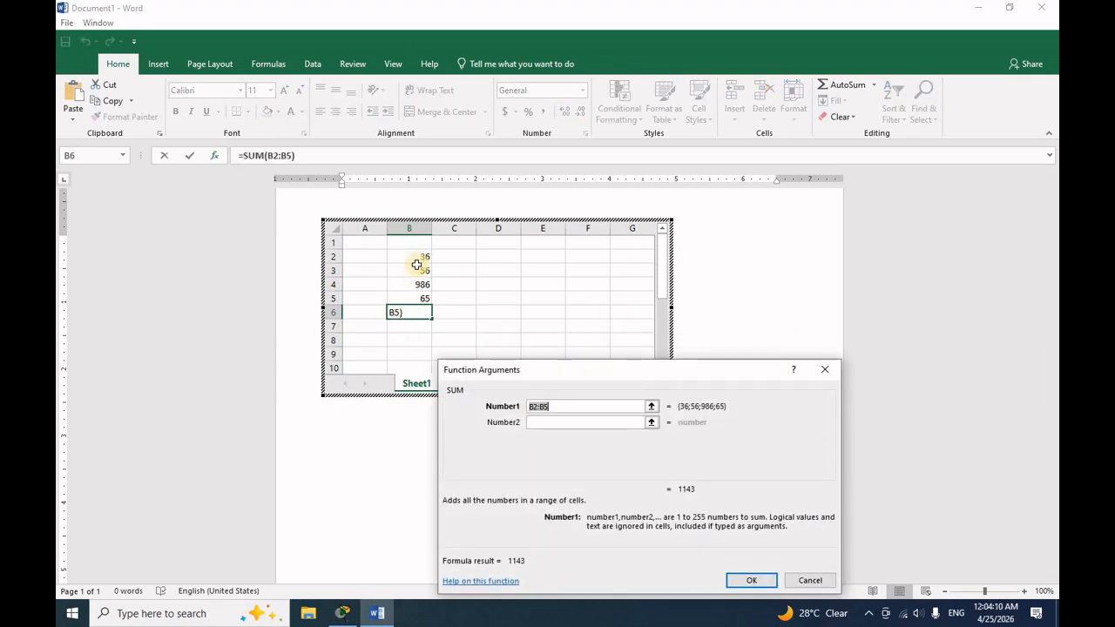
left_click_drag(417, 256, 408, 299)
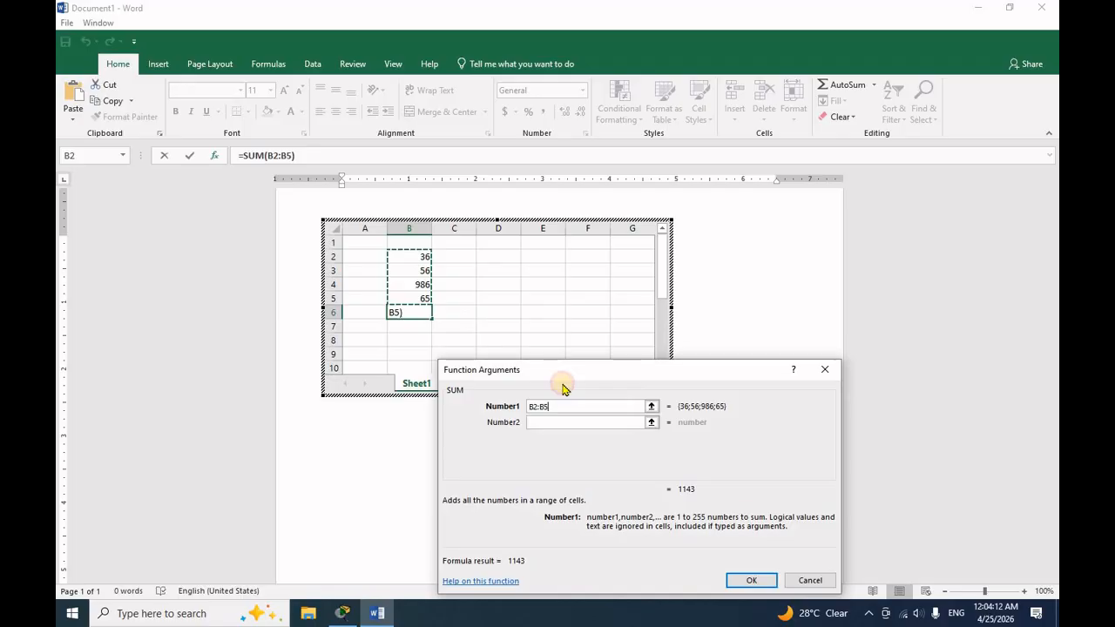
left_click(749, 580)
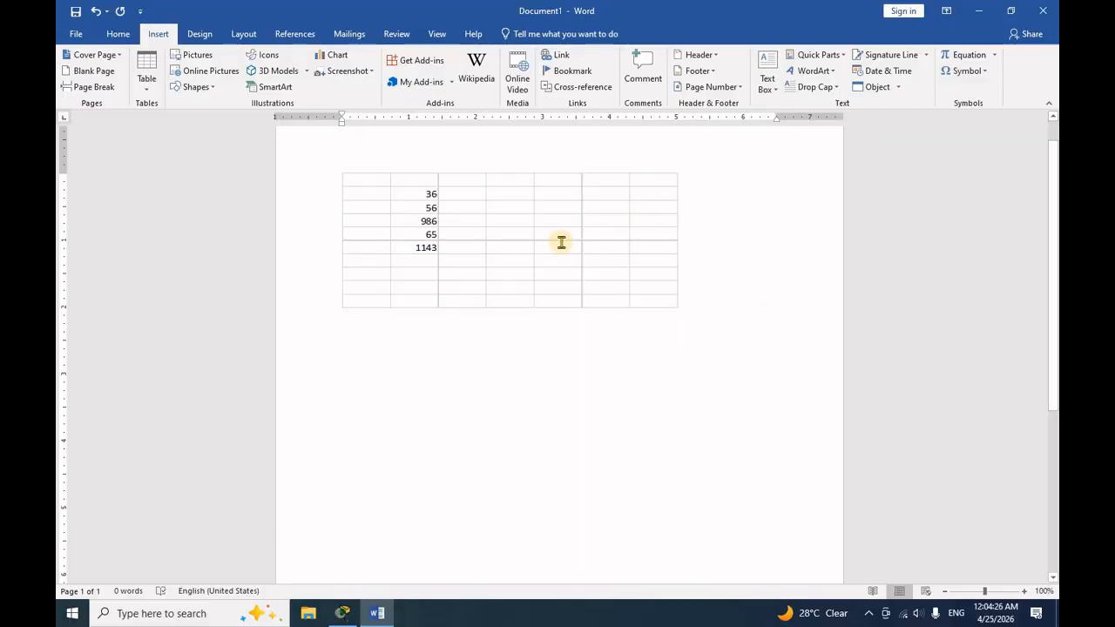
- Reopen the embedded worksheet for editing and exit it, and delete the worksheet from the document
double_click(480, 230)
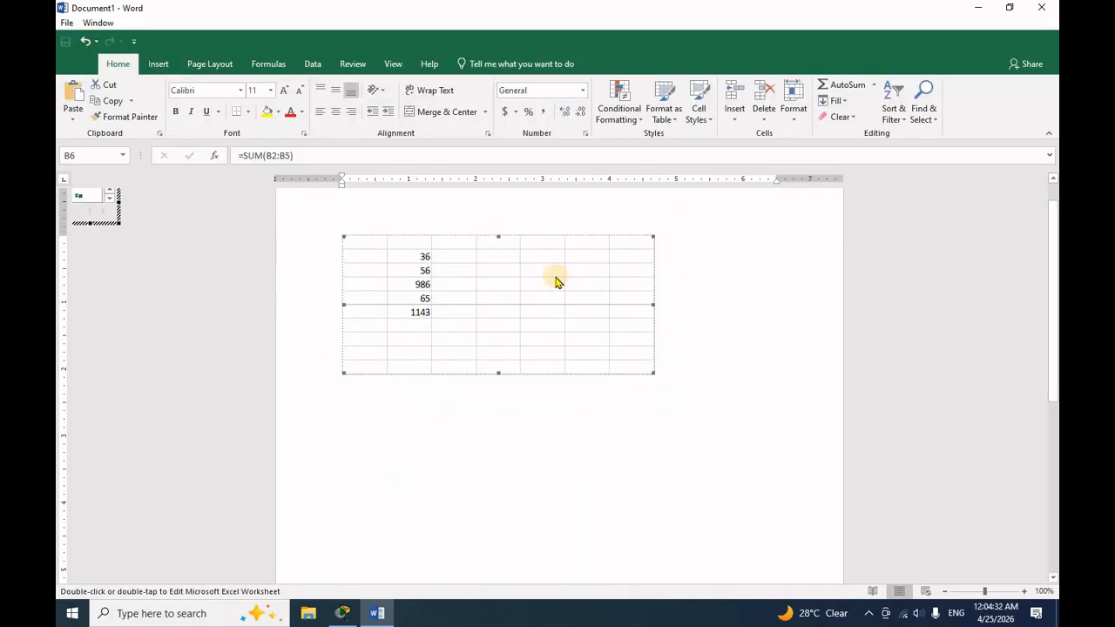
left_click(747, 332)
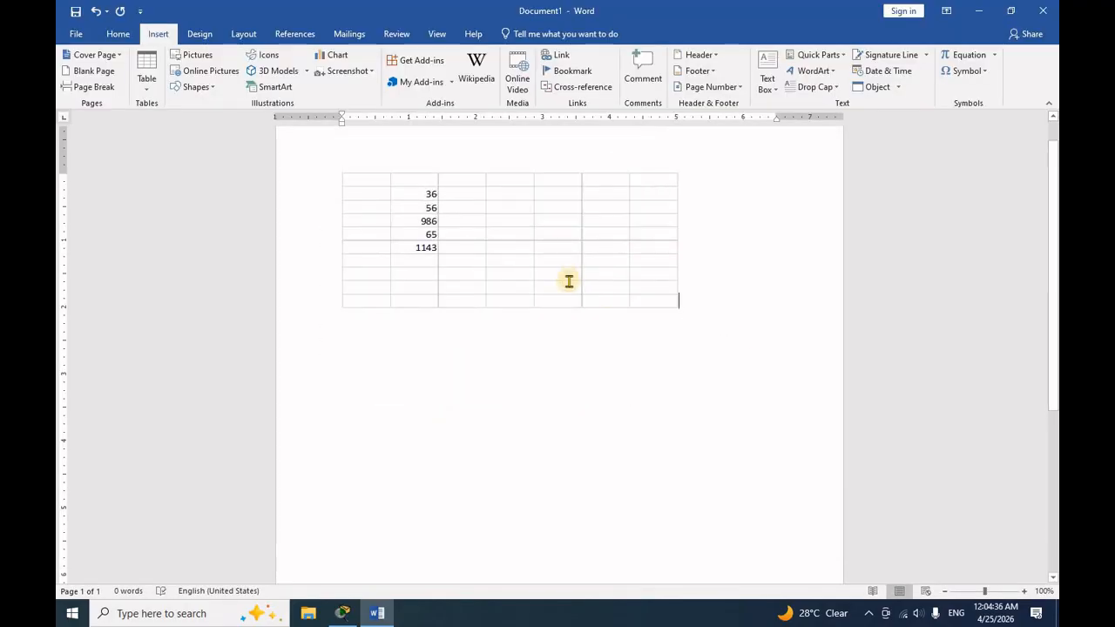
left_click(514, 231)
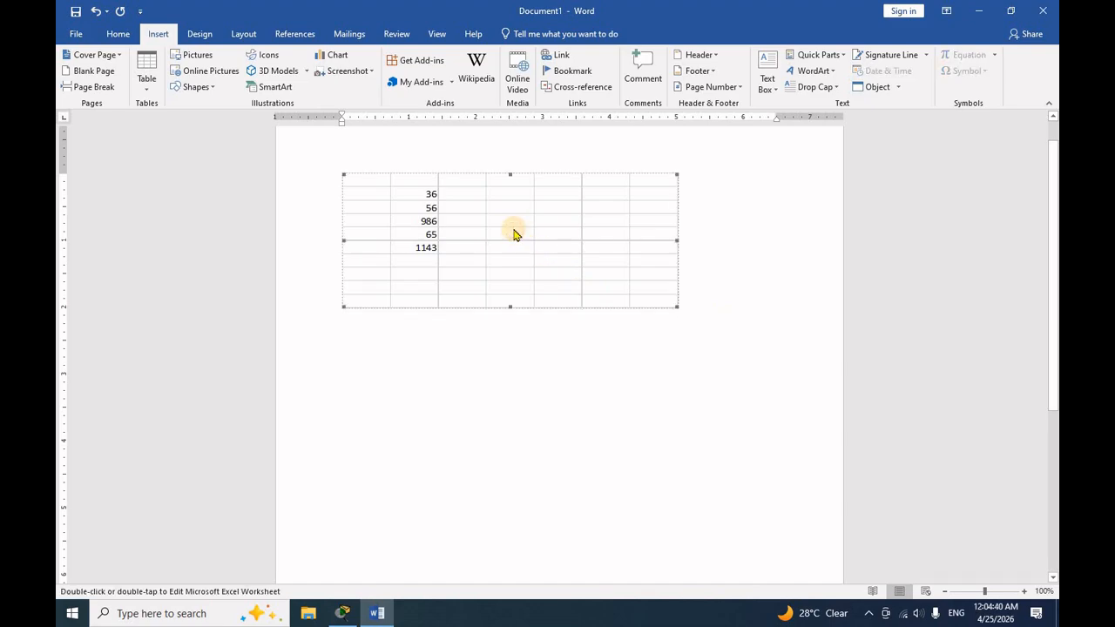
key("Delete")
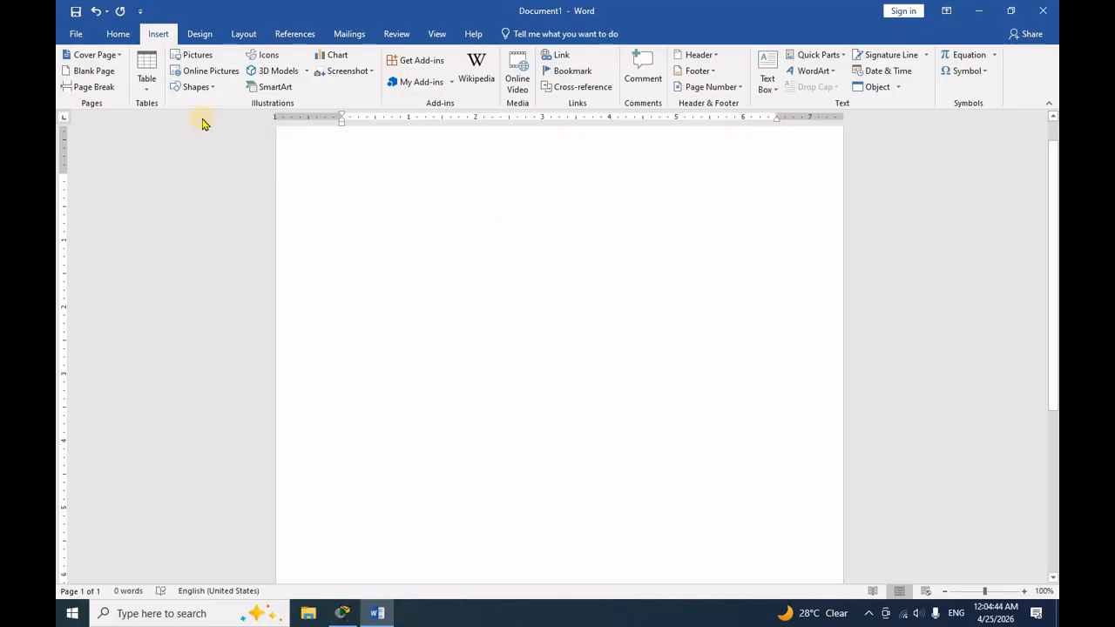
- Insert the Calendar 2 quick table and place the cursor on the line below it
left_click(146, 85)
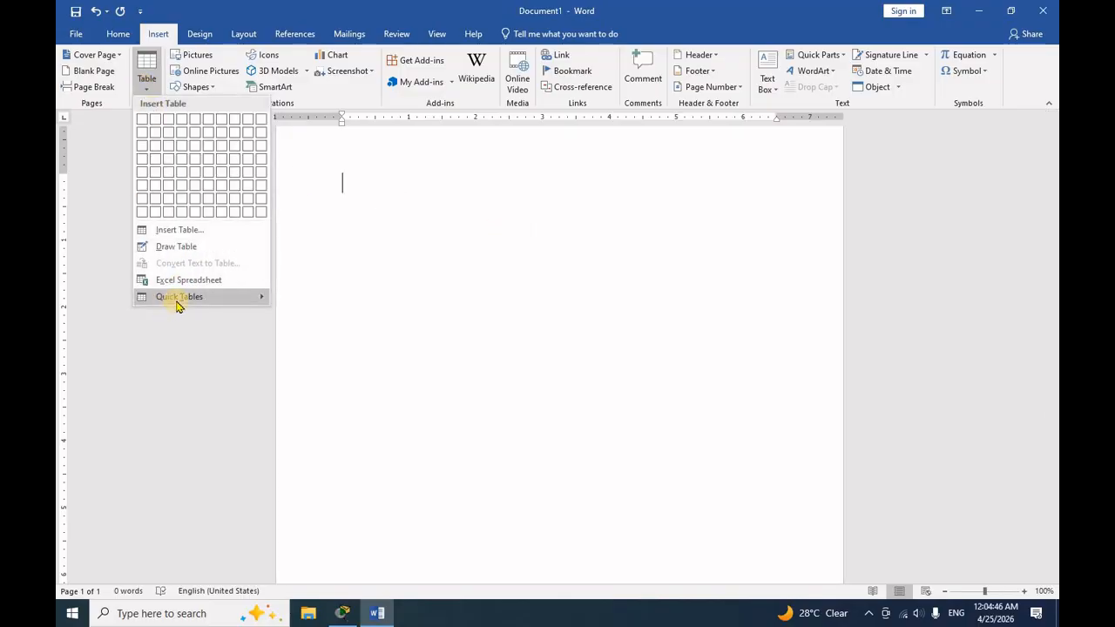
mouse_move(176, 304)
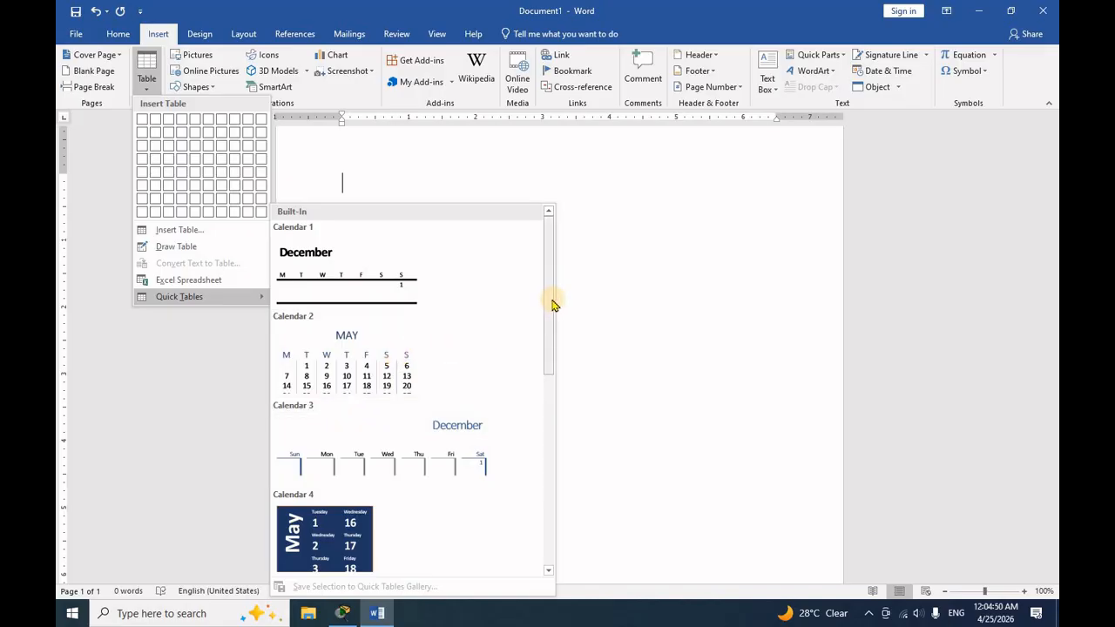
left_click_drag(549, 304, 546, 330)
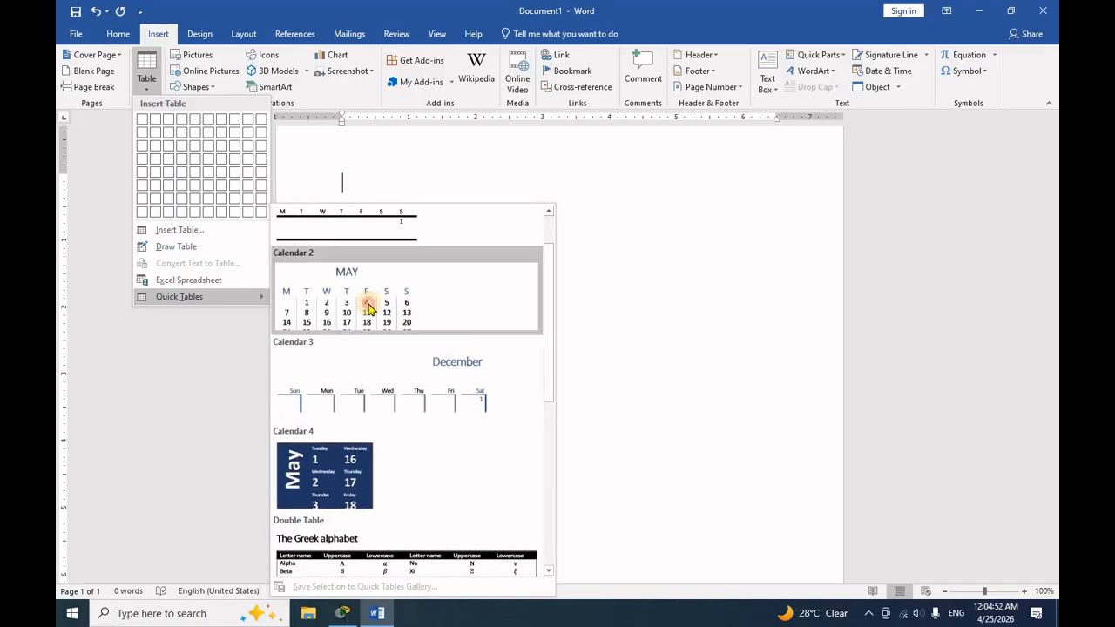
left_click(369, 307)
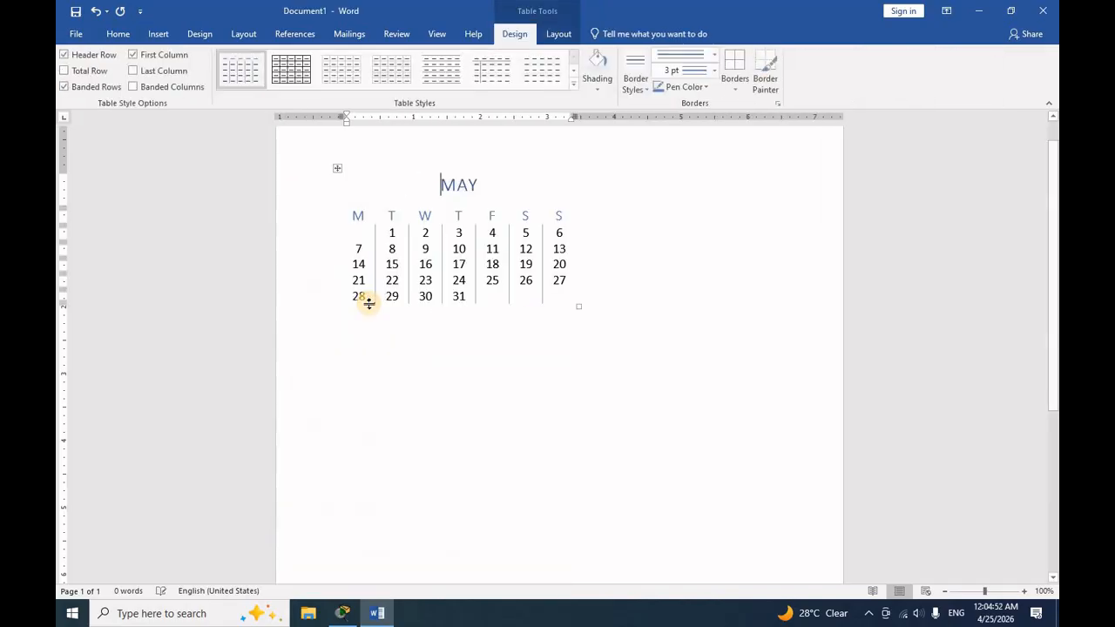
left_click(462, 295)
left_click(470, 316)
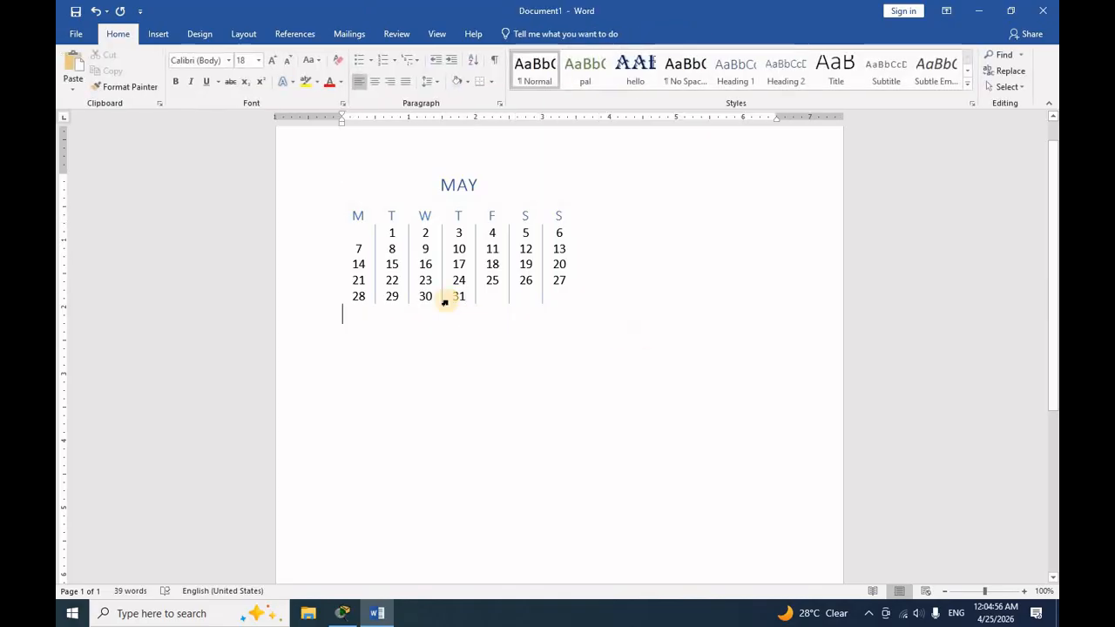
- Insert the Tabular List quick table below the May calendar
left_click(160, 35)
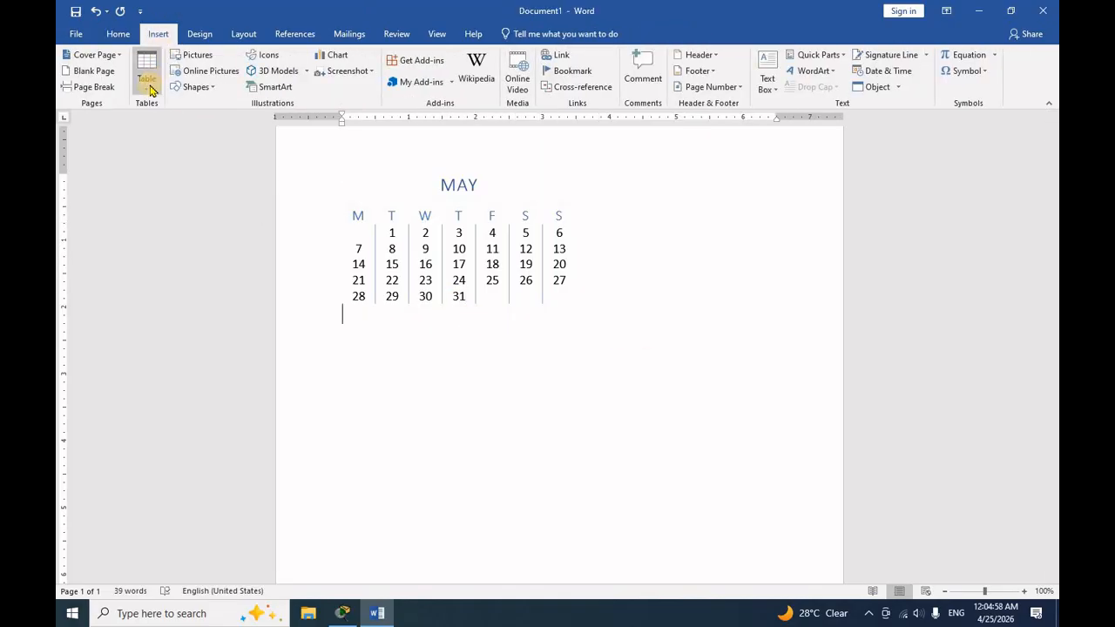
left_click(148, 87)
mouse_move(186, 296)
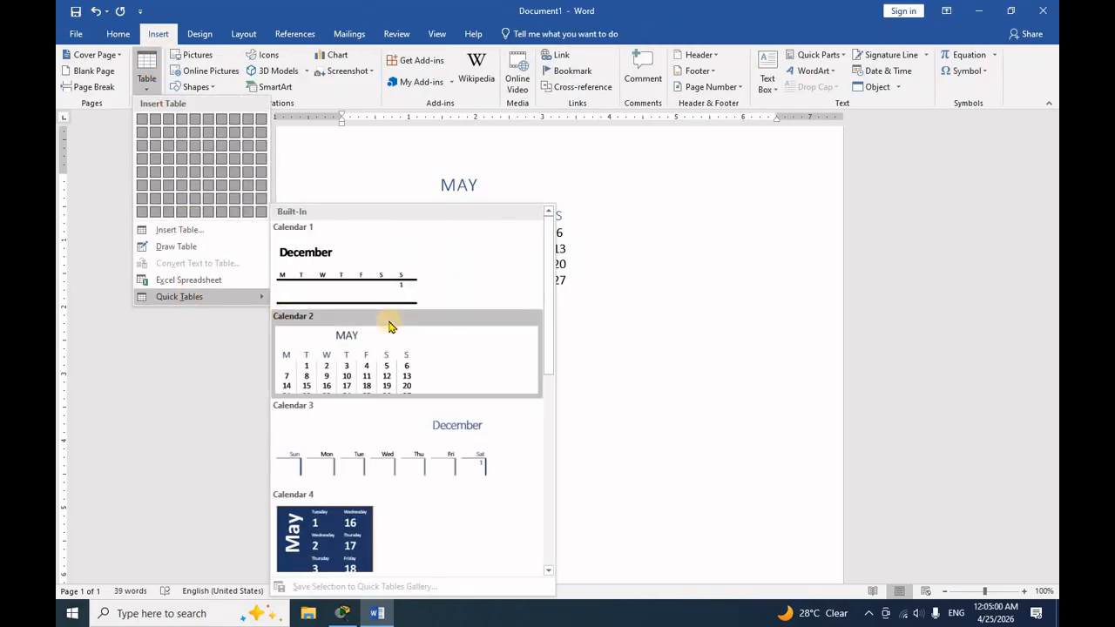
scroll(389, 324, "down", 5)
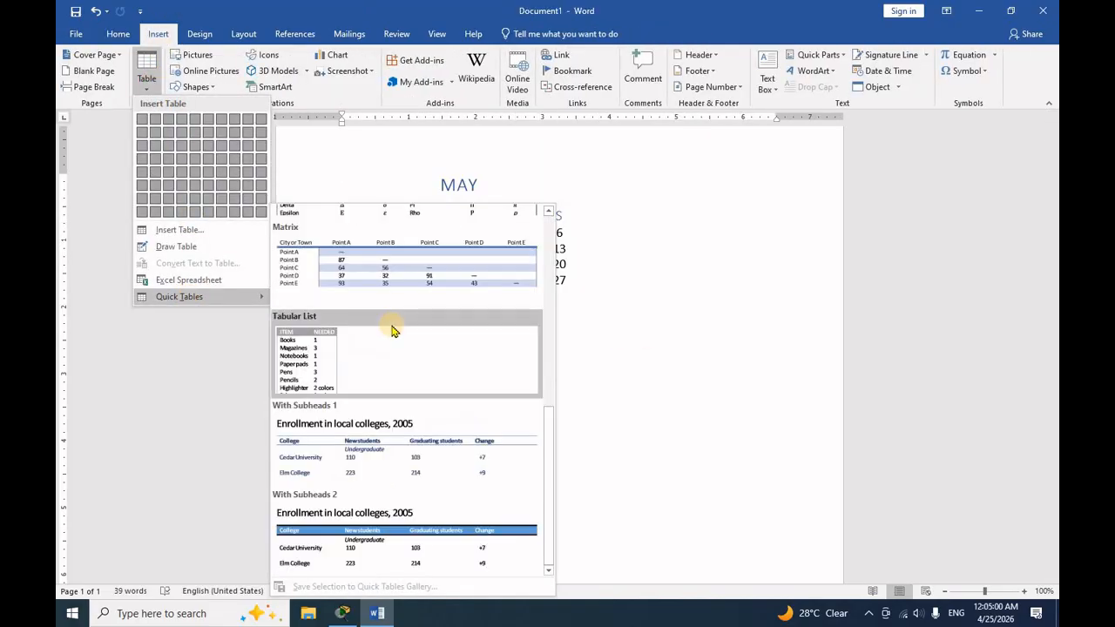
left_click(303, 357)
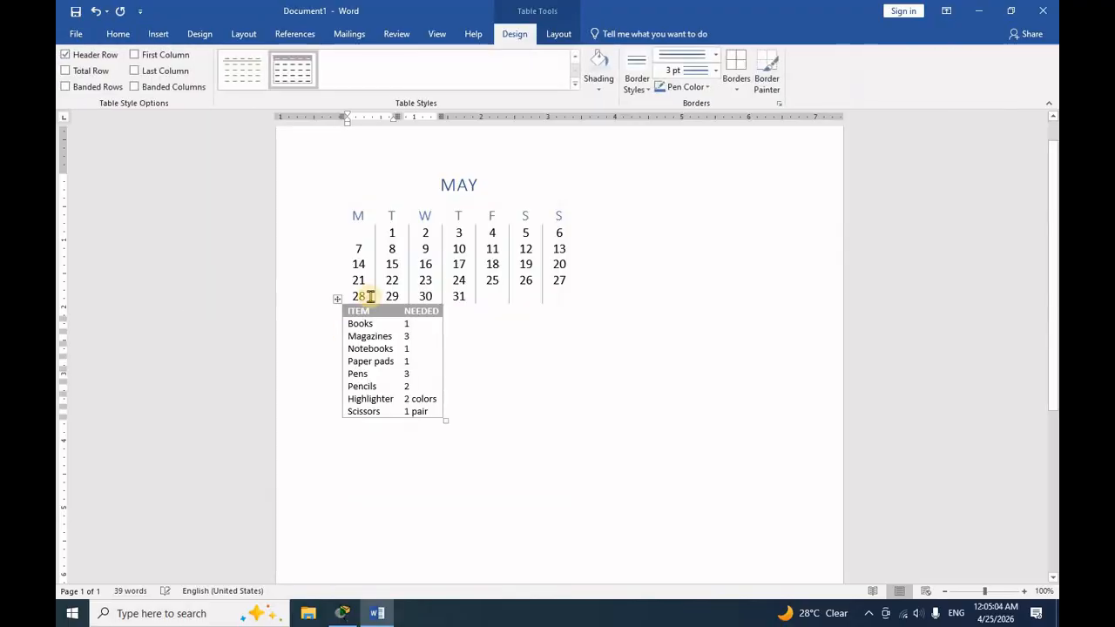
- Add a CASH BOOK entry below Paper pads in the item list, with 25 as the quantity needed
left_click(394, 362)
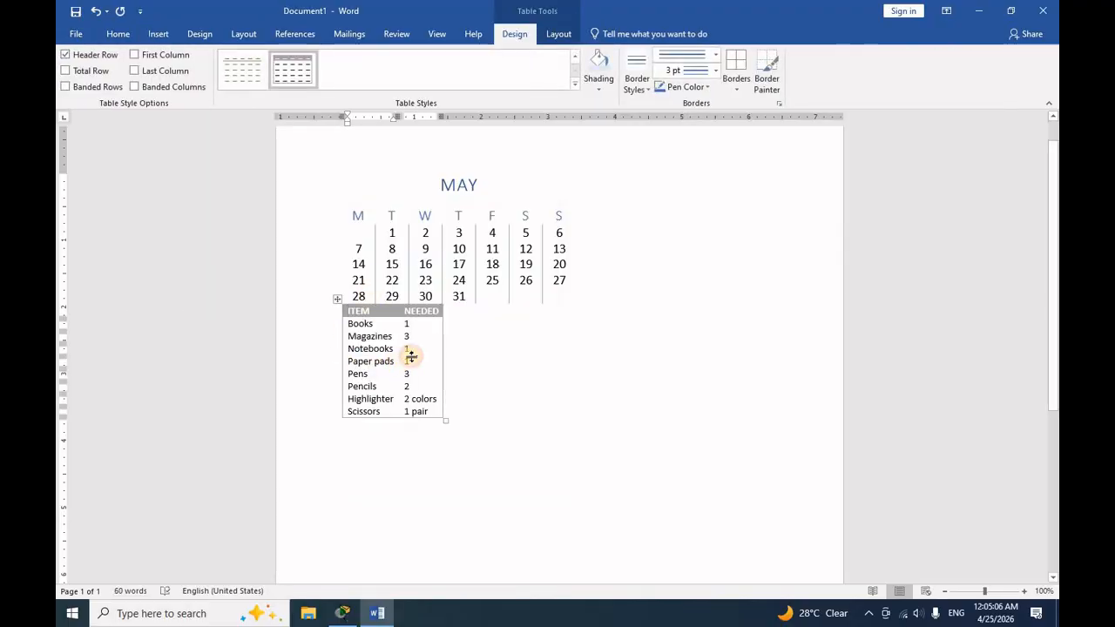
key("Return")
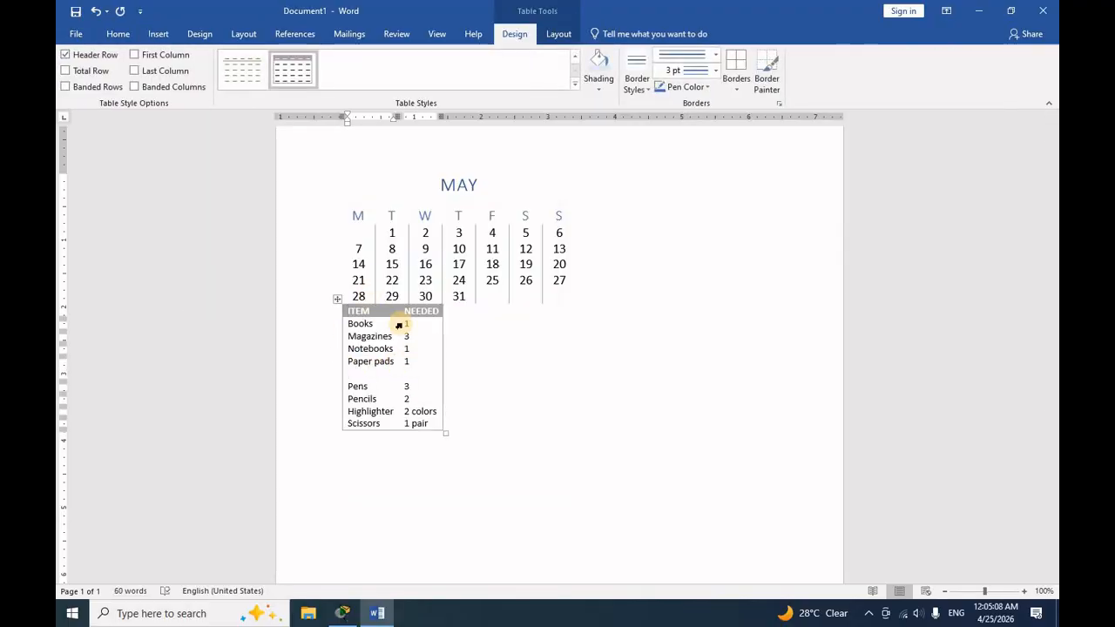
type("CASH B")
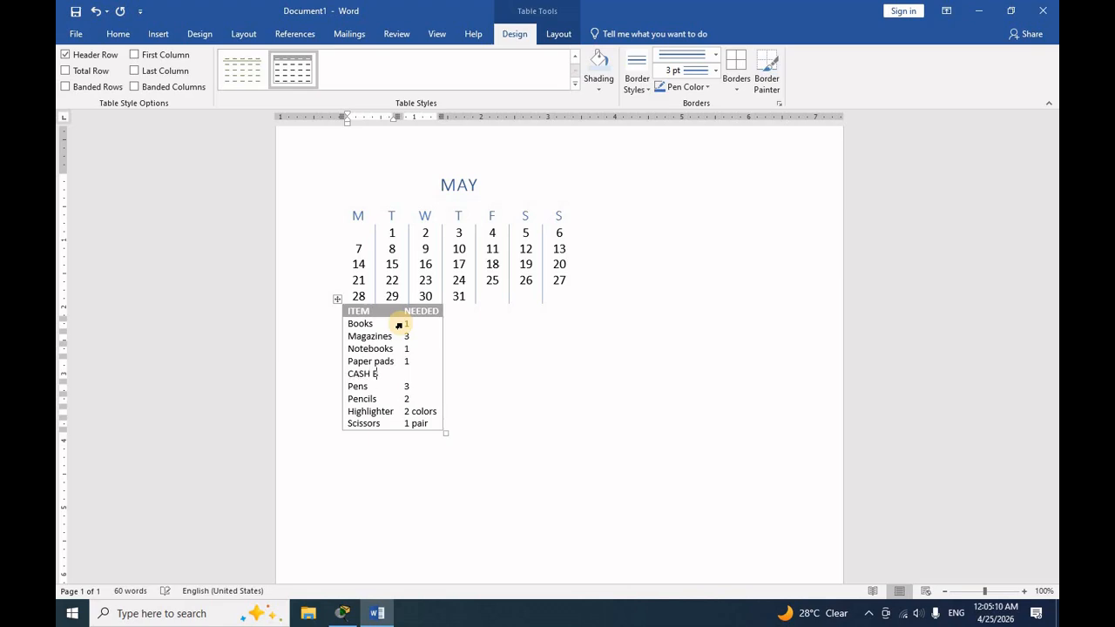
type("OOK")
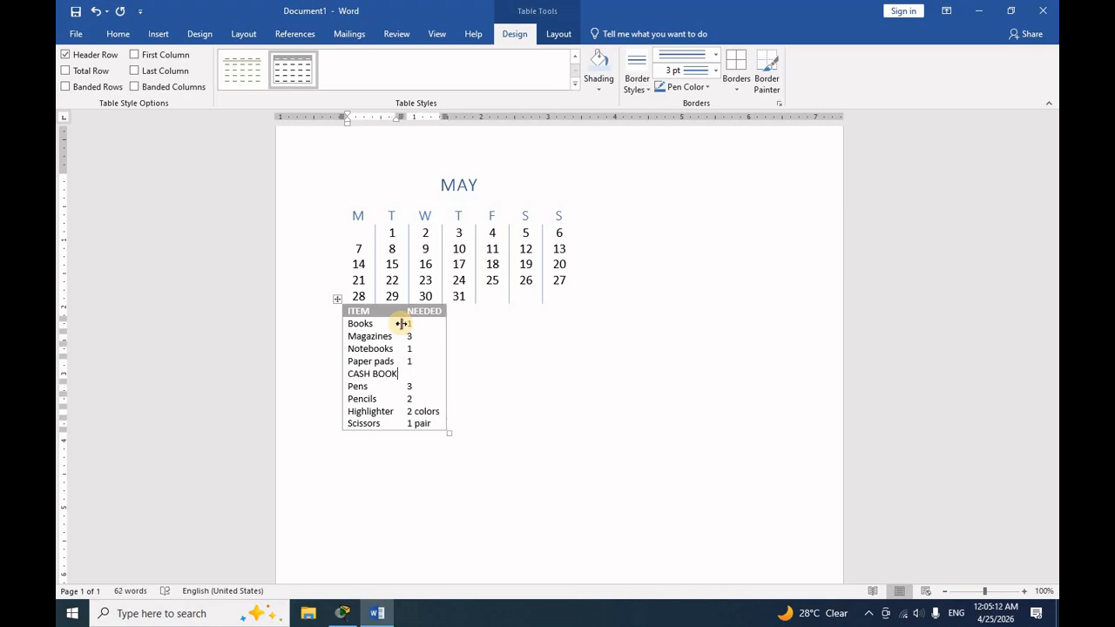
key("Tab")
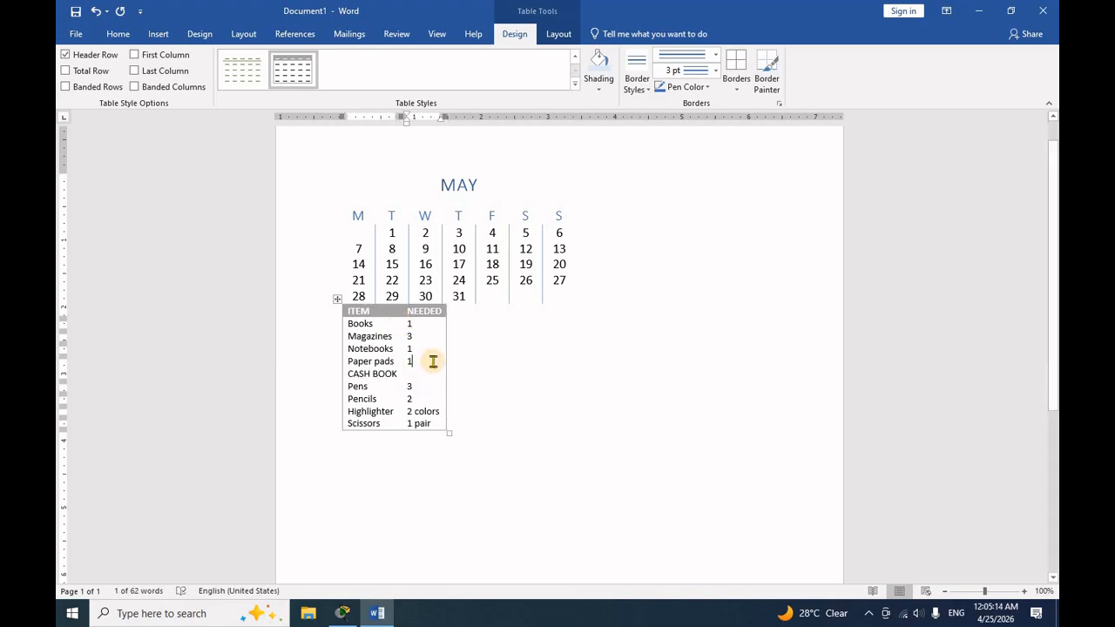
left_click(434, 355)
key("Down")
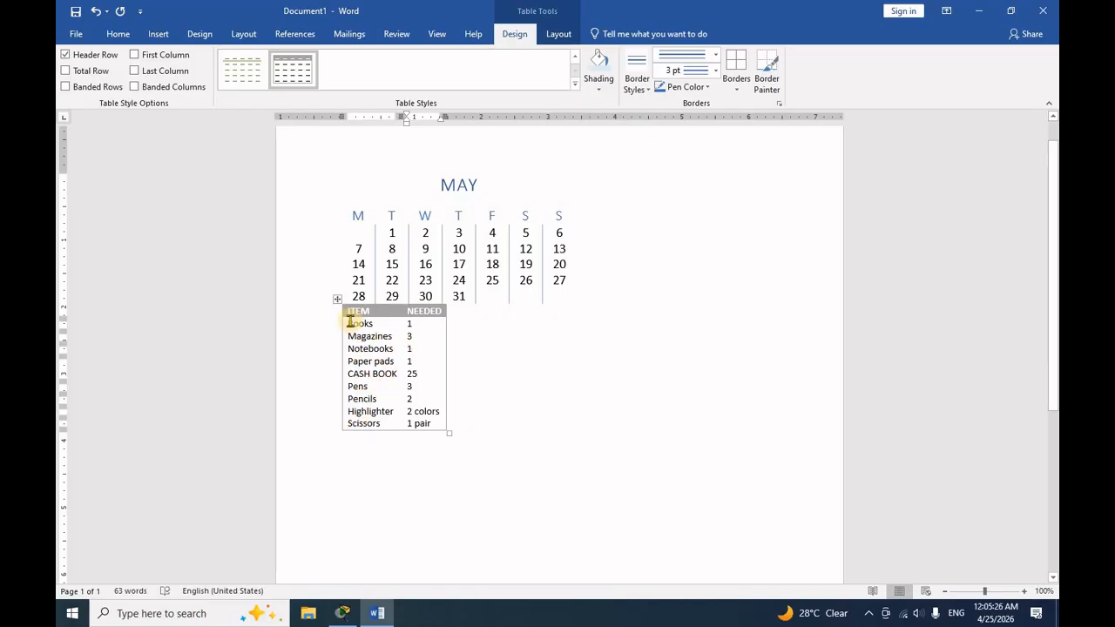
- Delete the document's entire contents, including both quick tables, and bring up the insertion commands
key("ctrl+a")
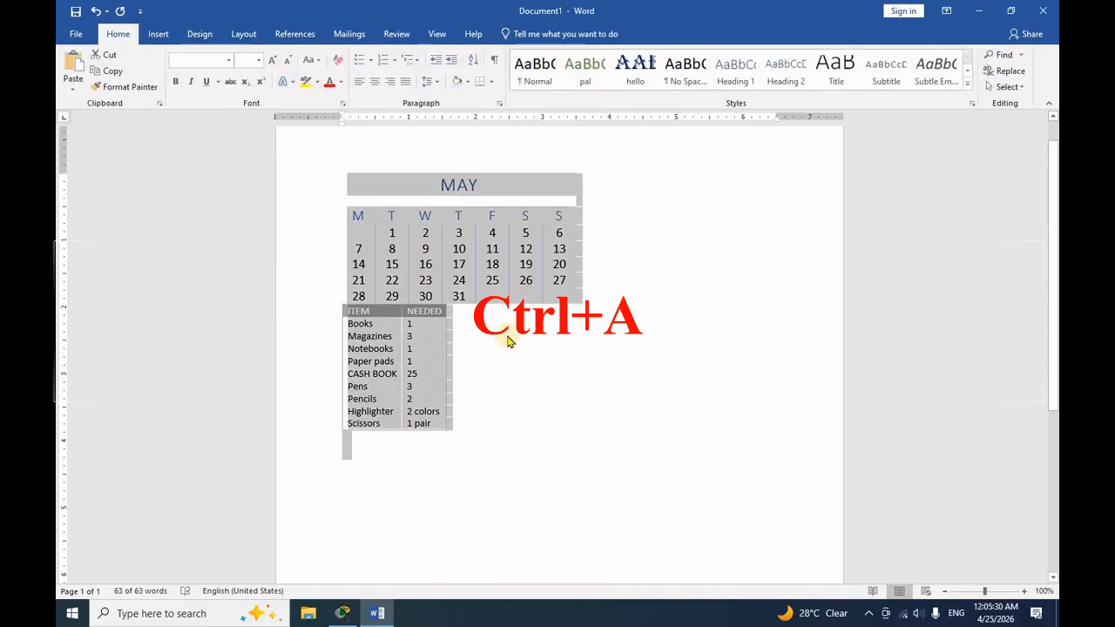
key("Delete")
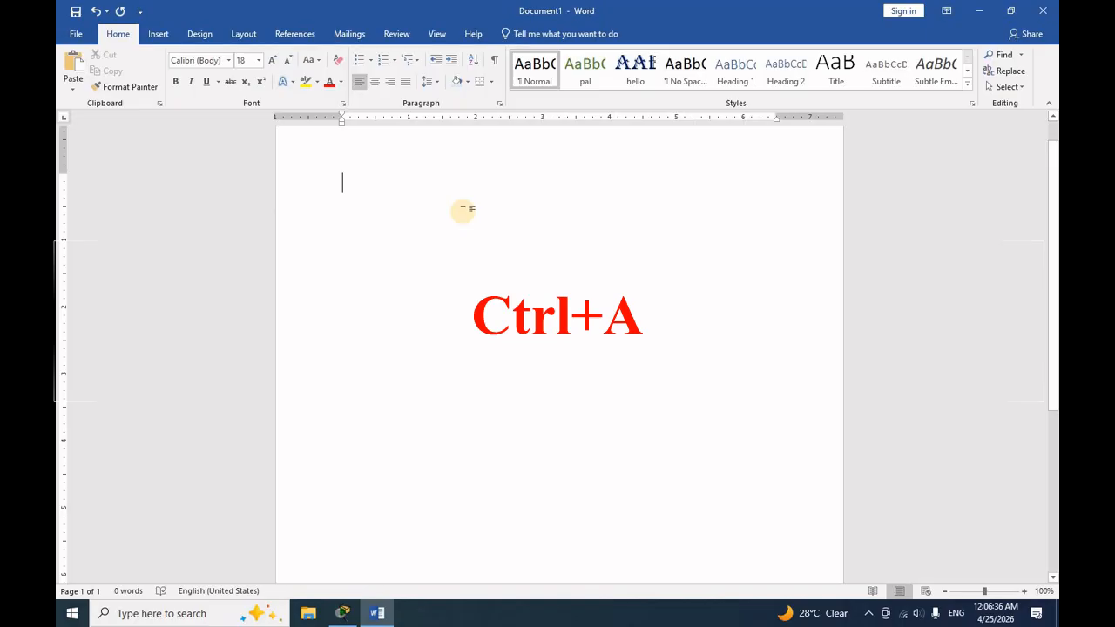
left_click(159, 34)
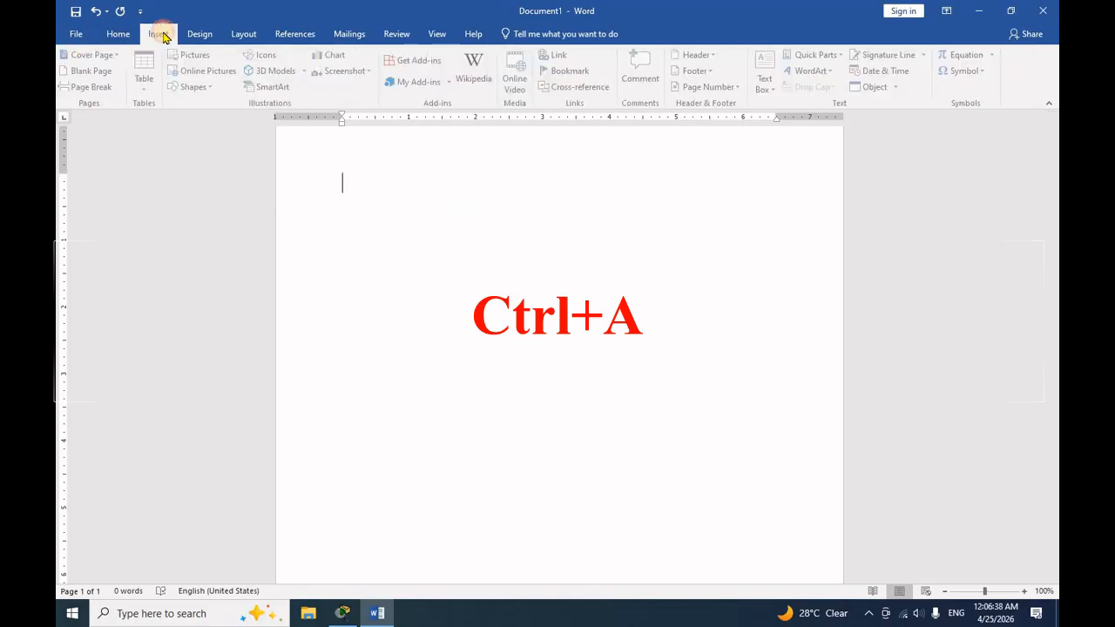